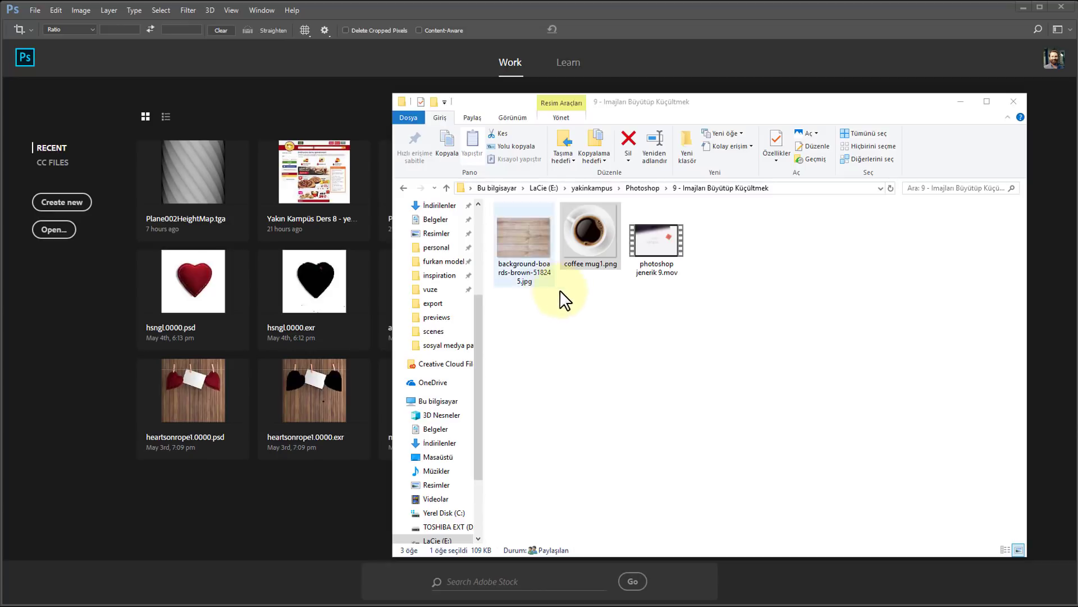
# Step: In the folder, select the wood-board background photo, then the coffee mug image, then clear the selection
pyautogui.click(573, 304)
pyautogui.click(534, 256)
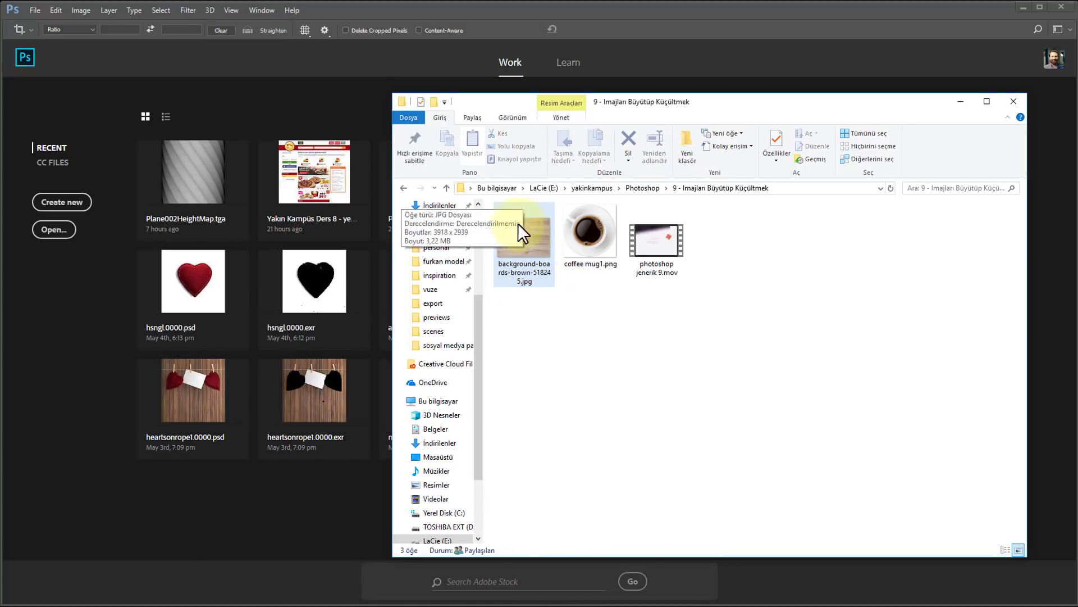
pyautogui.press('Right')
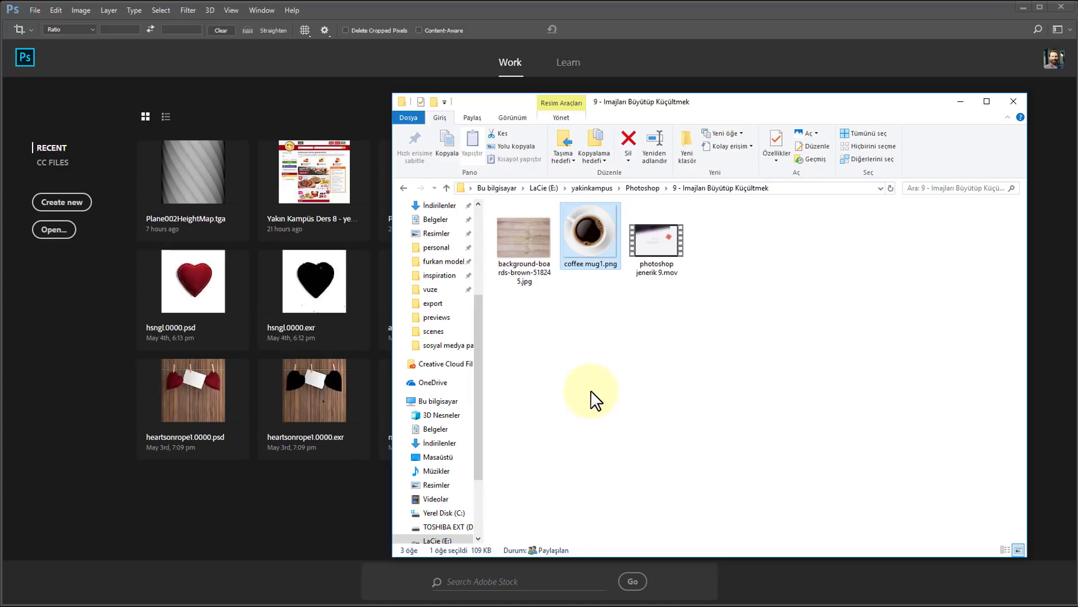
pyautogui.click(587, 375)
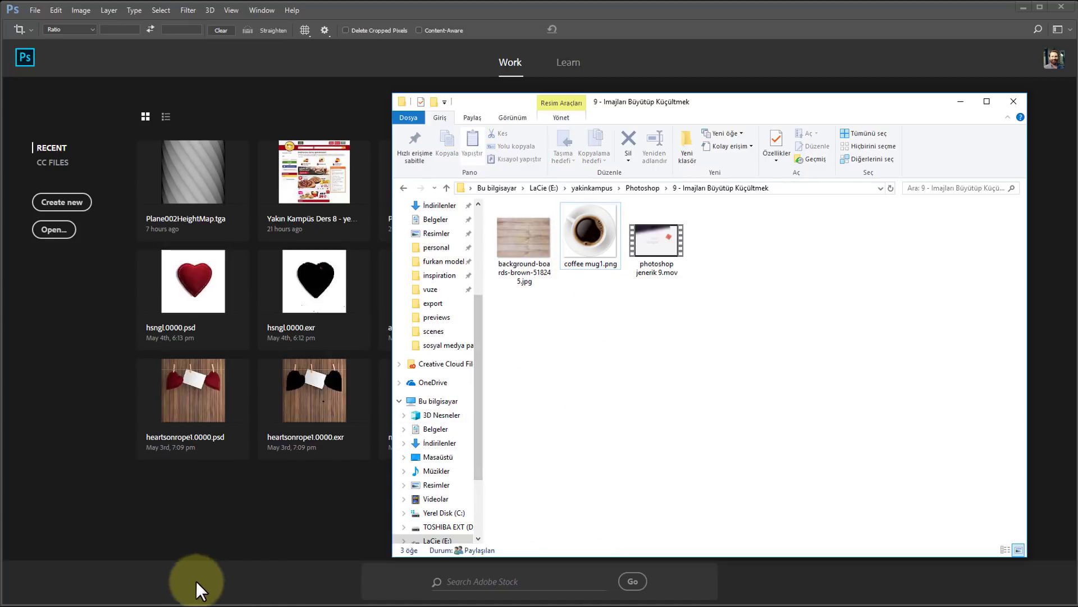
# Step: Bring Chrome forward and cycle tabs to the Google 'coffee mug top' image search
pyautogui.click(185, 600)
pyautogui.click(207, 566)
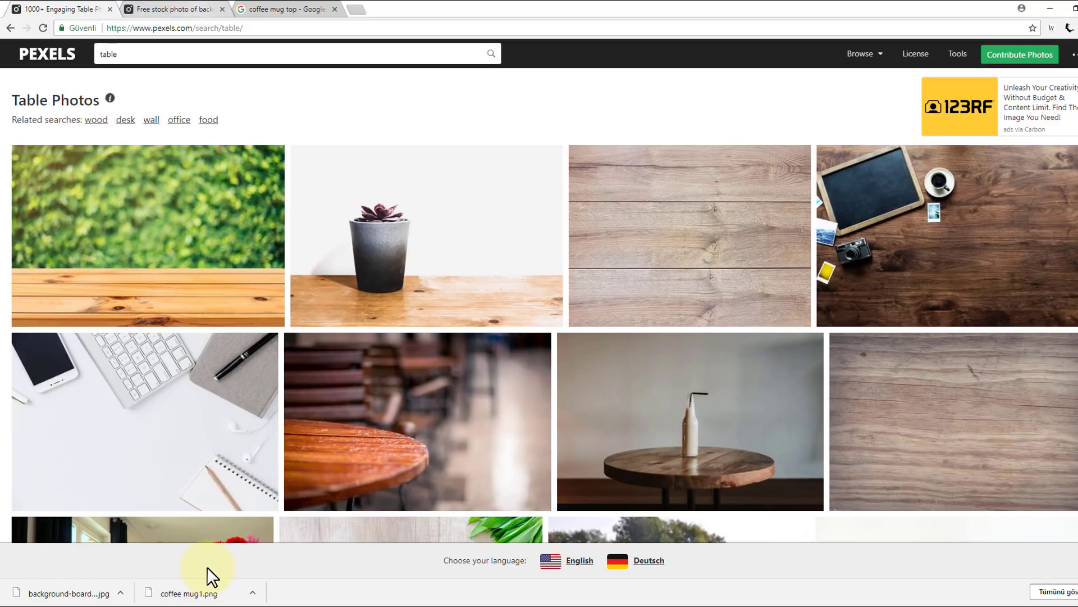
pyautogui.hotkey('ctrl', 'Tab')
pyautogui.hotkey('ctrl', 'shift', 'Tab')
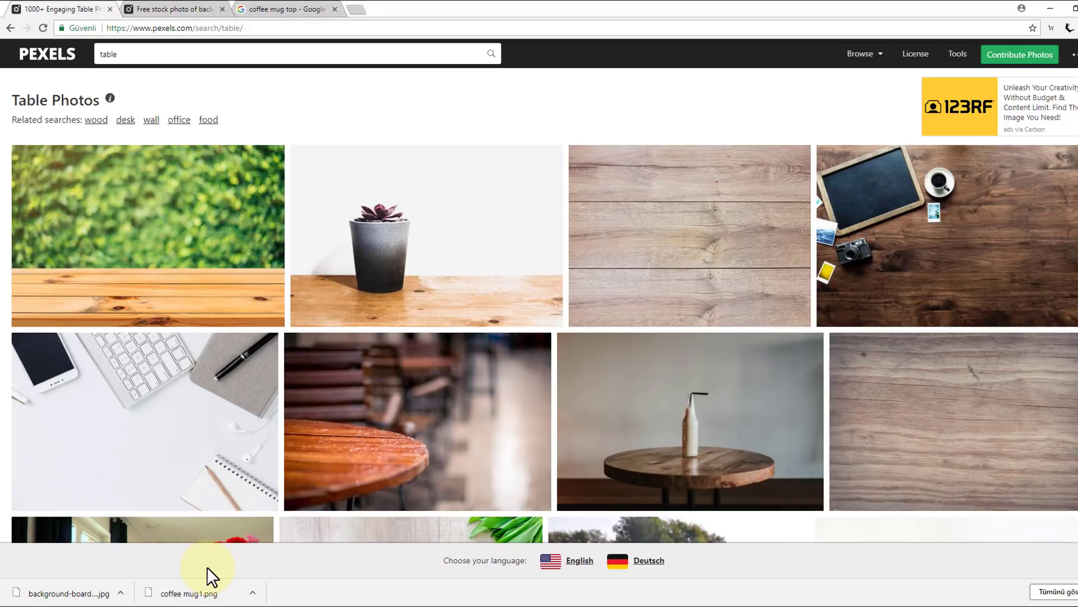
pyautogui.hotkey('ctrl', 'shift', 'Tab')
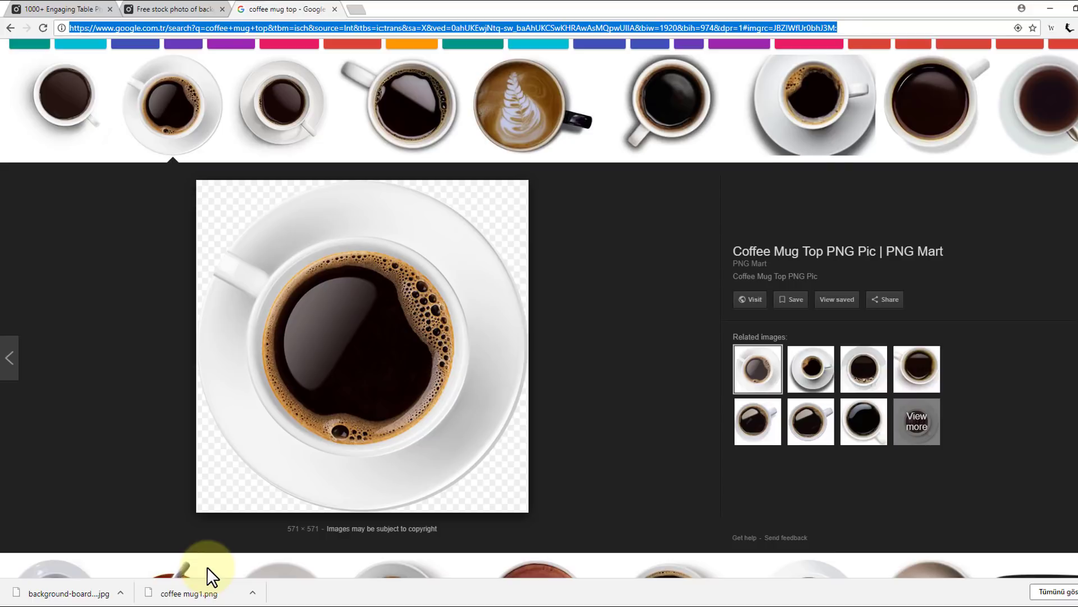
# Step: Apply the Transparent colour filter to the coffee mug image search and select the page address
pyautogui.scroll(2, 206, 566)
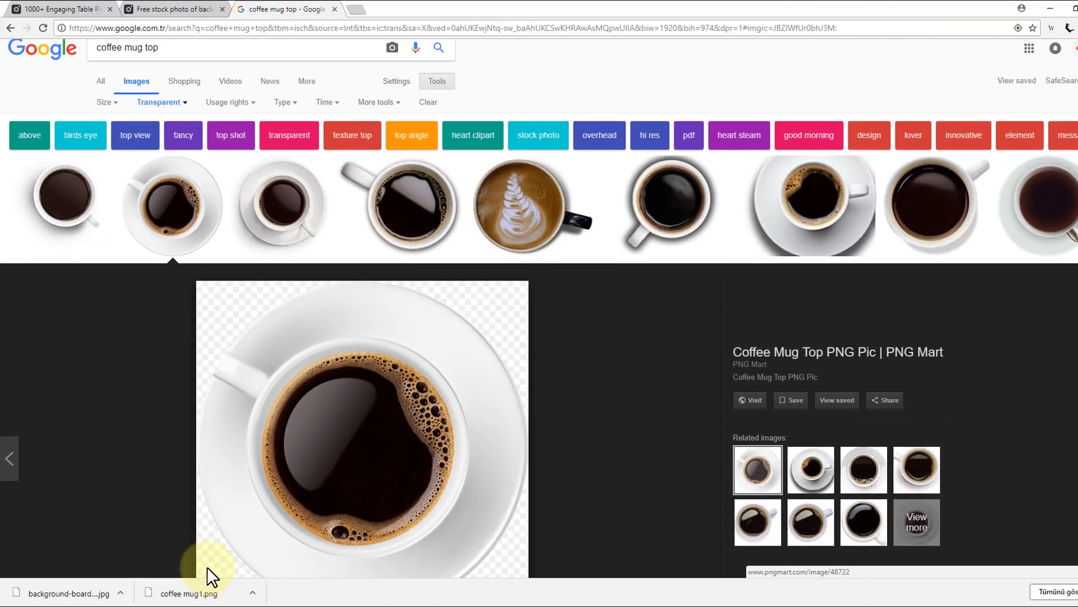
pyautogui.click(159, 102)
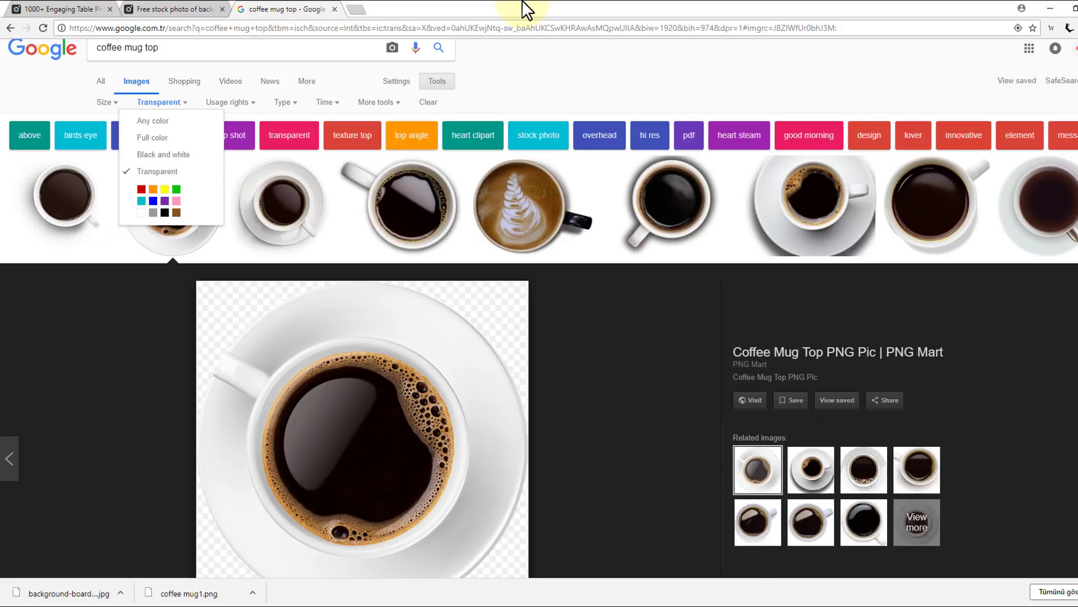
pyautogui.hotkey('ctrl', 'l')
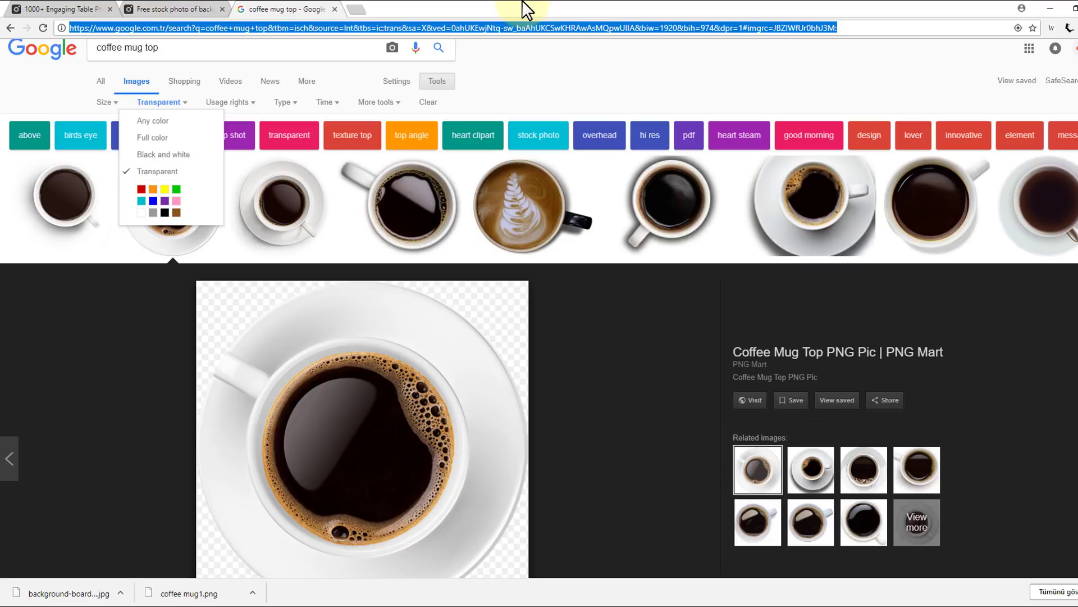
# Step: Minimize Chrome and drag the background-boards jpg into Photoshop, opening it at 3918 × 2909 px
pyautogui.click(1053, 10)
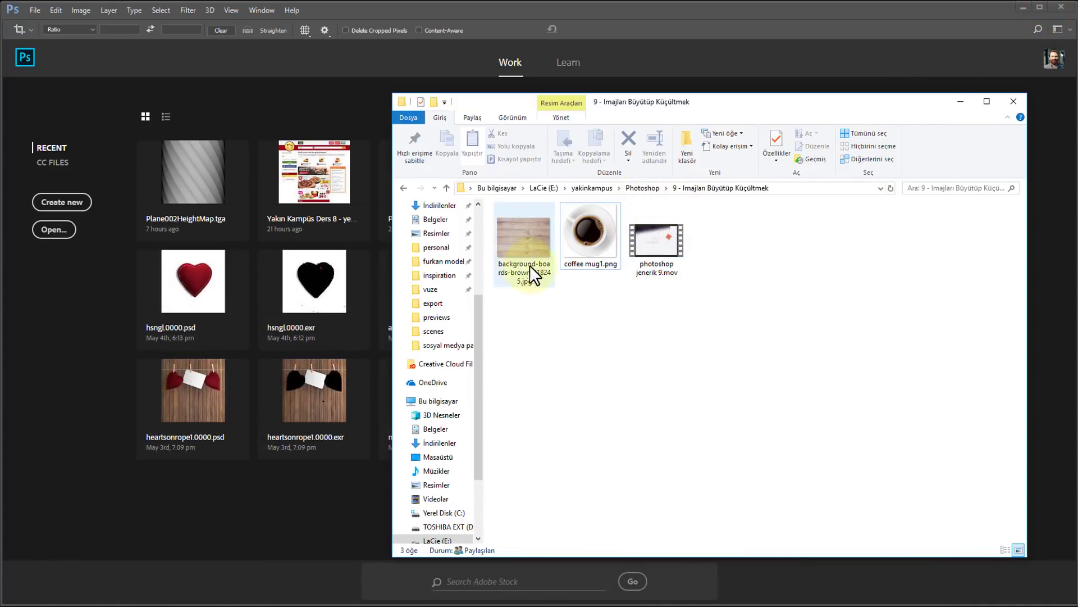
pyautogui.moveTo(528, 241); pyautogui.dragTo(514, 248)
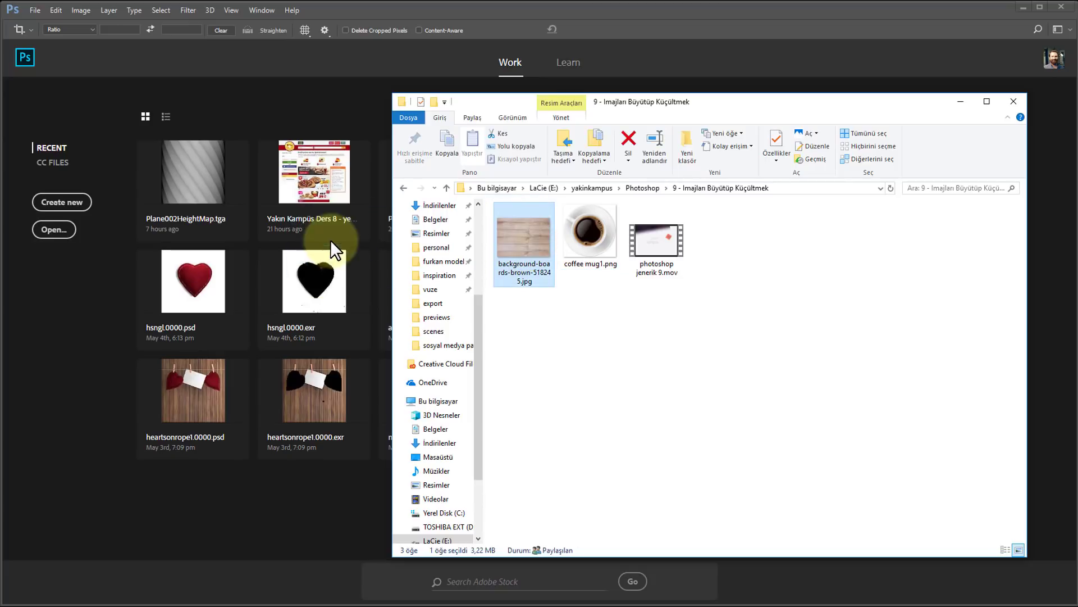
pyautogui.moveTo(514, 248); pyautogui.dragTo(331, 240)
pyautogui.click(361, 6)
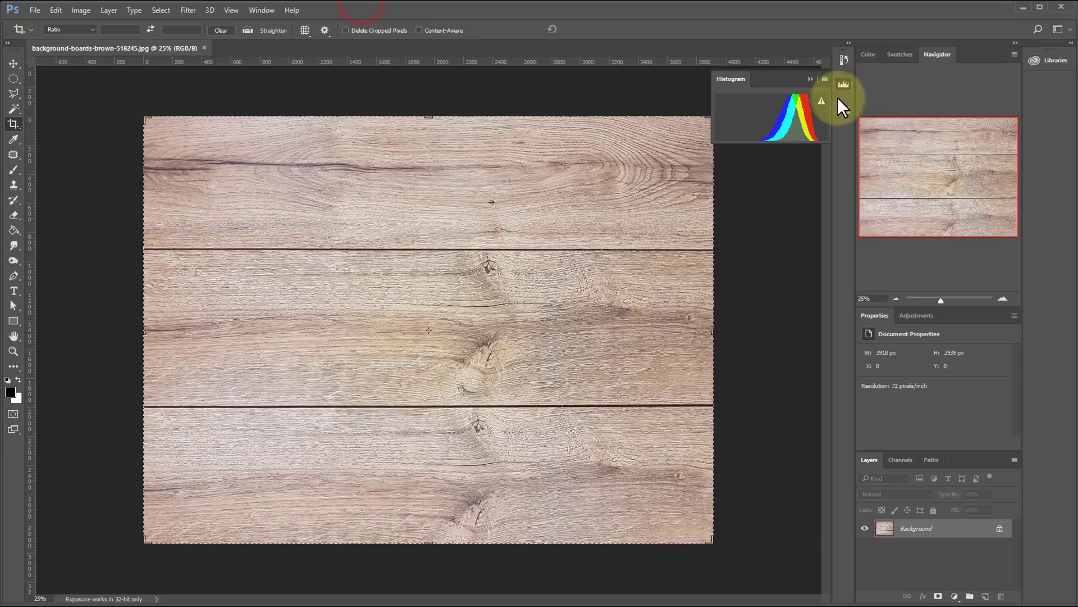
# Step: Close the Histogram panel, set the status bar to Document Sizes, and check 3918 × 2909 px at 72 ppi
pyautogui.click(809, 79)
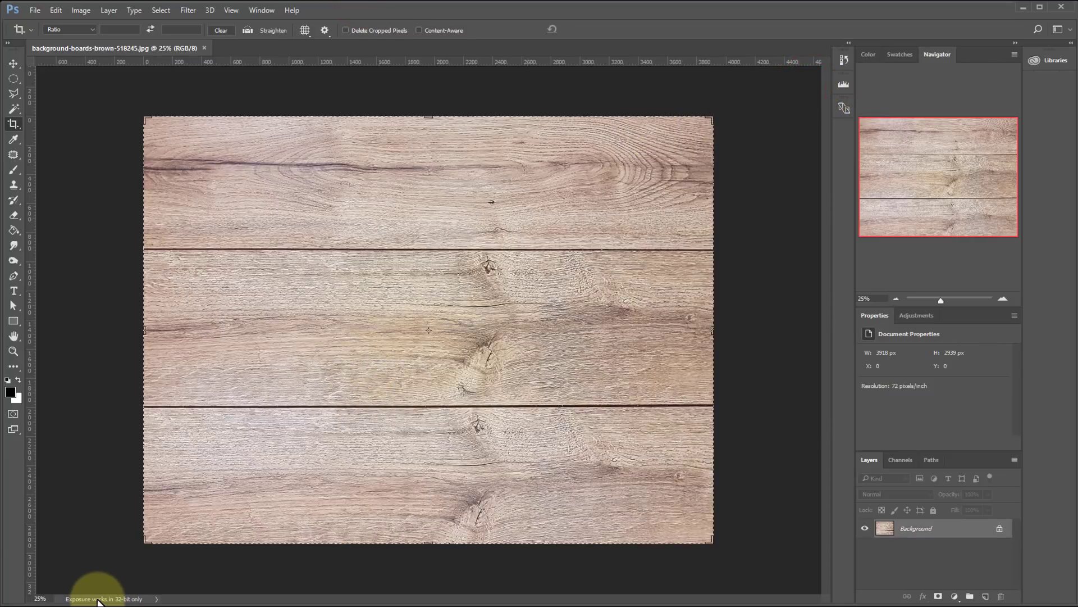
pyautogui.click(97, 600)
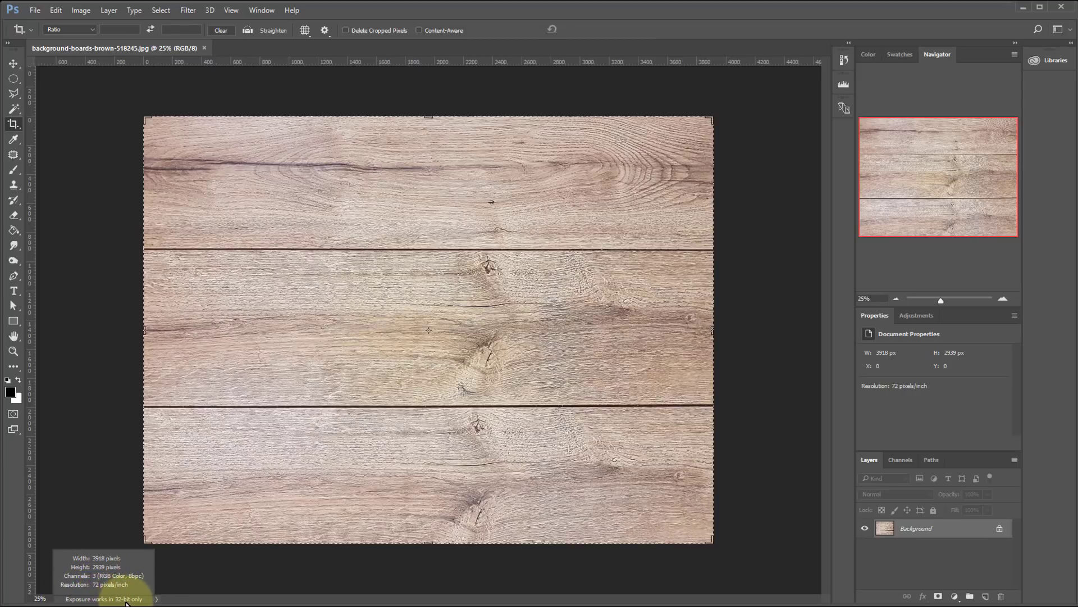
pyautogui.click(157, 598)
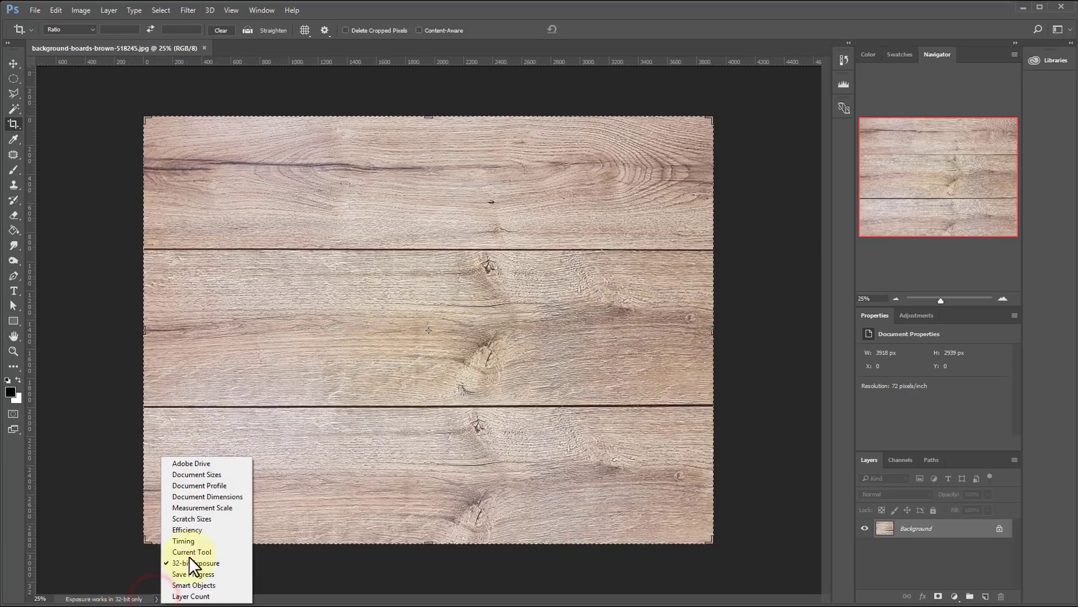
pyautogui.click(212, 474)
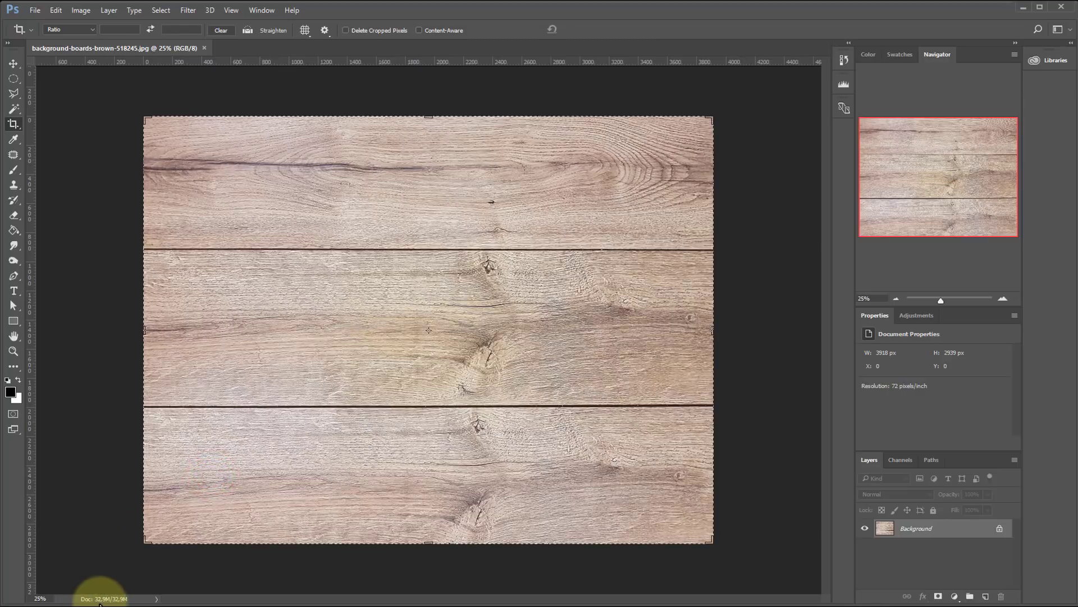
pyautogui.click(103, 600)
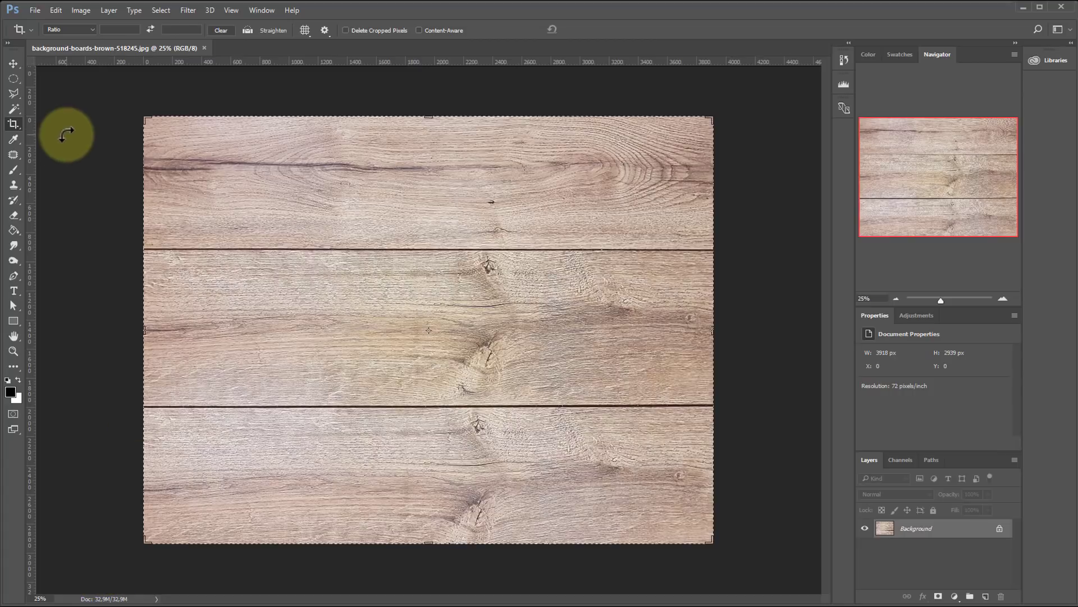
pyautogui.click(74, 10)
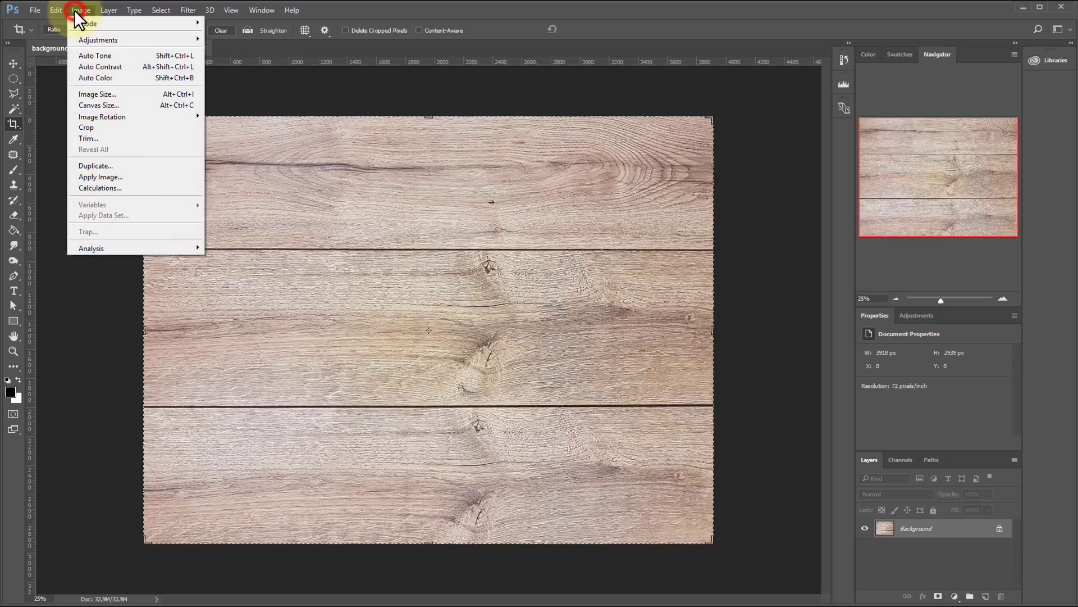
pyautogui.click(103, 95)
pyautogui.click(541, 146)
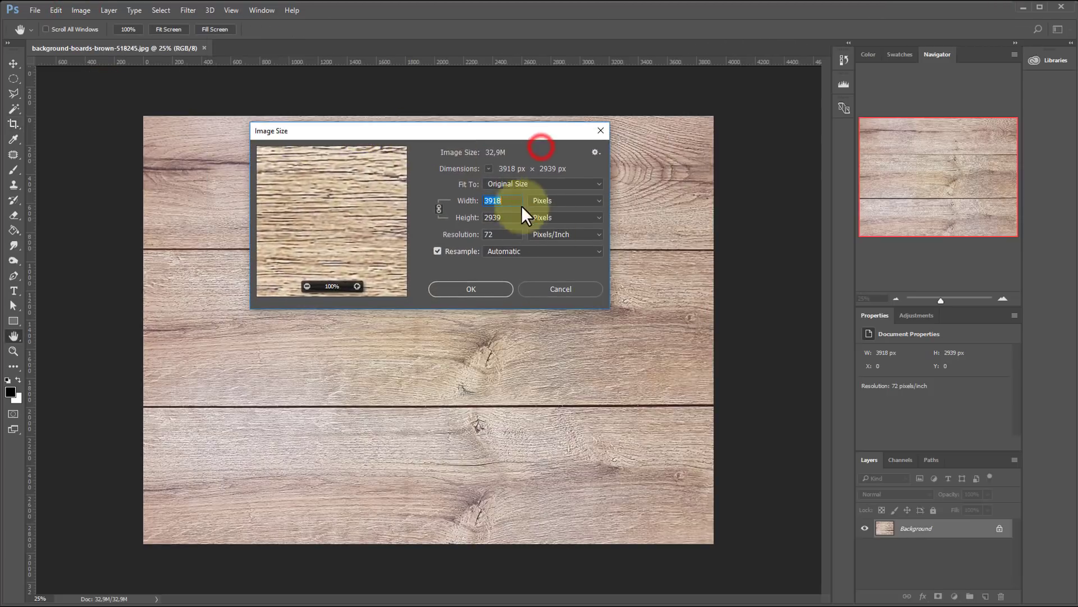
pyautogui.click(506, 201)
pyautogui.doubleClick(501, 217)
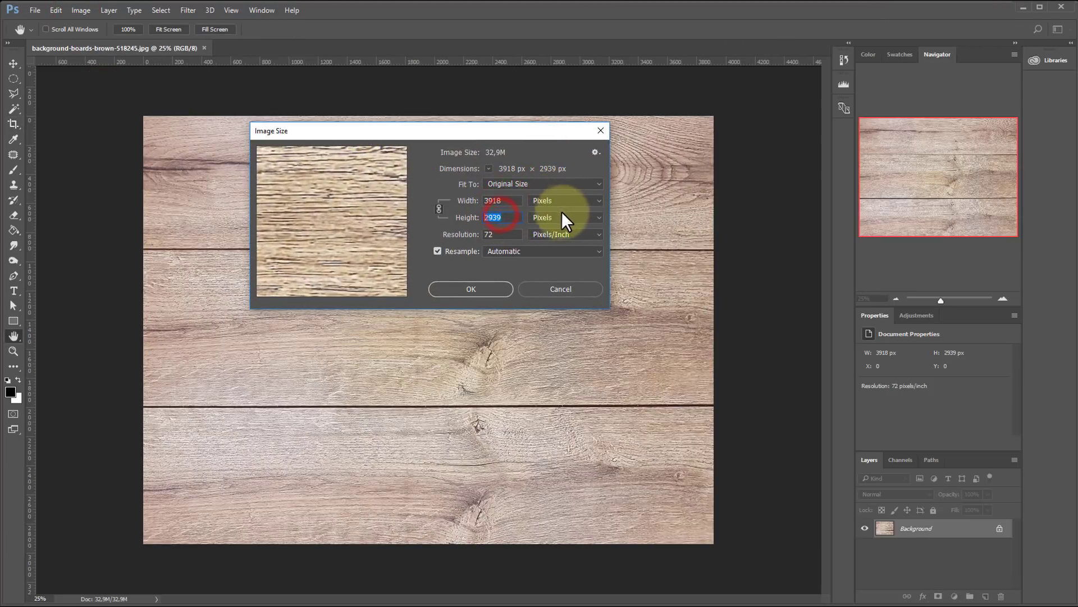
pyautogui.click(559, 200)
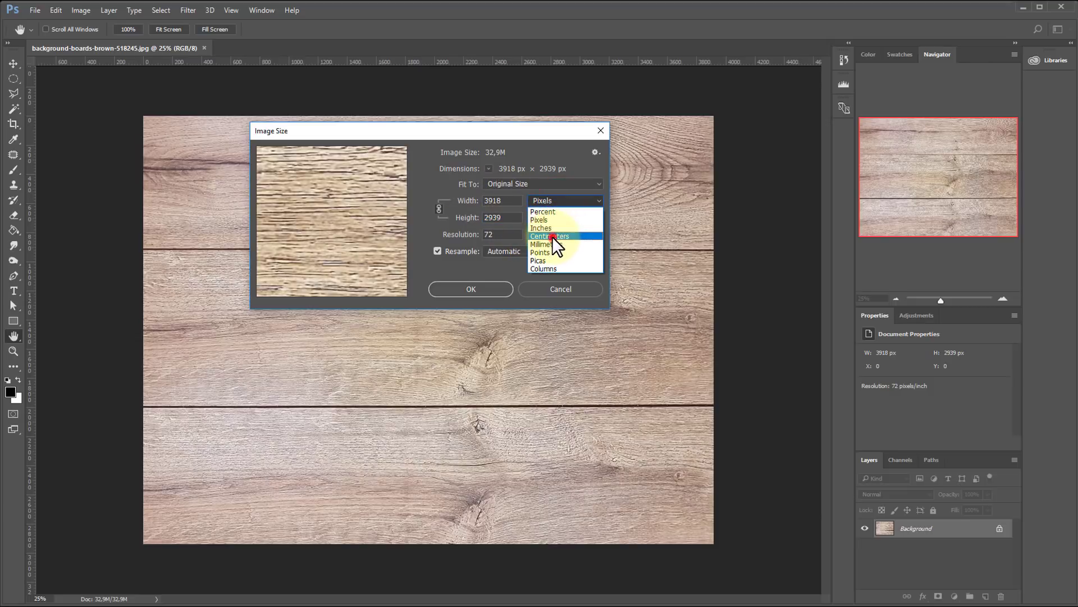
pyautogui.click(551, 236)
pyautogui.click(558, 200)
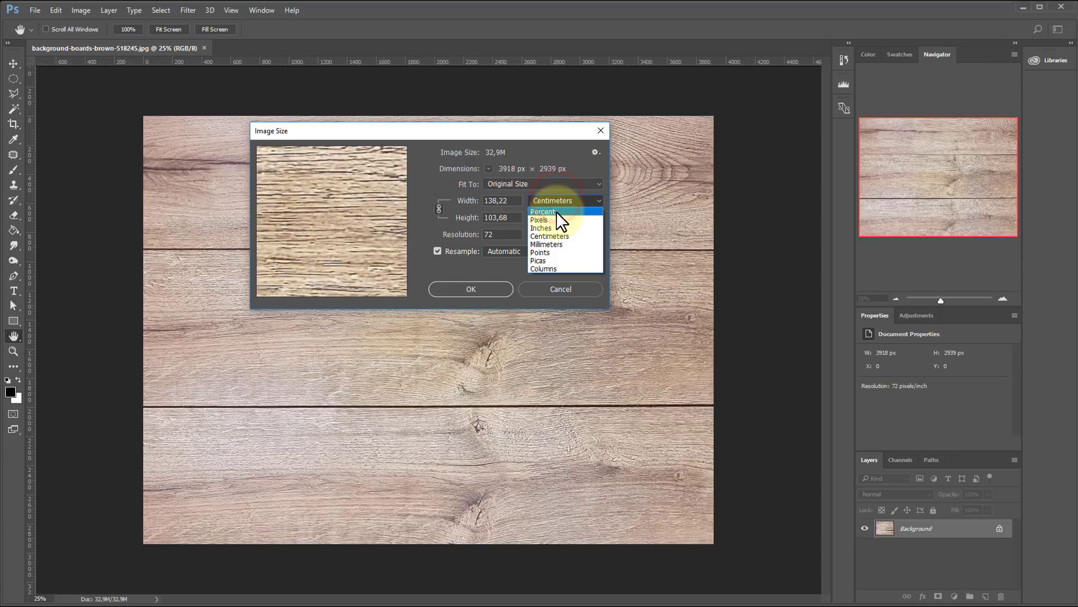
pyautogui.click(548, 221)
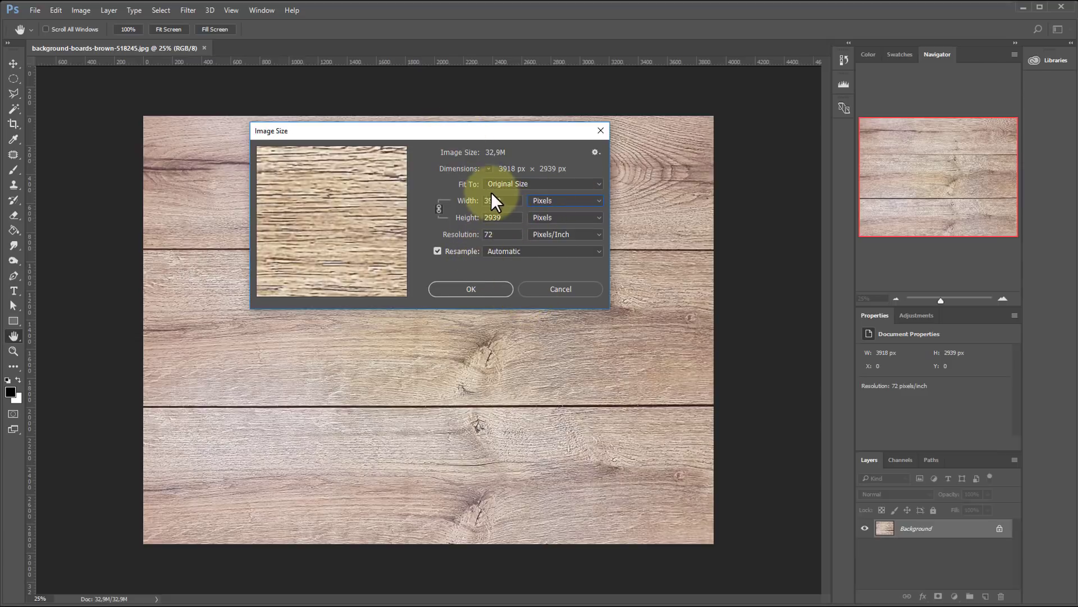
pyautogui.click(555, 288)
pyautogui.press('c')
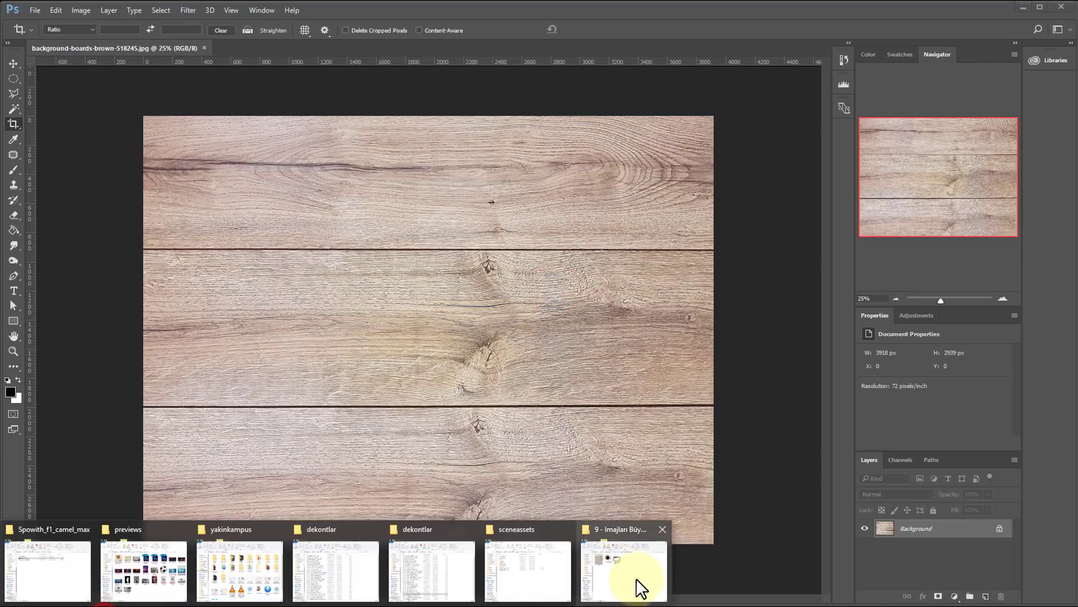
pyautogui.click(638, 584)
pyautogui.moveTo(603, 248)
pyautogui.mouseDown()
pyautogui.moveTo(355, 238)
pyautogui.moveTo(318, 267)
pyautogui.mouseUp()
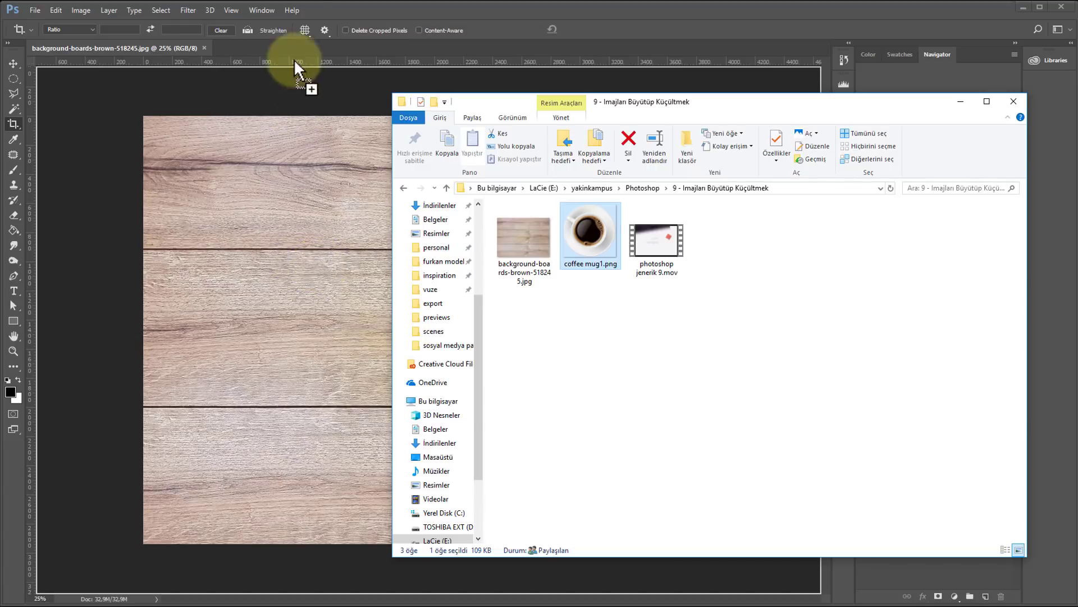
pyautogui.moveTo(317, 268)
pyautogui.mouseDown()
pyautogui.moveTo(265, 79)
pyautogui.moveTo(271, 53)
pyautogui.mouseUp()
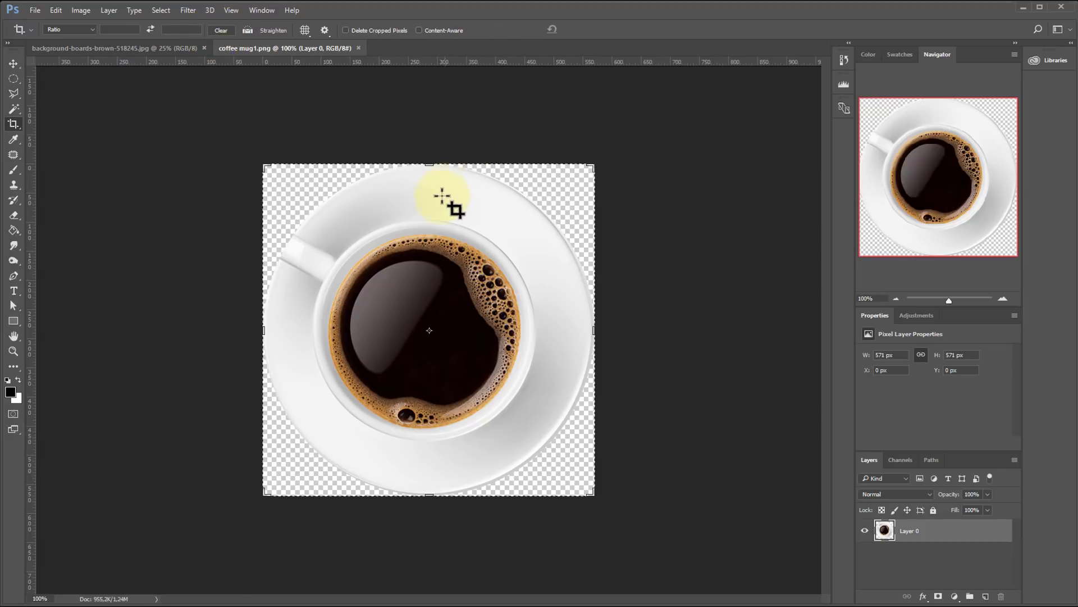
pyautogui.click(34, 10)
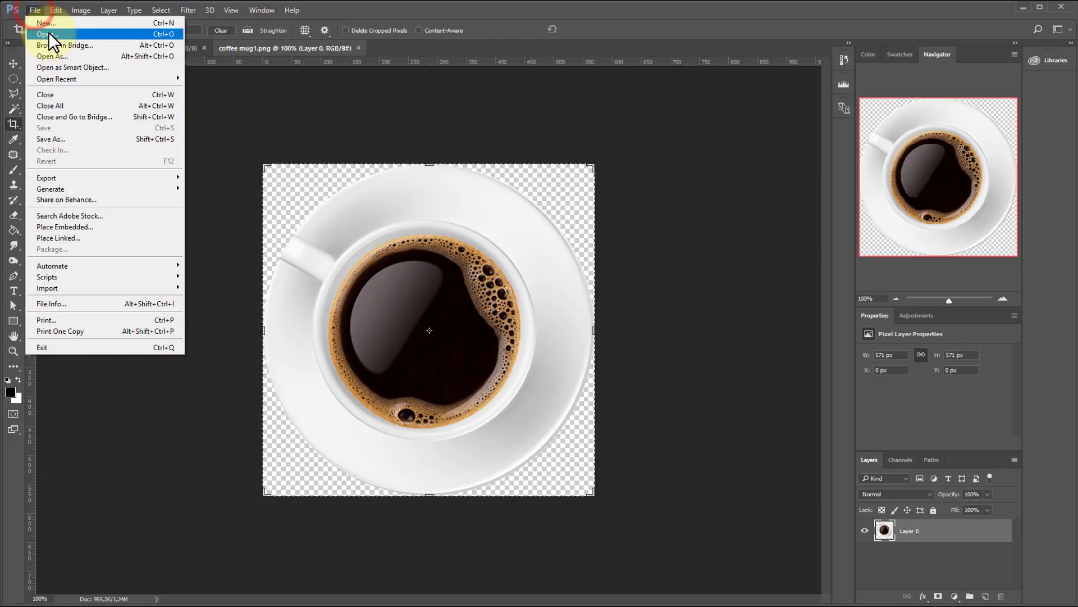
pyautogui.press('Escape')
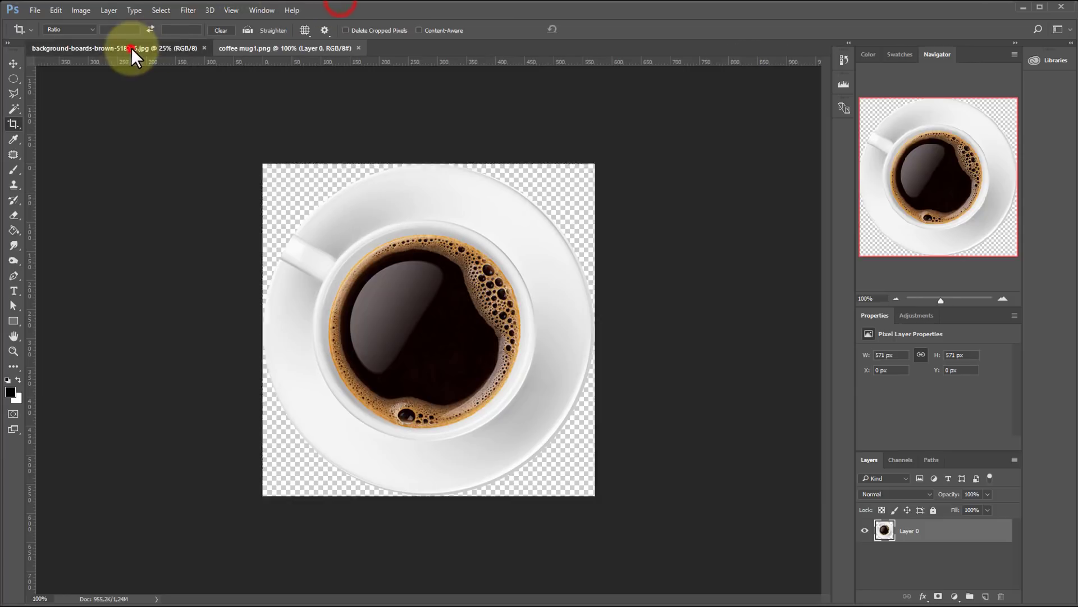
pyautogui.click(130, 47)
pyautogui.click(31, 15)
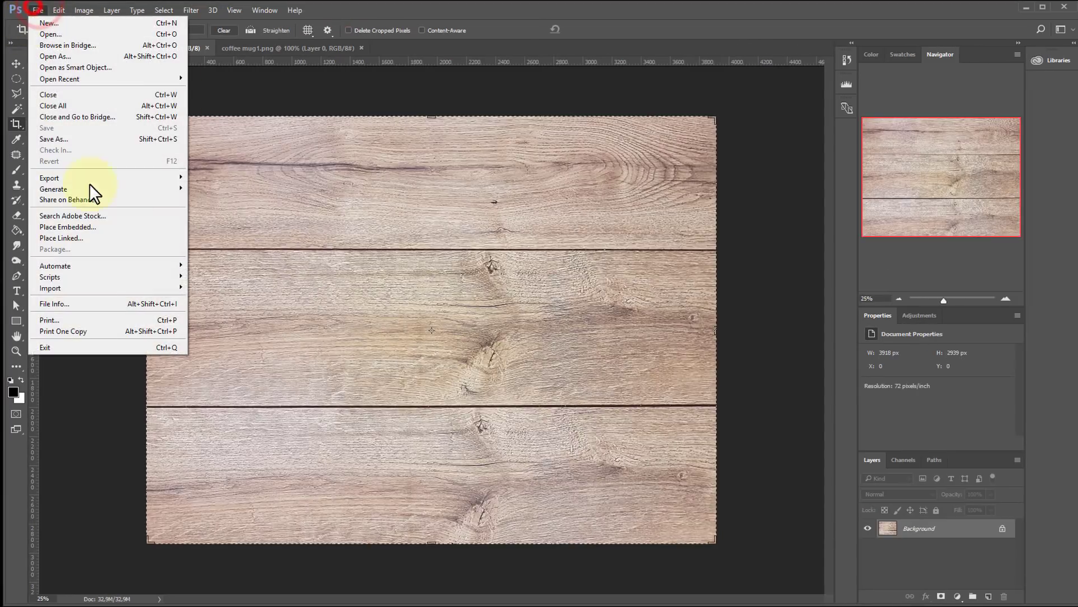
pyautogui.click(469, 10)
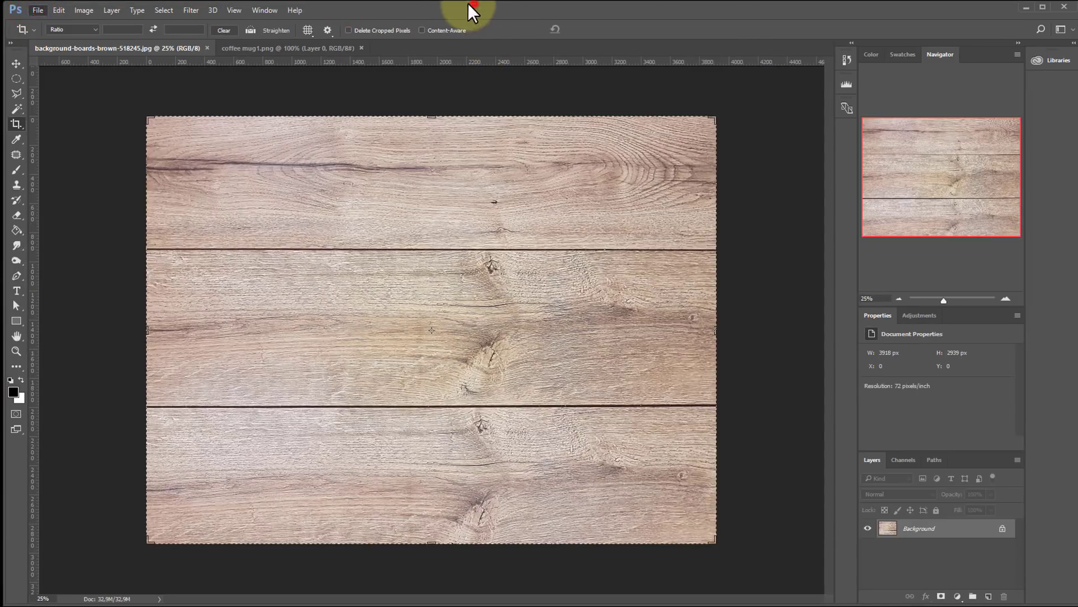
pyautogui.click(301, 48)
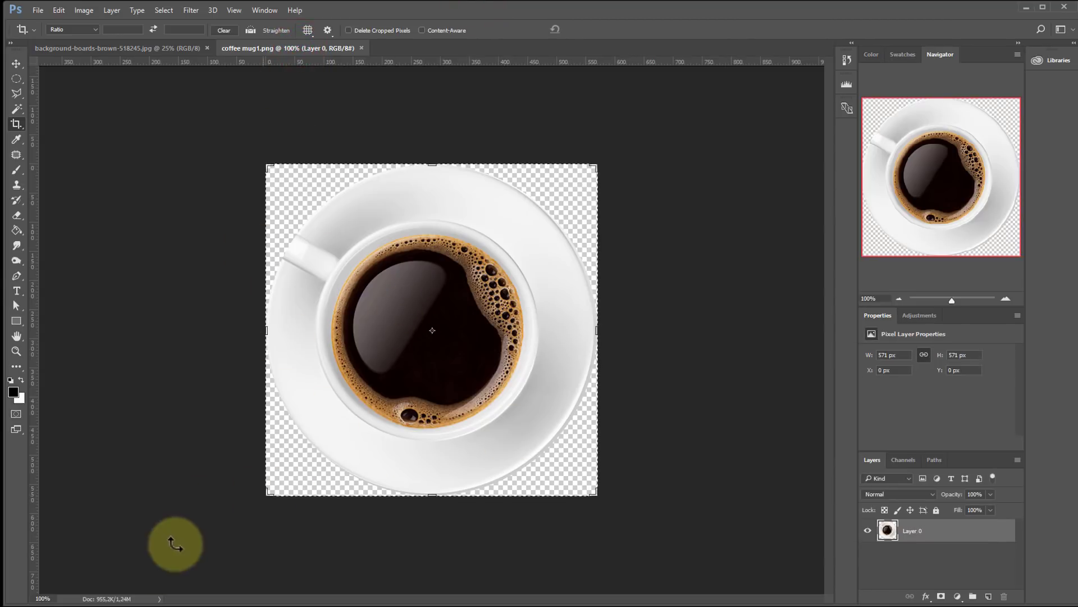
pyautogui.click(141, 599)
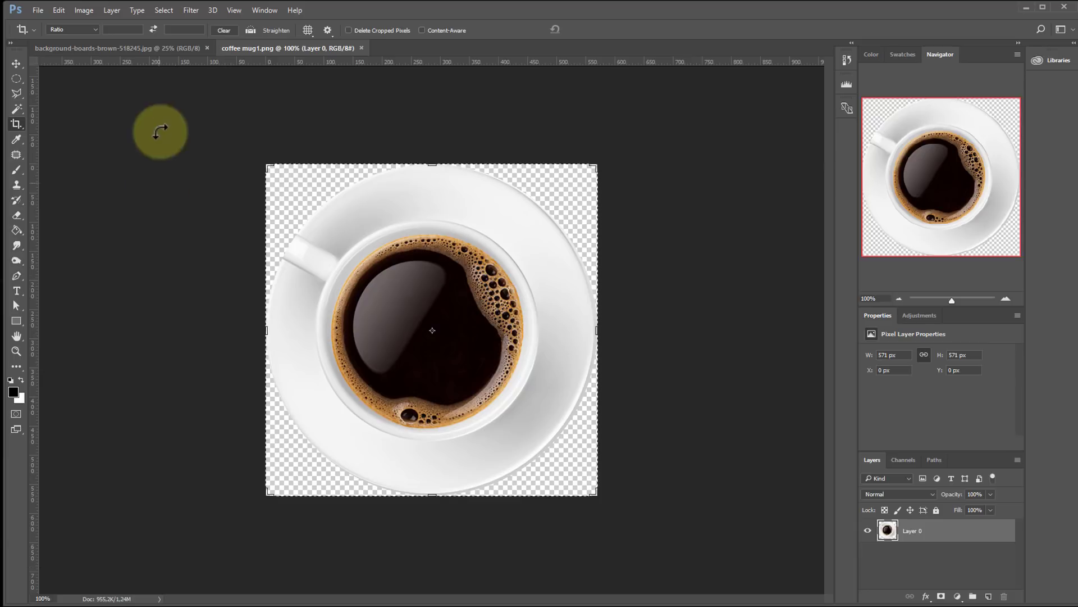
pyautogui.click(154, 48)
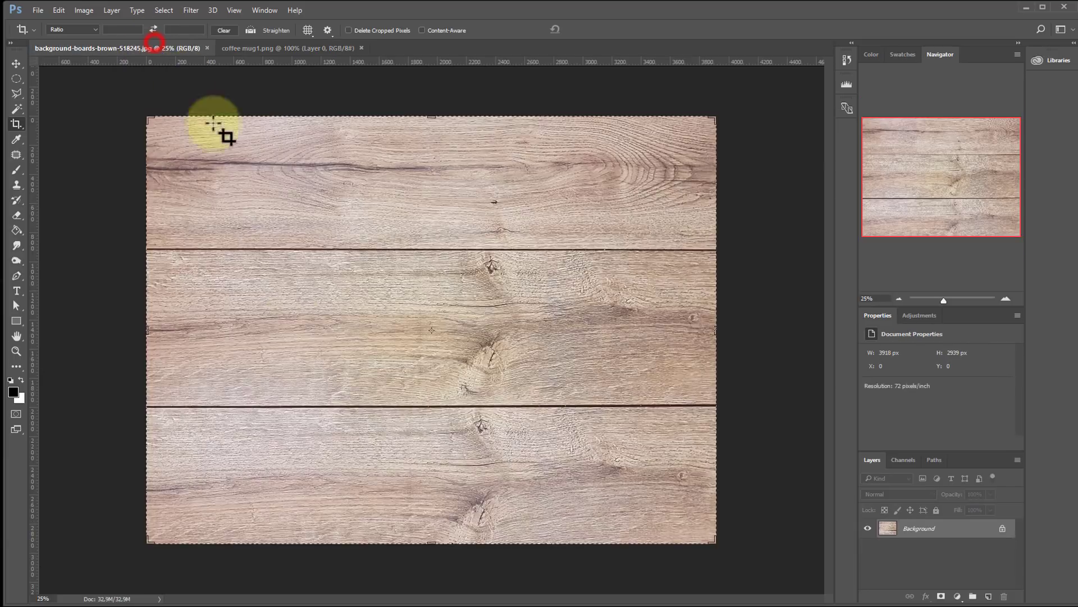
pyautogui.click(281, 49)
# Step: Duplicate the cup layer into the wood boards document
pyautogui.rightClick(934, 530)
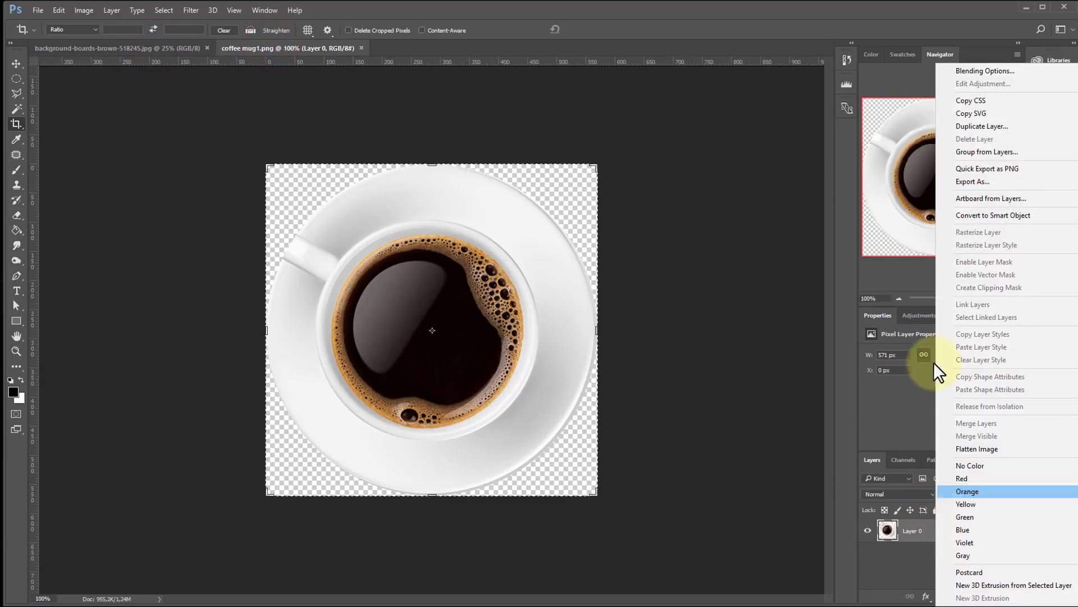
pyautogui.click(981, 126)
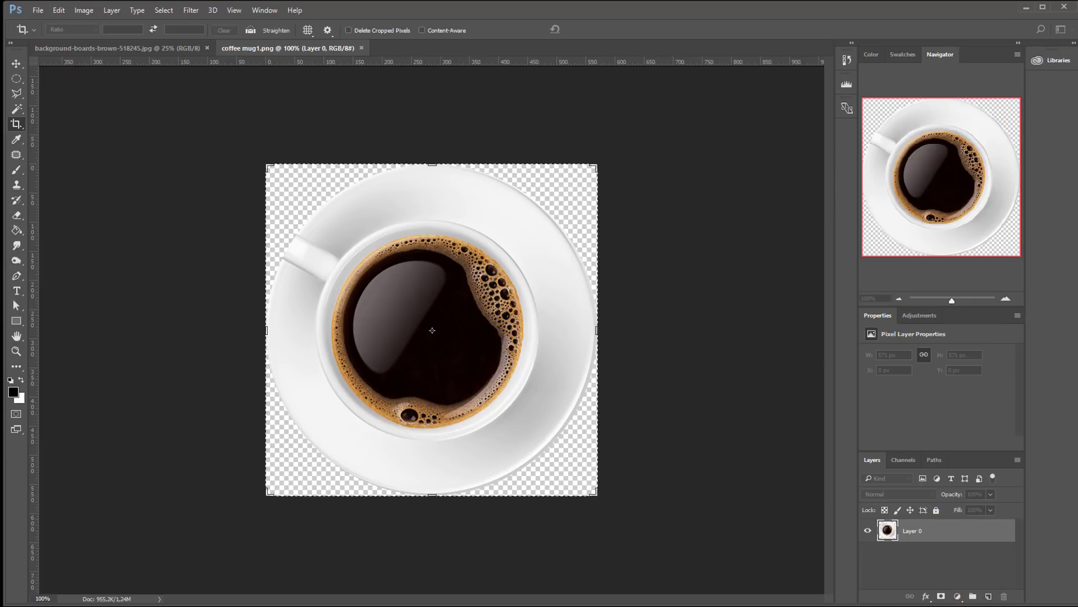
pyautogui.moveTo(621, 148); pyautogui.dragTo(684, 98)
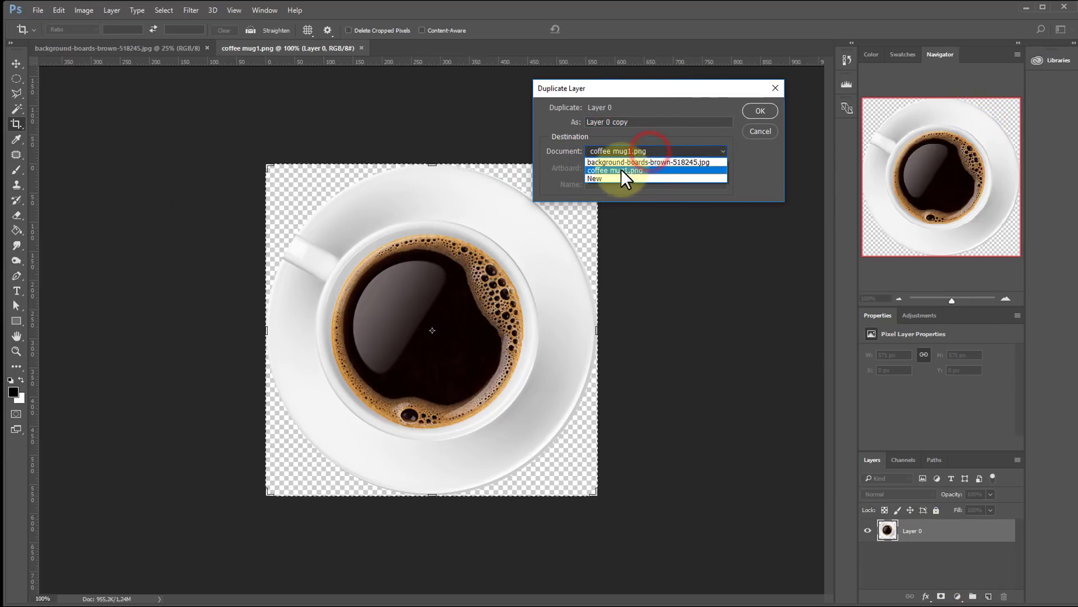
pyautogui.click(618, 162)
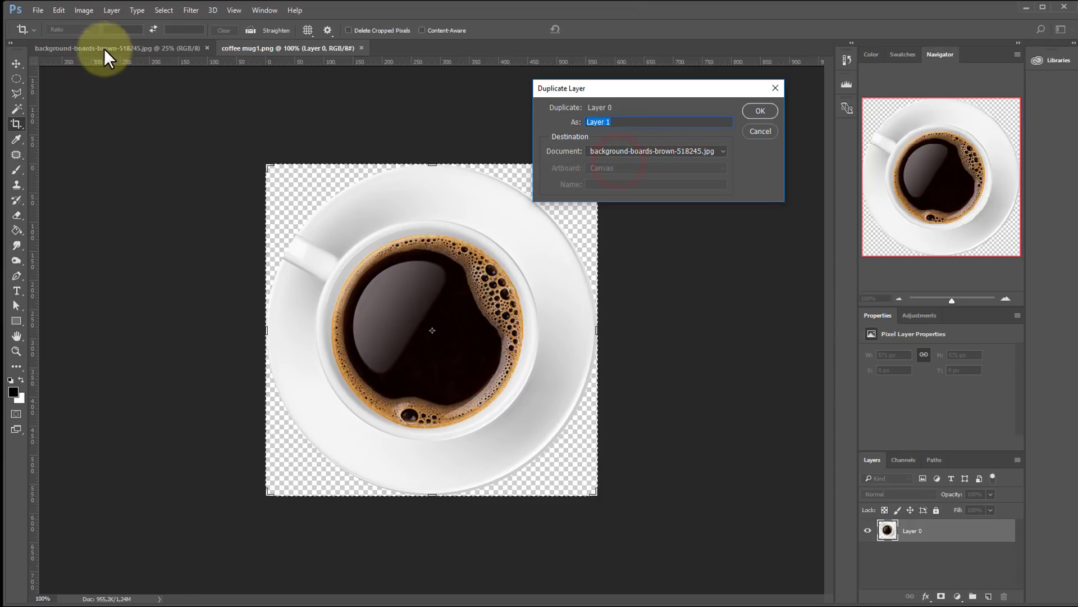
pyautogui.click(764, 111)
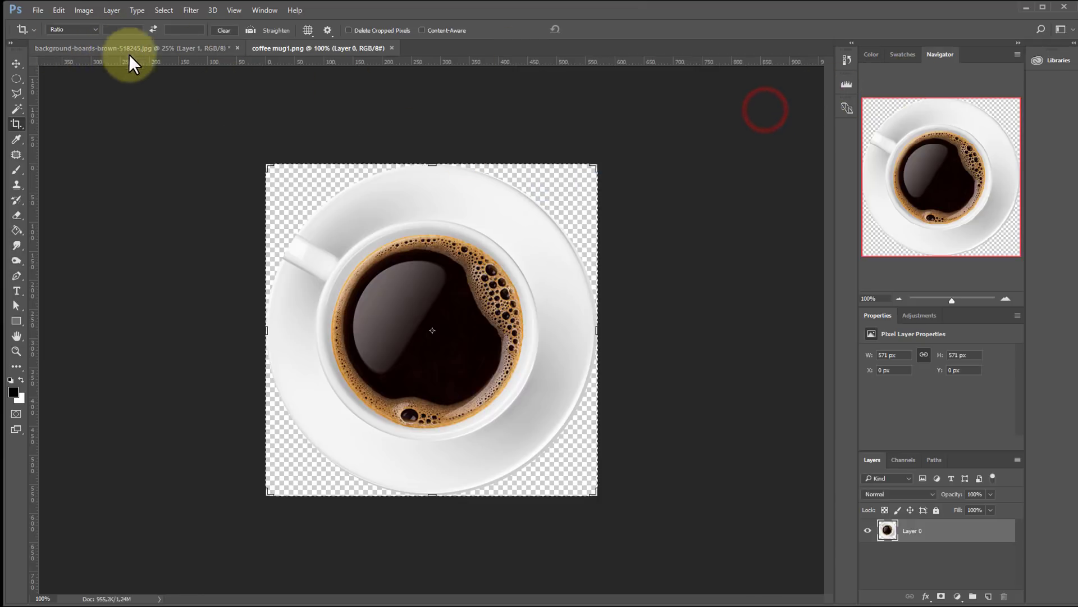
# Step: Delete the copied cup layer from the wood boards image and drag the cup over from coffee mug1.png instead
pyautogui.click(103, 49)
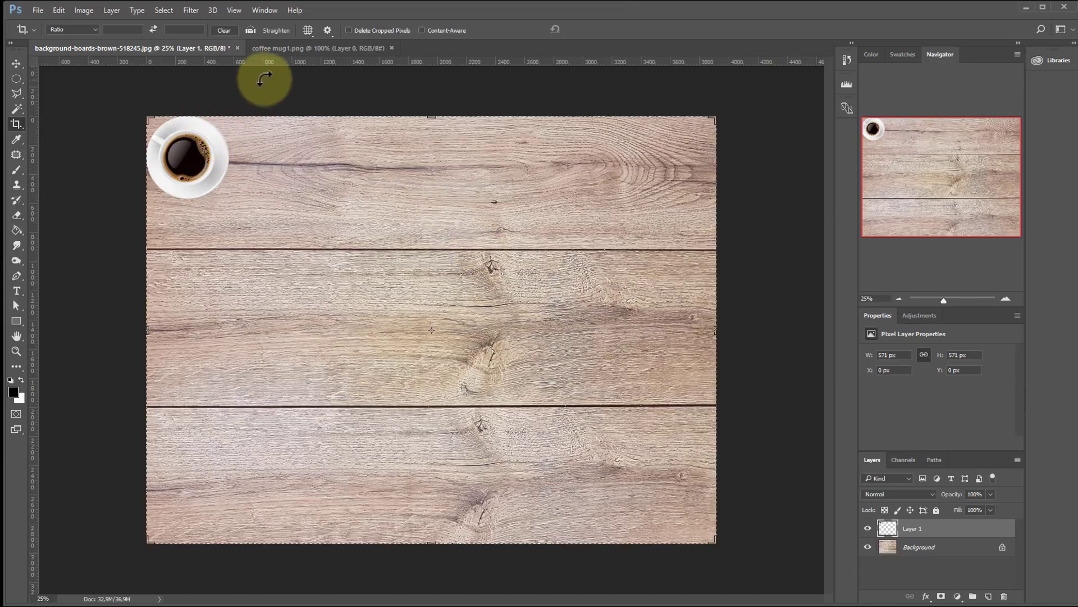
pyautogui.click(1003, 531)
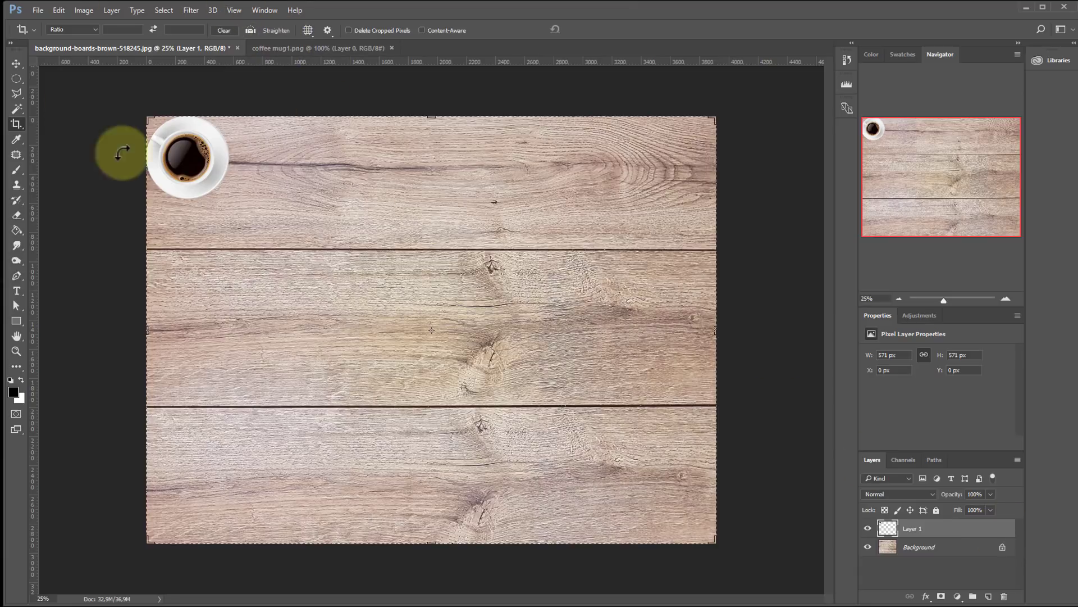
pyautogui.click(958, 529)
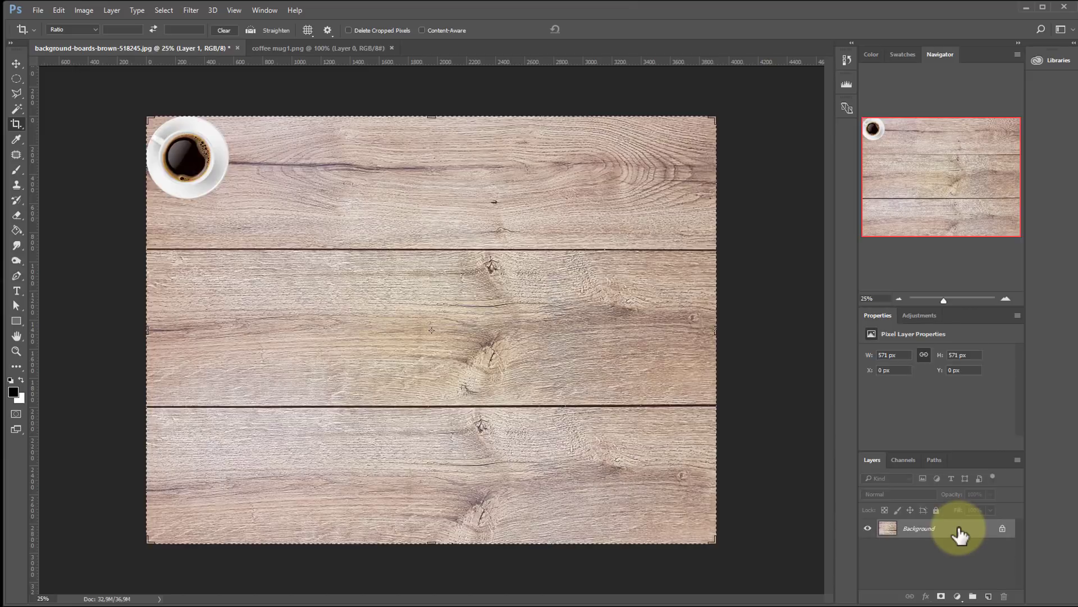
pyautogui.press('Delete')
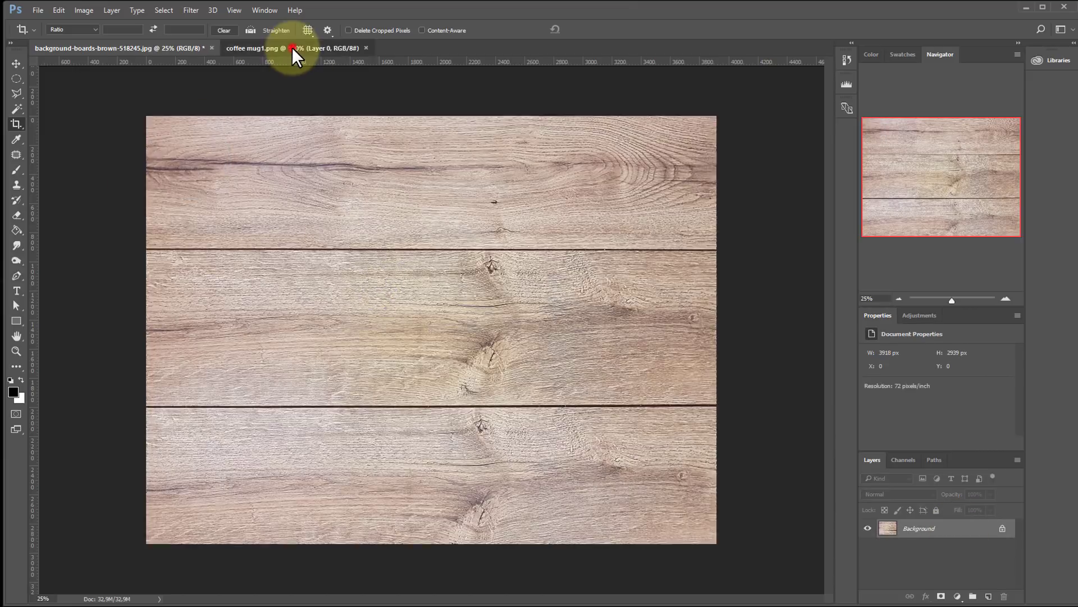
pyautogui.click(294, 48)
pyautogui.moveTo(946, 532)
pyautogui.mouseDown()
pyautogui.moveTo(419, 341)
pyautogui.moveTo(397, 276)
pyautogui.mouseUp()
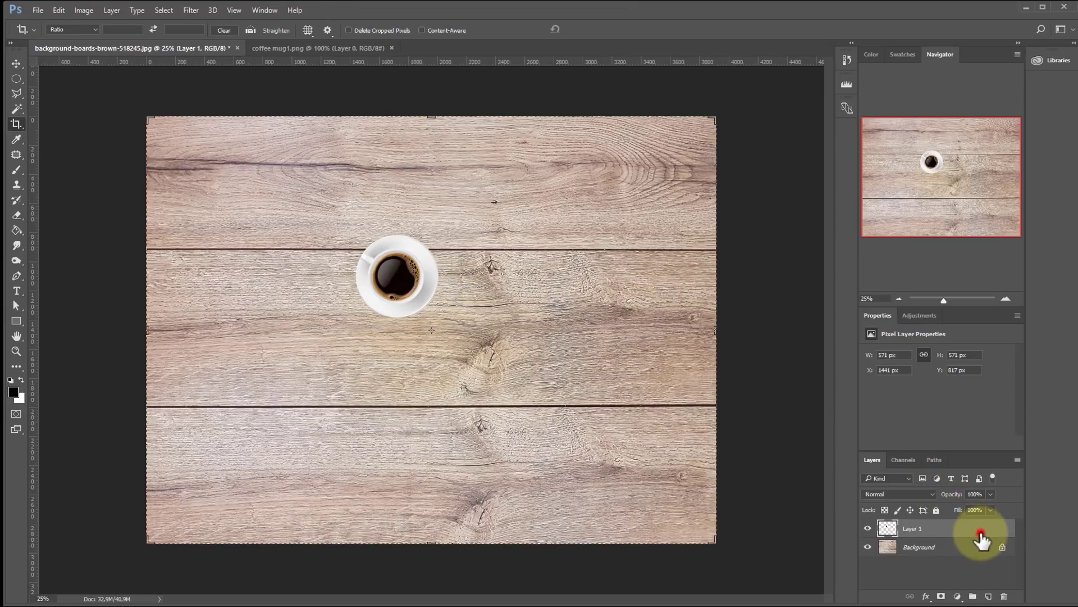
# Step: Delete the misplaced cup and drag it again from coffee mug1.png to the wood boards centre, at X 1621, Y 1341
pyautogui.press('Delete')
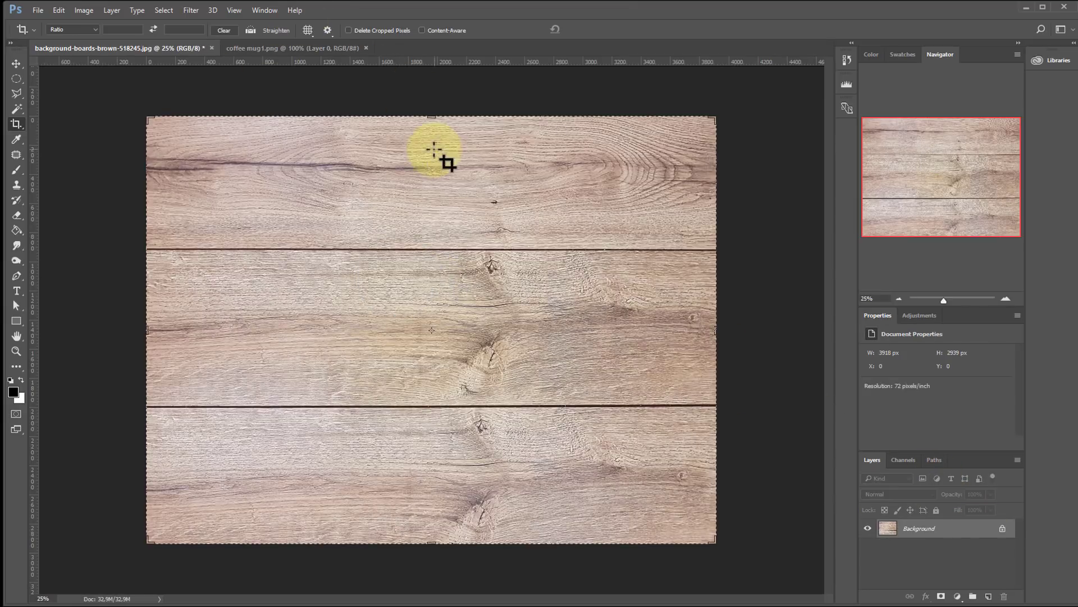
pyautogui.click(297, 49)
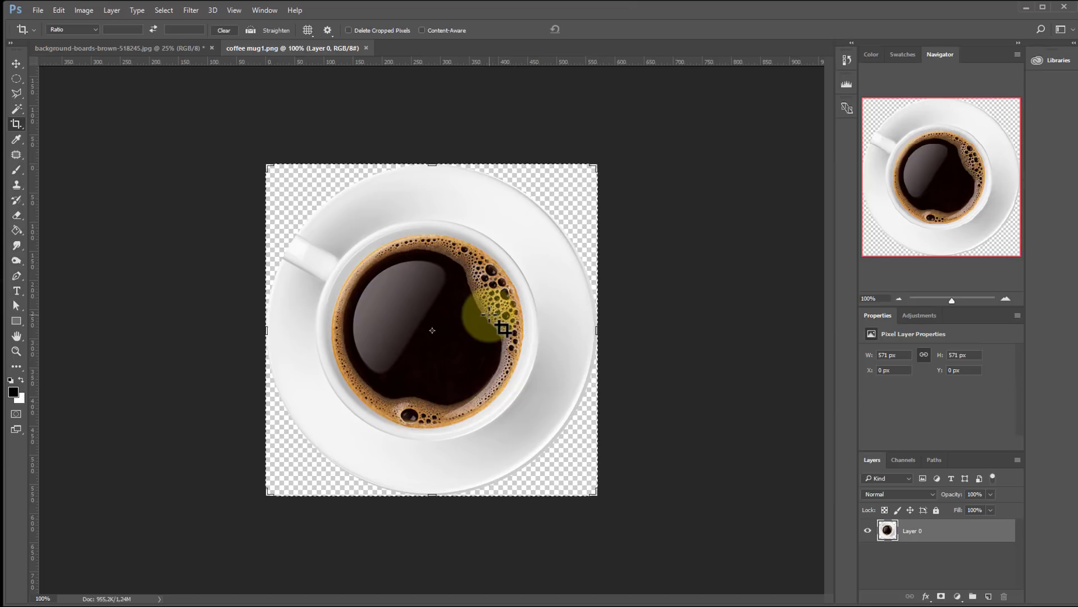
pyautogui.click(175, 51)
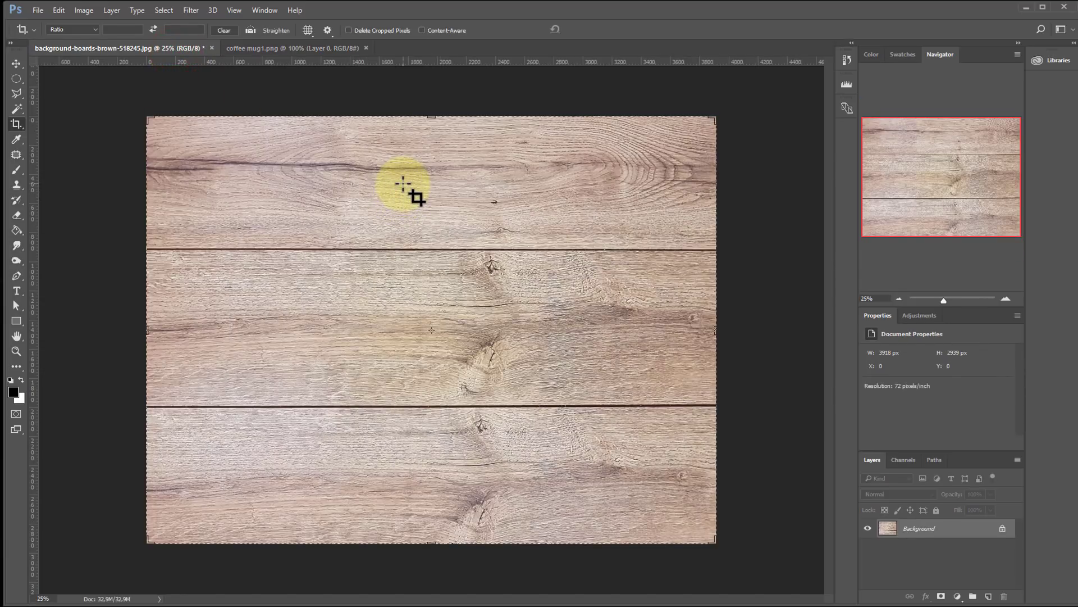
pyautogui.click(277, 49)
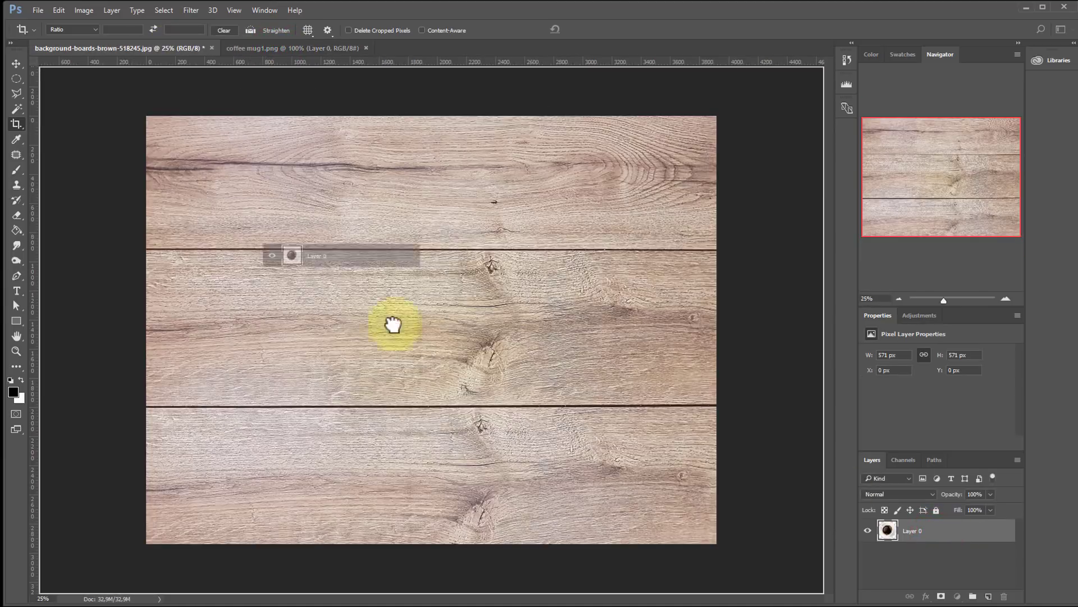
pyautogui.moveTo(842, 493); pyautogui.dragTo(415, 337)
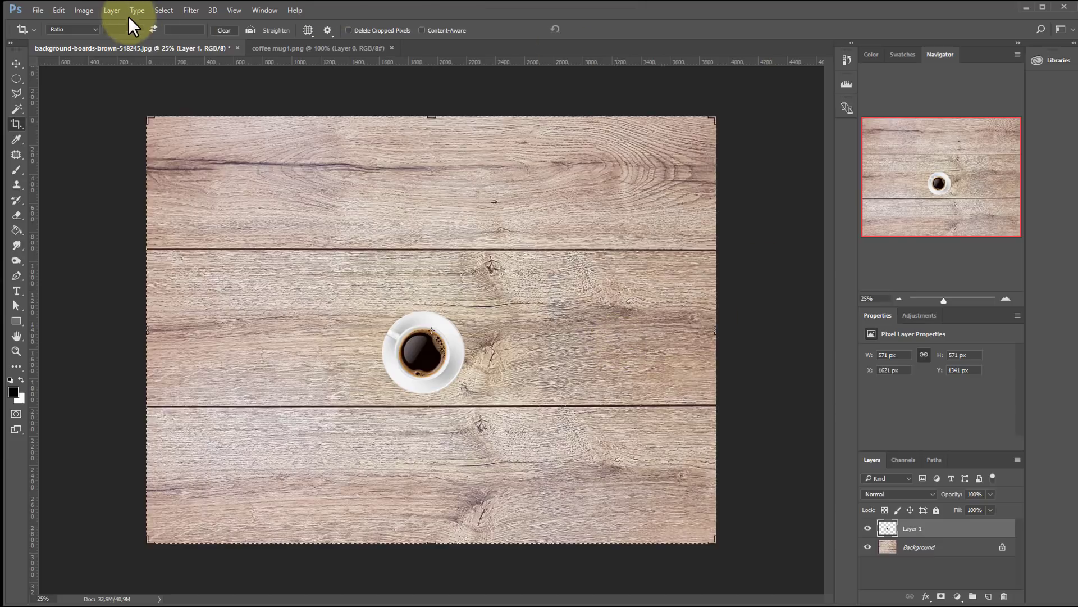
# Step: Select Layer 1 and put the coffee cup into Free Transform at 100% width and height
pyautogui.click(58, 10)
pyautogui.click(96, 248)
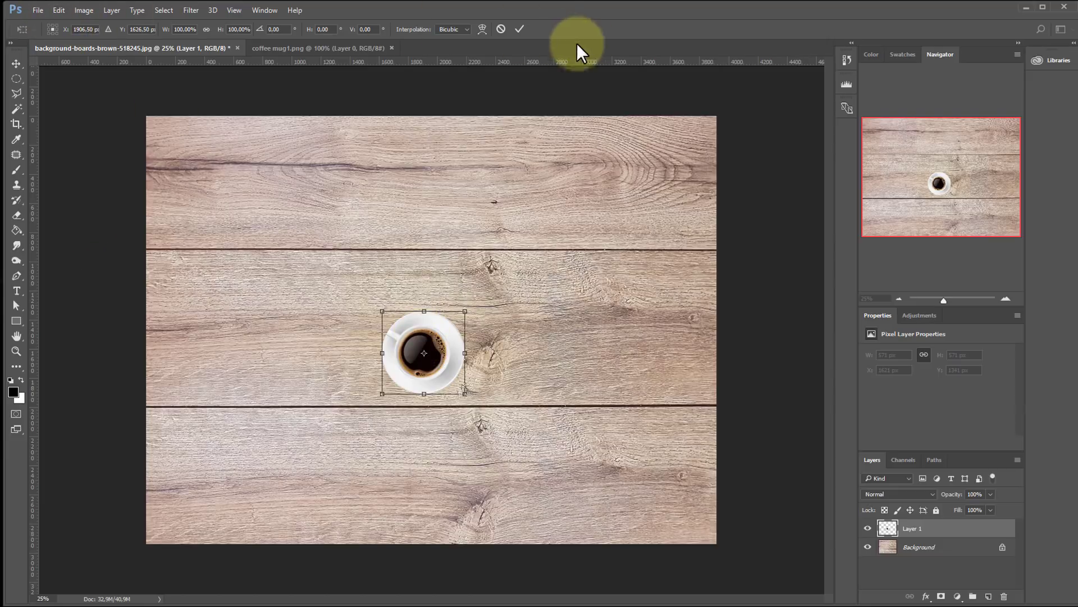
pyautogui.click(516, 26)
pyautogui.click(59, 10)
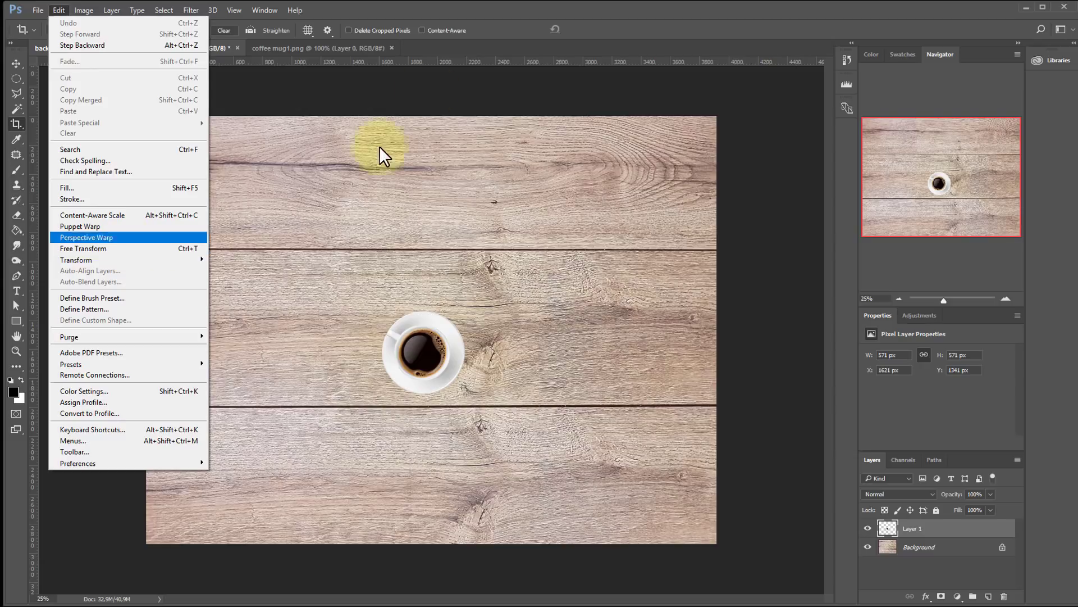
pyautogui.click(474, 1)
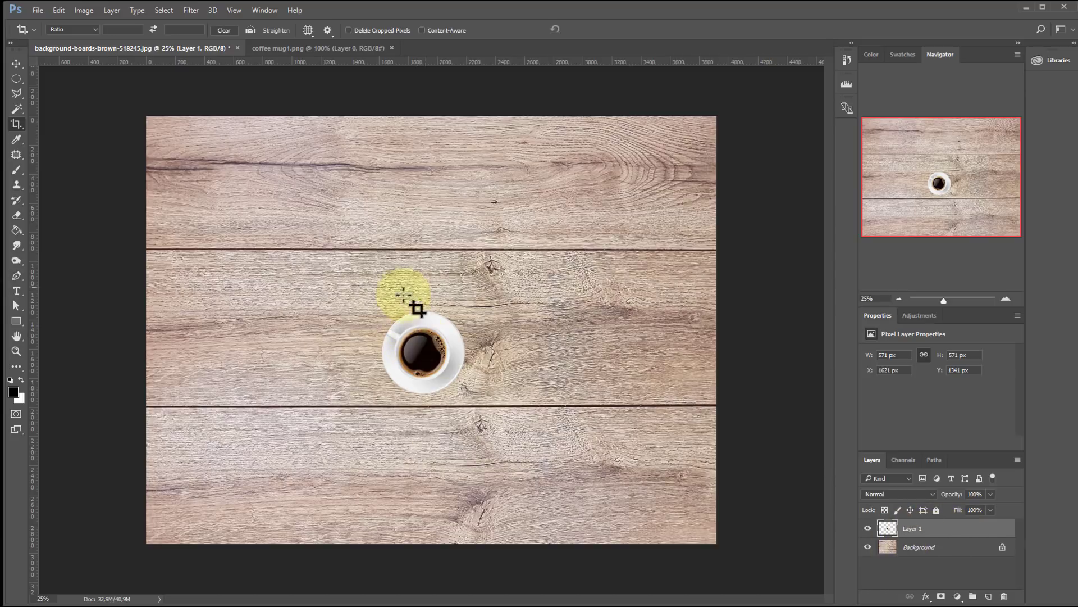
pyautogui.click(954, 534)
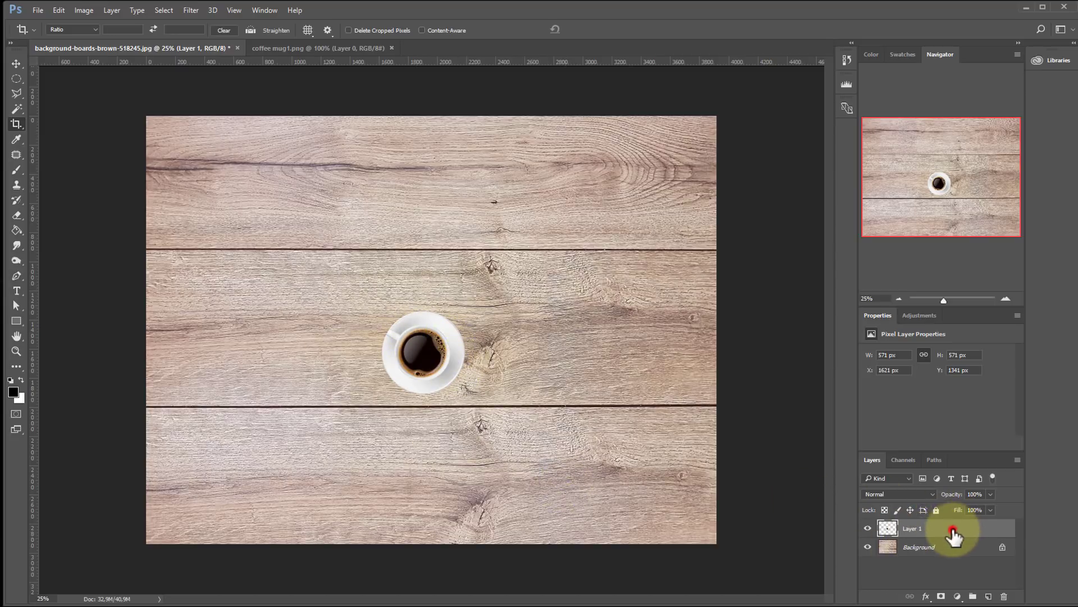
pyautogui.hotkey('ctrl', 't')
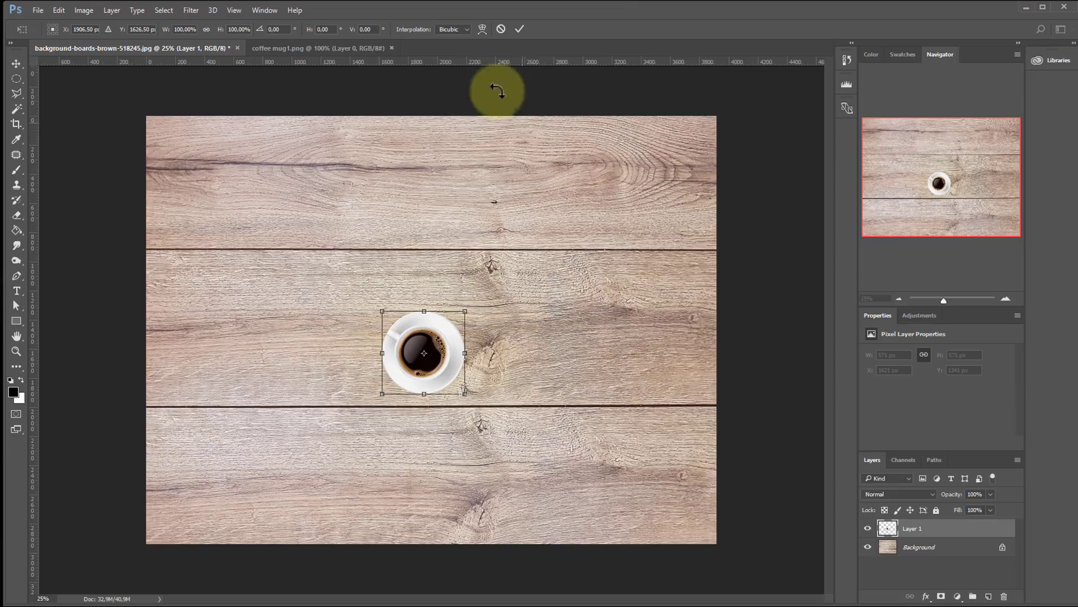
# Step: Cancel the pending transform and rename the coffee cup layer 'fincan'
pyautogui.click(501, 28)
pyautogui.doubleClick(919, 529)
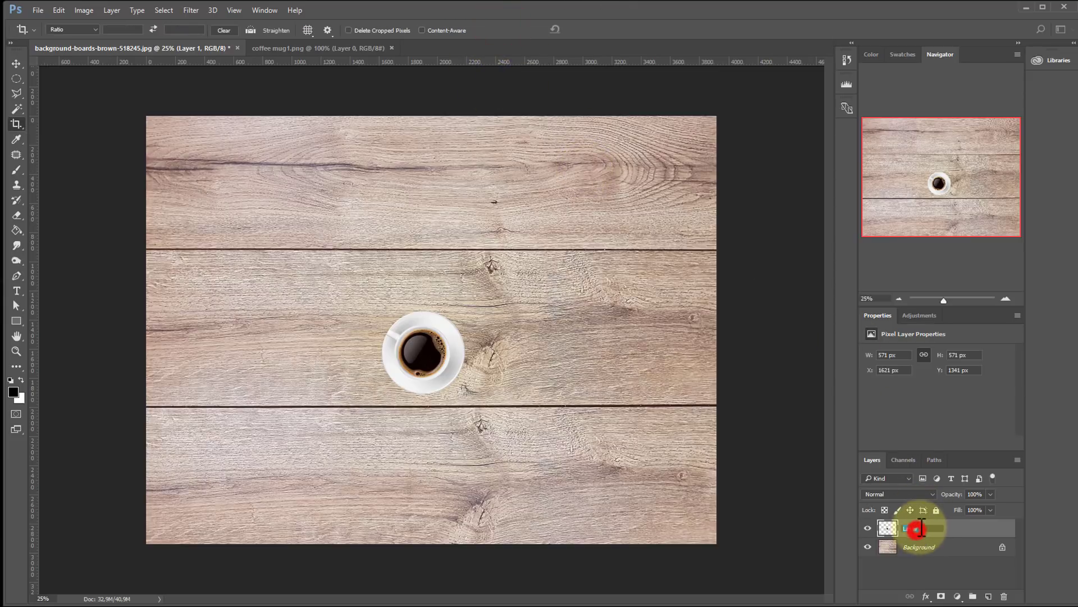
pyautogui.write('fincan')
pyautogui.press('Return')
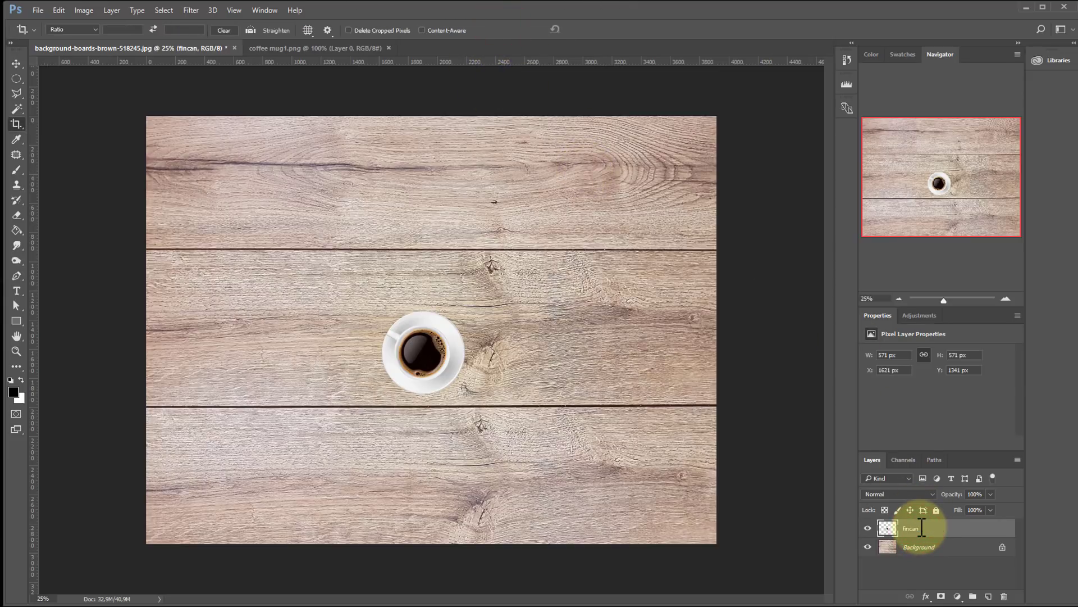
# Step: Rename the Background layer 'BG', leaving the fincan layer selected
pyautogui.doubleClick(917, 547)
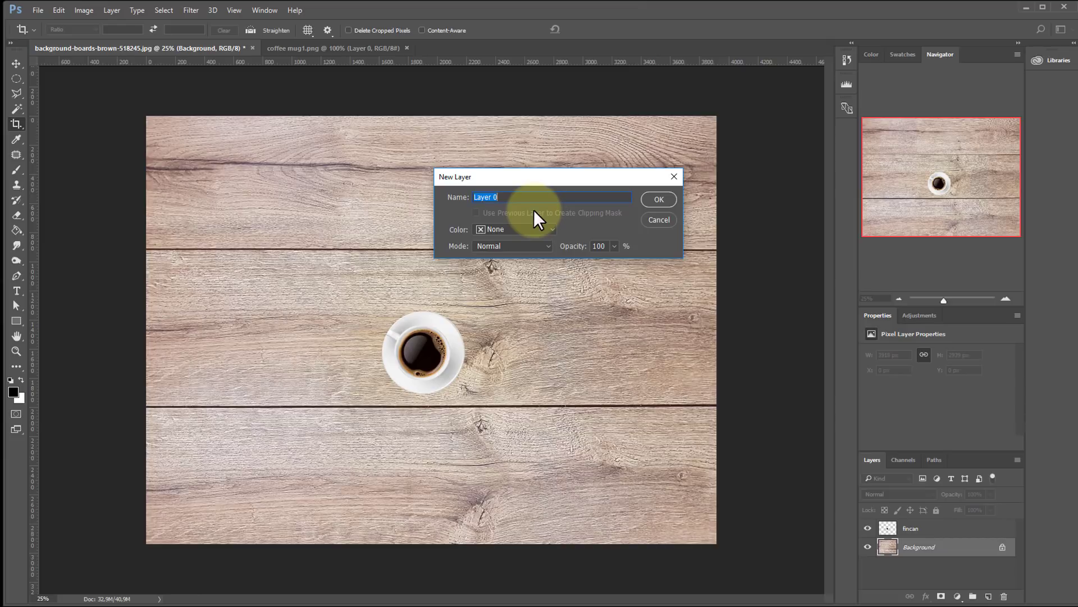
pyautogui.write('B')
pyautogui.write('G')
pyautogui.press('Return')
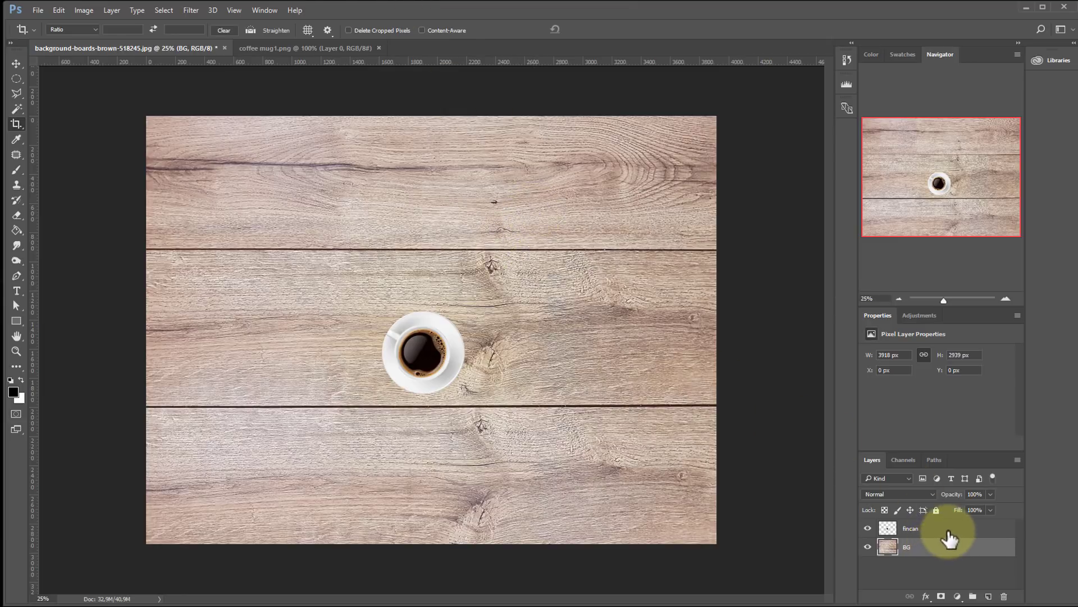
pyautogui.click(926, 530)
pyautogui.click(947, 547)
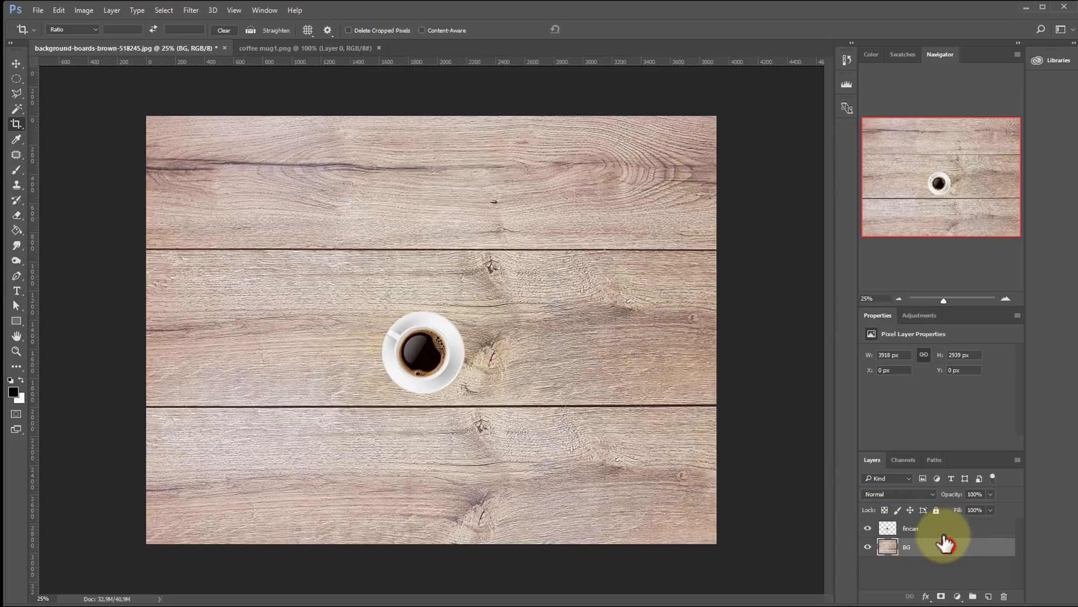
pyautogui.click(948, 527)
pyautogui.click(944, 548)
pyautogui.click(948, 528)
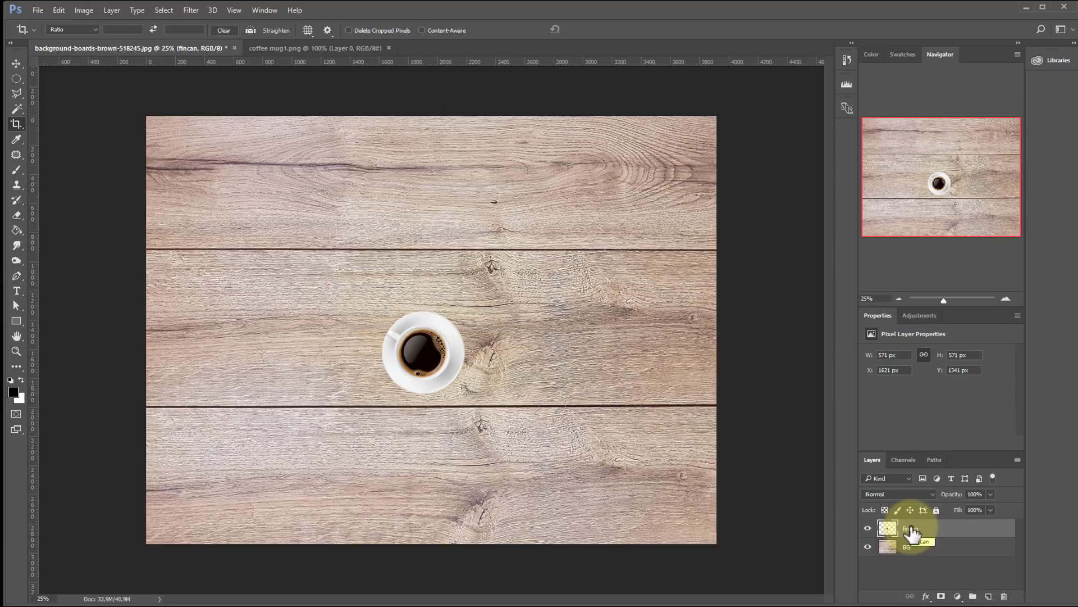
# Step: Scale the fincan cup up to 371.98% with Free Transform, leaving it uncommitted
pyautogui.hotkey('ctrl', 't')
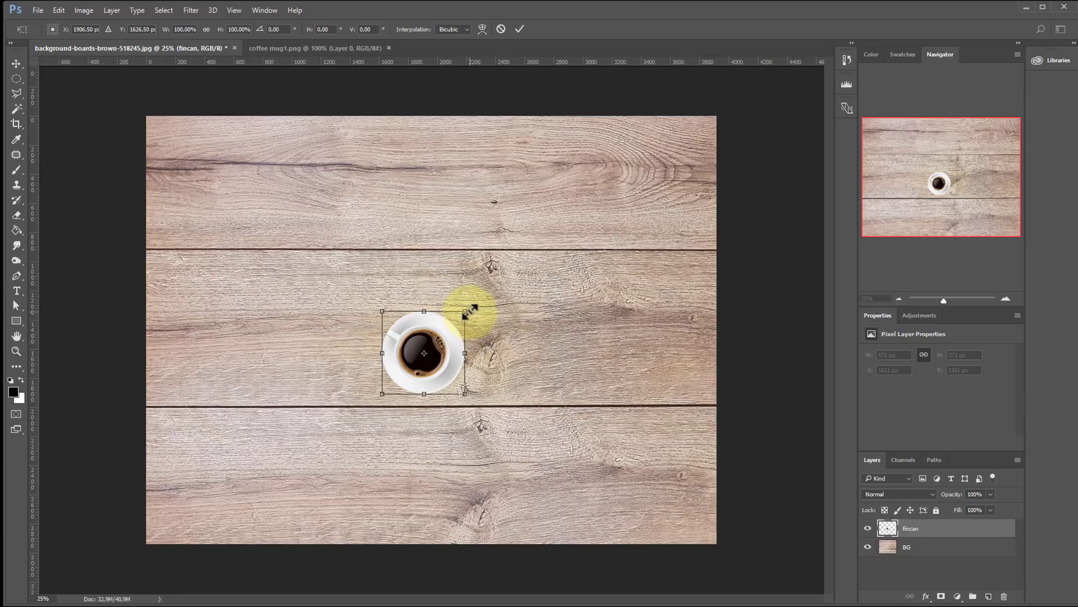
pyautogui.moveTo(470, 312)
pyautogui.mouseDown()
pyautogui.moveTo(542, 218)
pyautogui.moveTo(504, 257)
pyautogui.mouseUp()
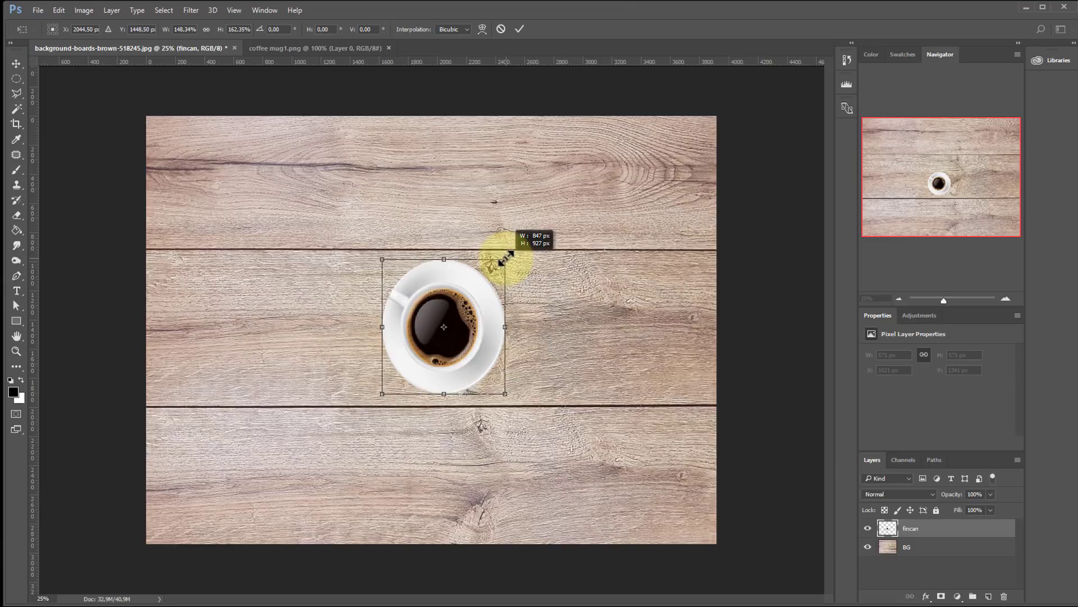
pyautogui.moveTo(504, 257); pyautogui.dragTo(525, 241)
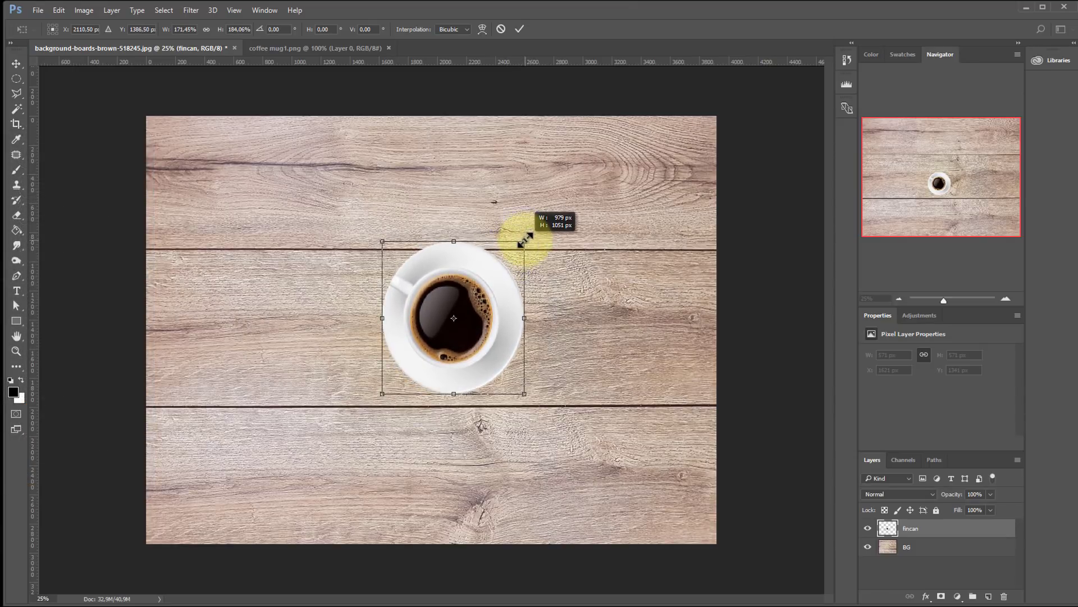
pyautogui.moveTo(525, 241)
pyautogui.mouseDown()
pyautogui.moveTo(556, 227)
pyautogui.moveTo(473, 287)
pyautogui.moveTo(750, 108)
pyautogui.moveTo(728, 156)
pyautogui.moveTo(741, 129)
pyautogui.mouseUp()
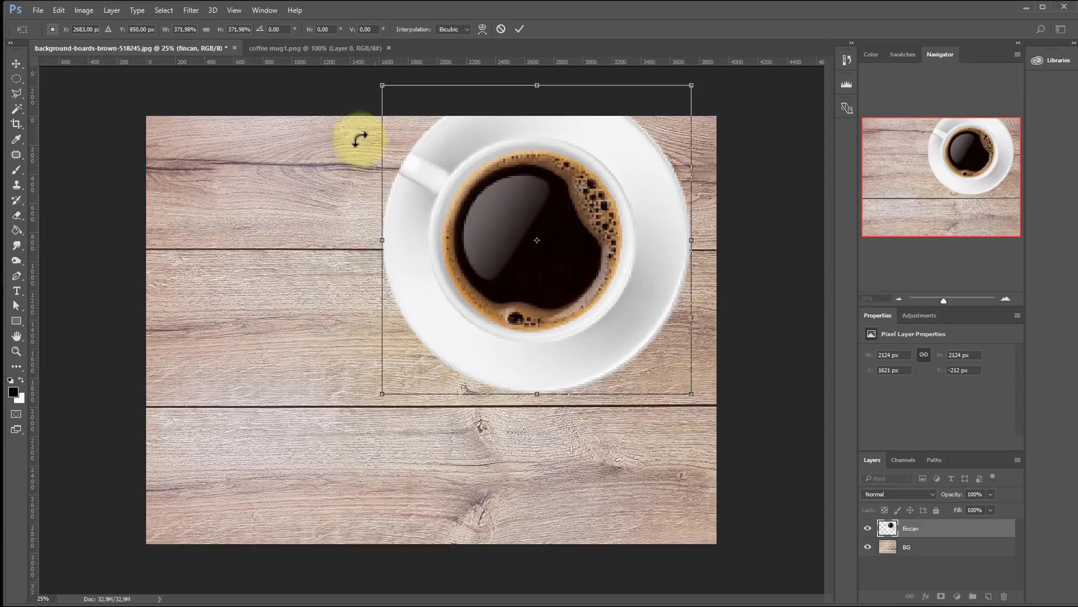
# Step: Try rotating, moving and stretching the cup, then cancel, restoring it to 571 × 571 px
pyautogui.moveTo(278, 134)
pyautogui.mouseDown()
pyautogui.moveTo(281, 211)
pyautogui.moveTo(294, 217)
pyautogui.mouseUp()
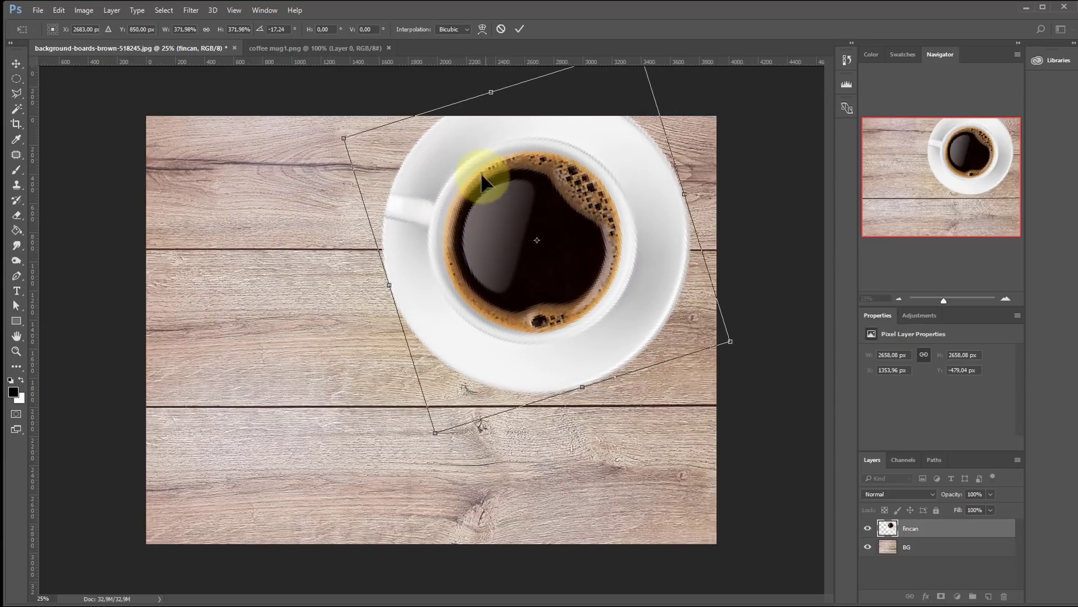
pyautogui.moveTo(481, 173)
pyautogui.mouseDown()
pyautogui.moveTo(417, 174)
pyautogui.moveTo(458, 248)
pyautogui.mouseUp()
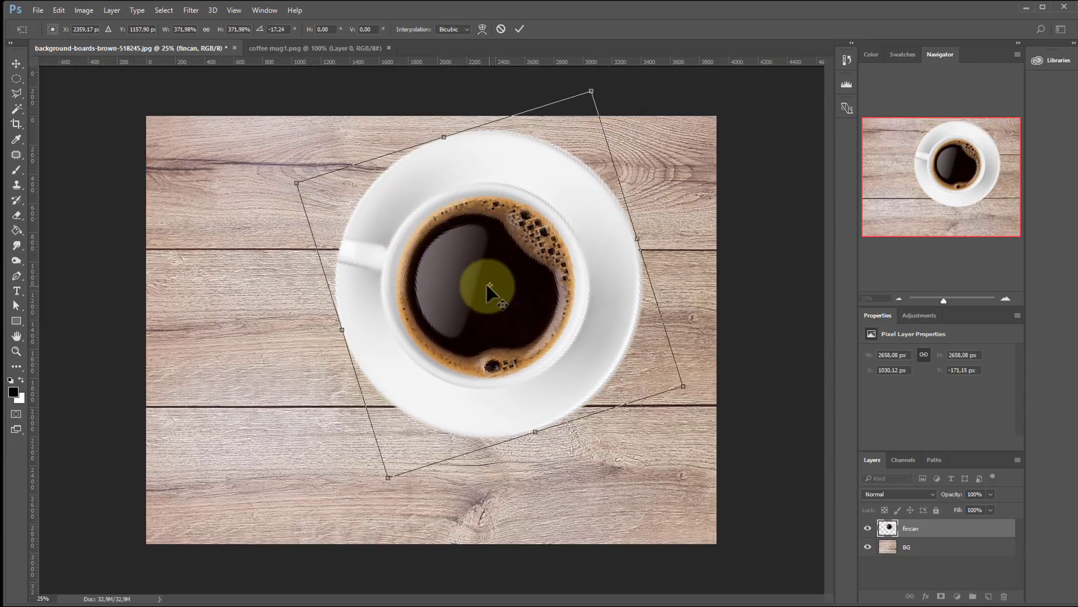
pyautogui.moveTo(489, 289); pyautogui.dragTo(346, 241)
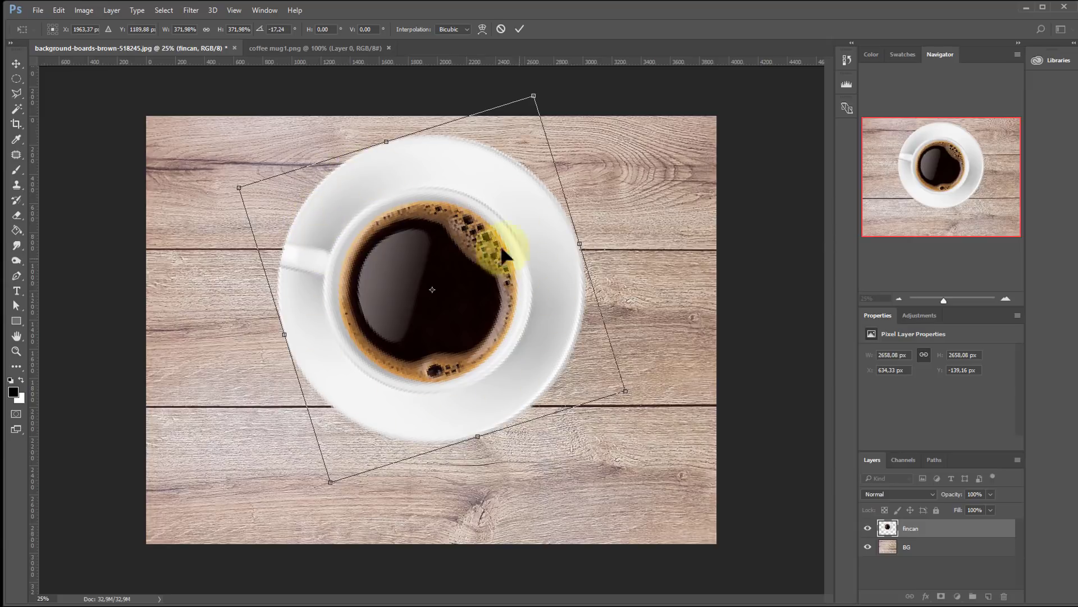
pyautogui.moveTo(489, 252); pyautogui.dragTo(428, 259)
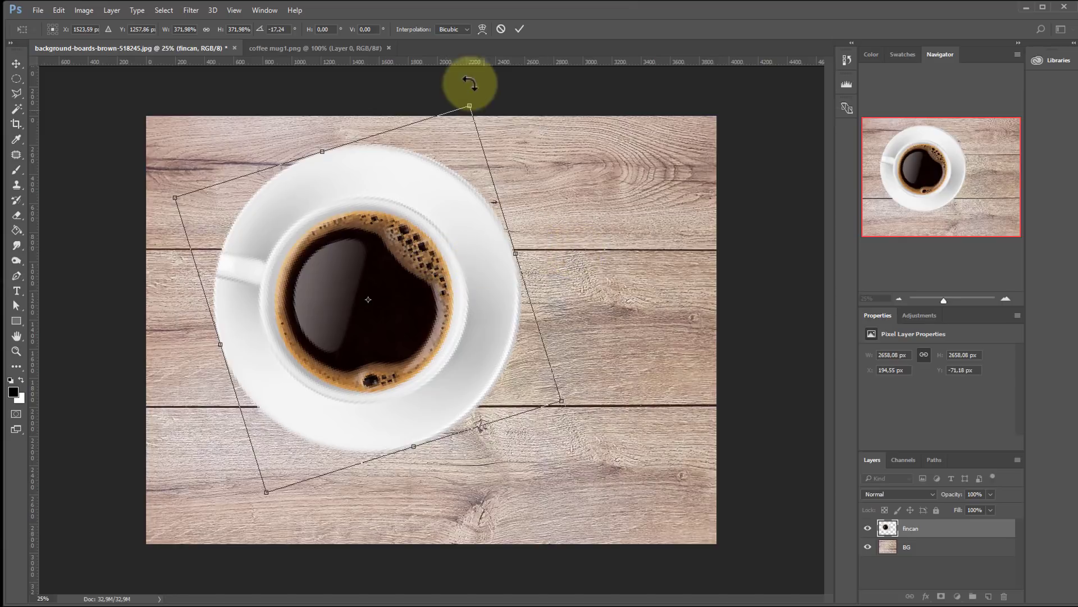
pyautogui.moveTo(471, 104); pyautogui.dragTo(492, 114)
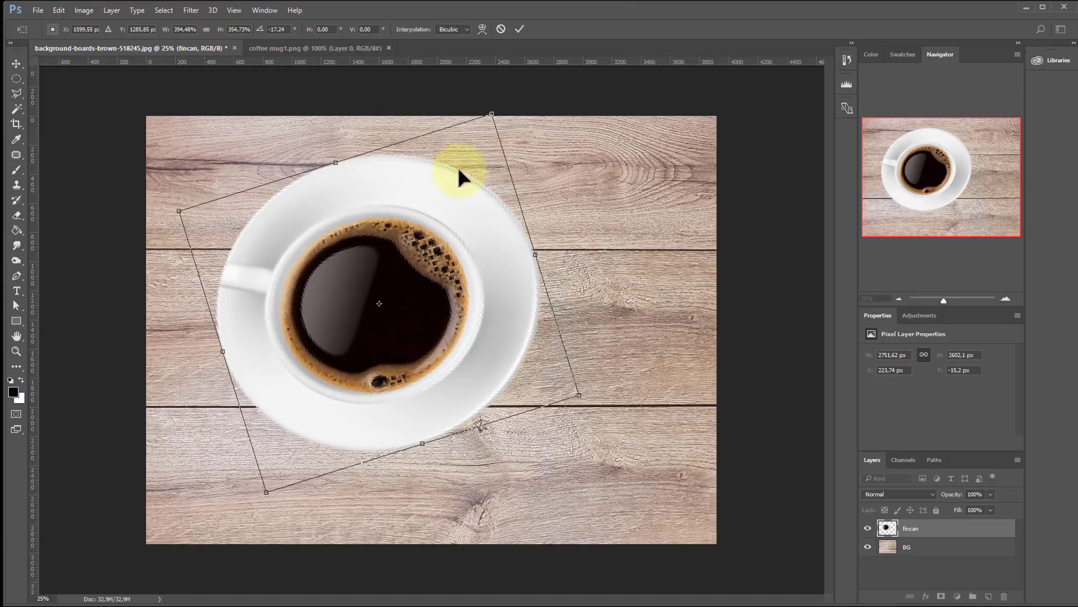
pyautogui.moveTo(492, 113); pyautogui.dragTo(621, 145)
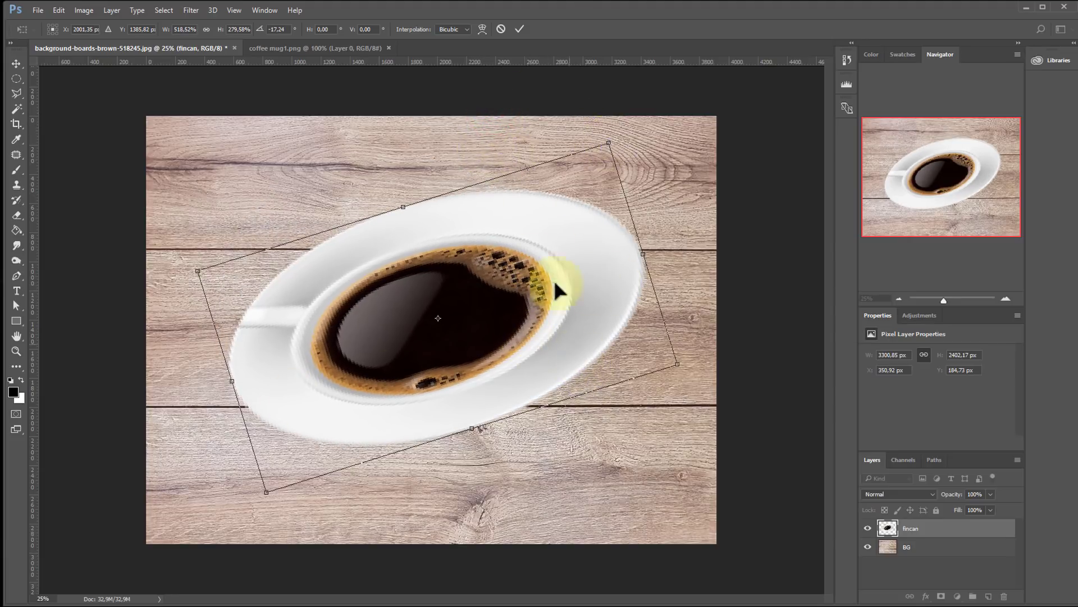
pyautogui.click(500, 28)
pyautogui.press('c')
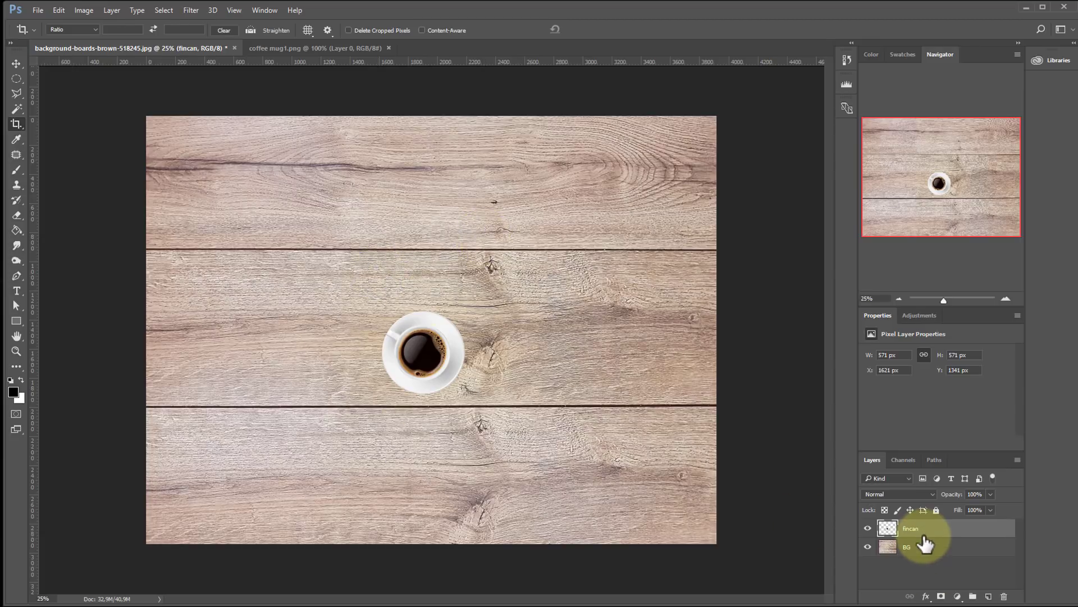
# Step: Scale the cup proportionally to 386.74%, reposition it on the planks and rotate it 12.61°
pyautogui.hotkey('ctrl', 't')
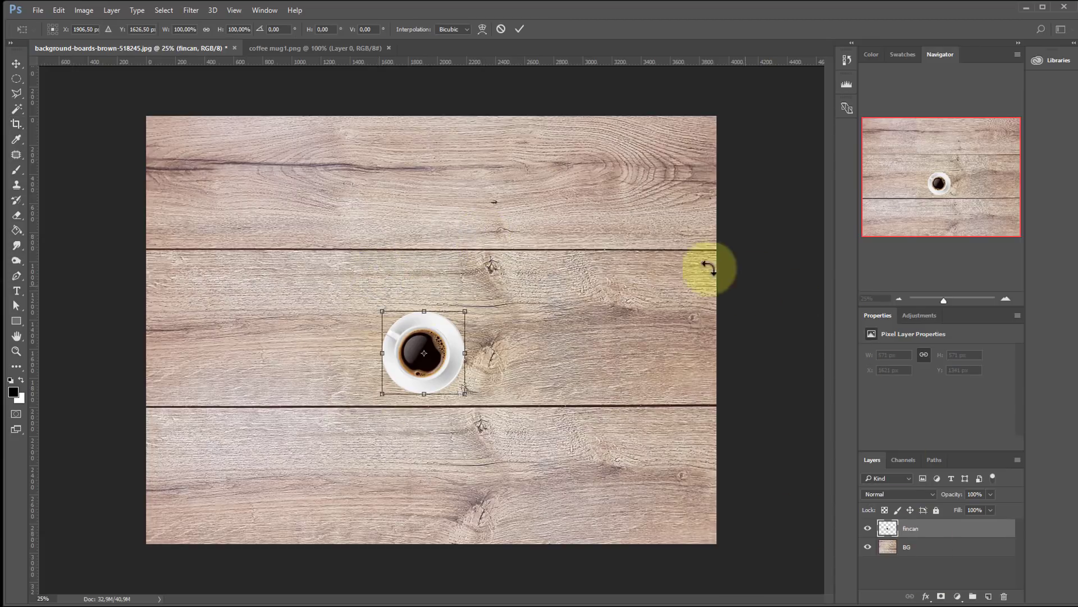
pyautogui.click(208, 29)
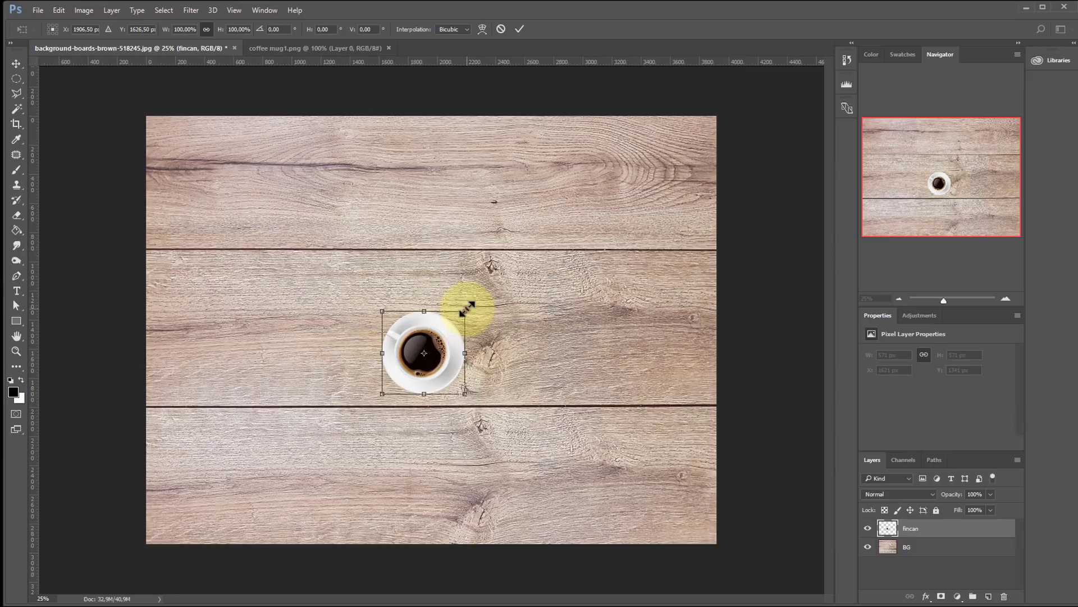
pyautogui.moveTo(465, 310)
pyautogui.mouseDown()
pyautogui.moveTo(622, 194)
pyautogui.moveTo(787, 121)
pyautogui.mouseUp()
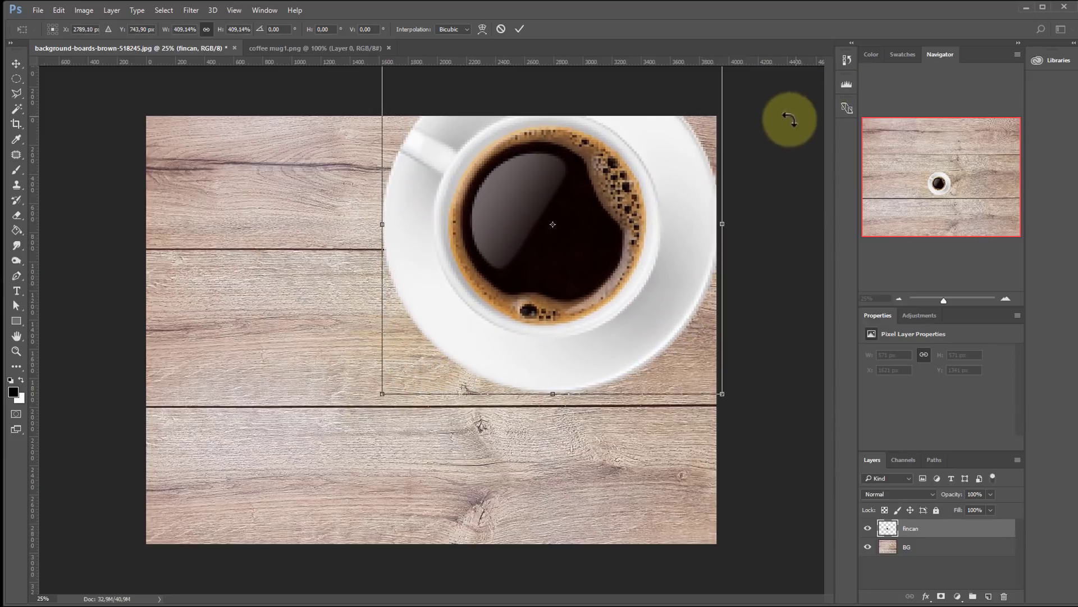
pyautogui.moveTo(672, 249)
pyautogui.mouseDown()
pyautogui.moveTo(542, 334)
pyautogui.moveTo(553, 351)
pyautogui.mouseUp()
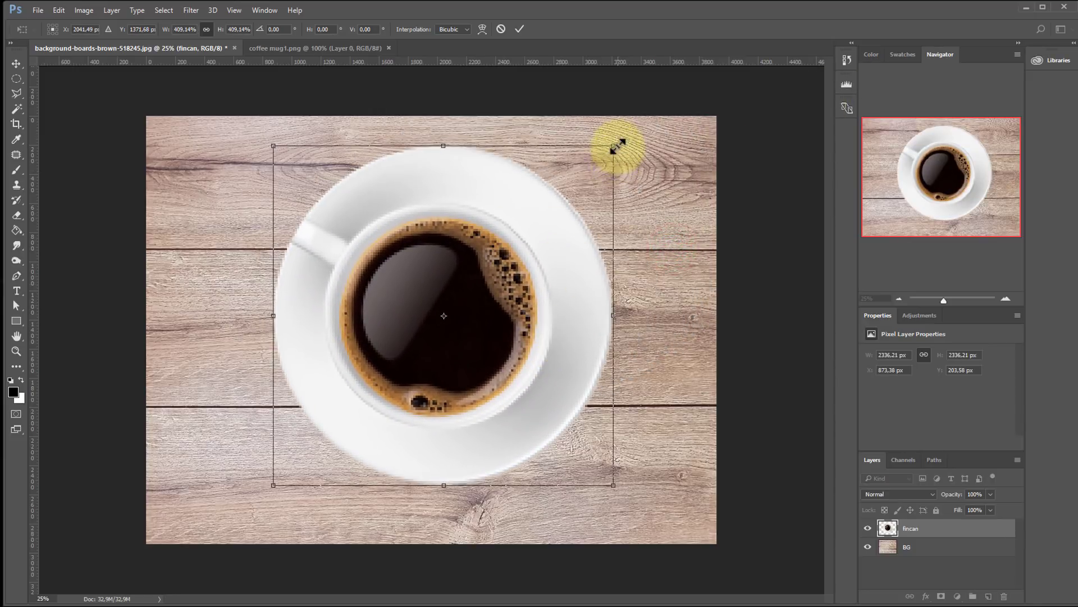
pyautogui.moveTo(617, 145); pyautogui.dragTo(602, 163)
pyautogui.moveTo(542, 304); pyautogui.dragTo(553, 302)
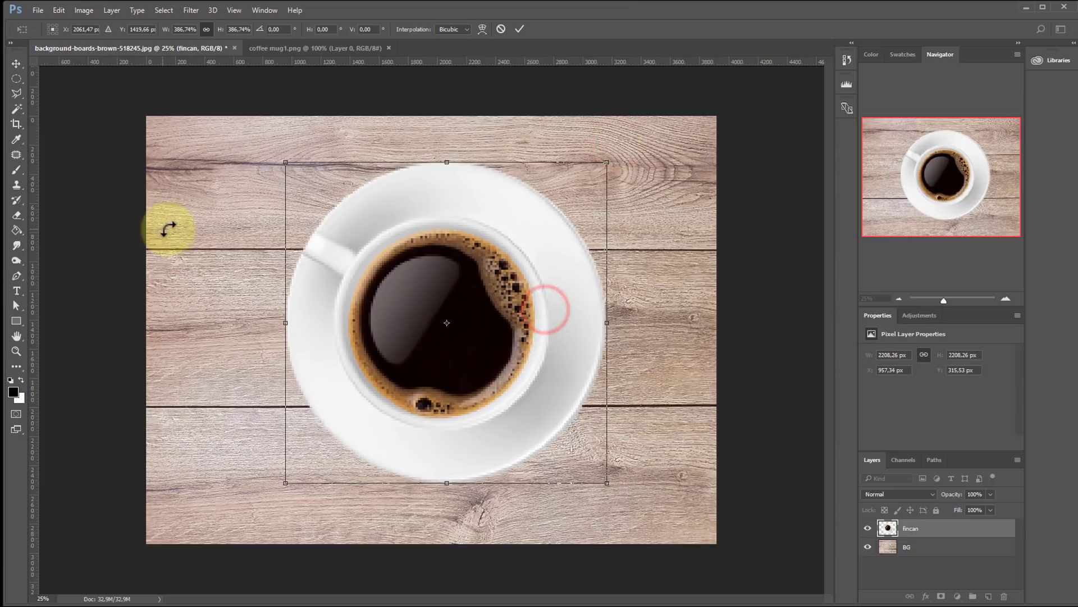
pyautogui.moveTo(261, 30)
pyautogui.mouseDown()
pyautogui.moveTo(588, 44)
pyautogui.moveTo(312, 45)
pyautogui.mouseUp()
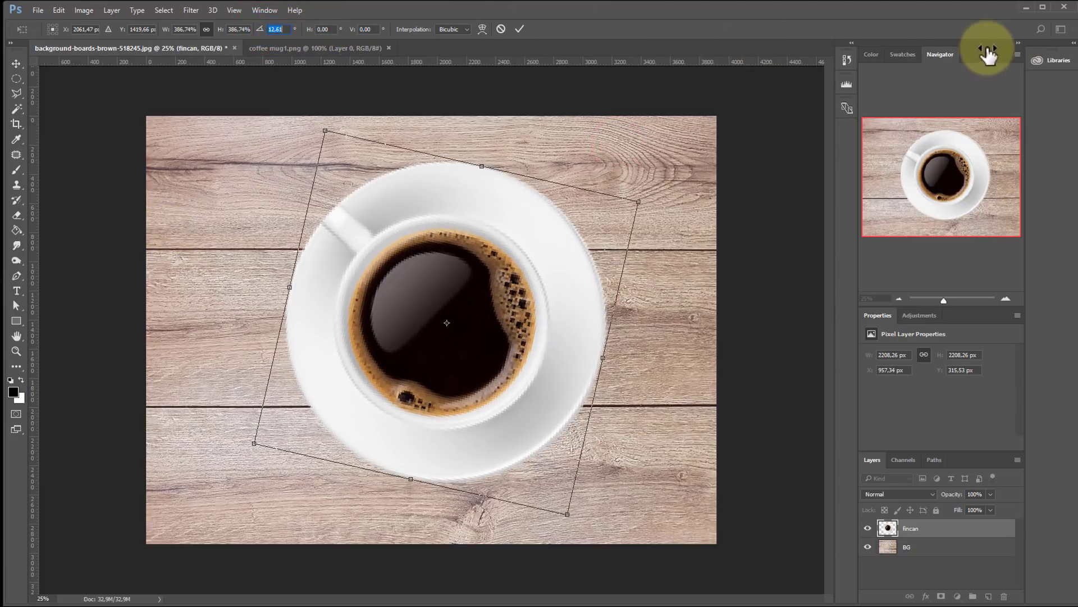
# Step: Try rotation angles 45° and 5°, then set the cup's rotation back to 0°
pyautogui.click(278, 29)
pyautogui.write('45')
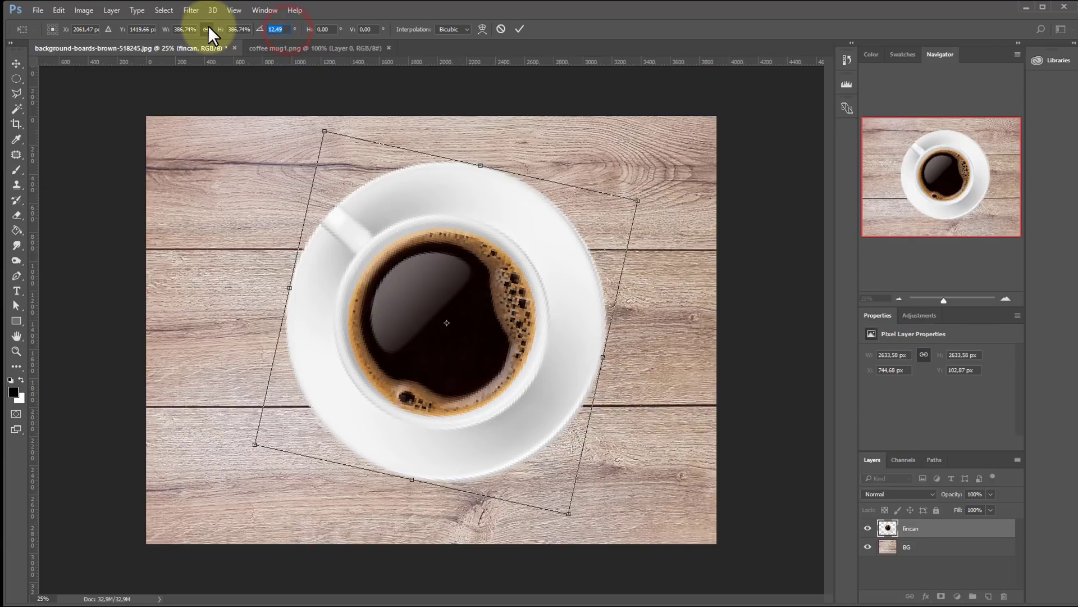
pyautogui.click(284, 29)
pyautogui.write('0')
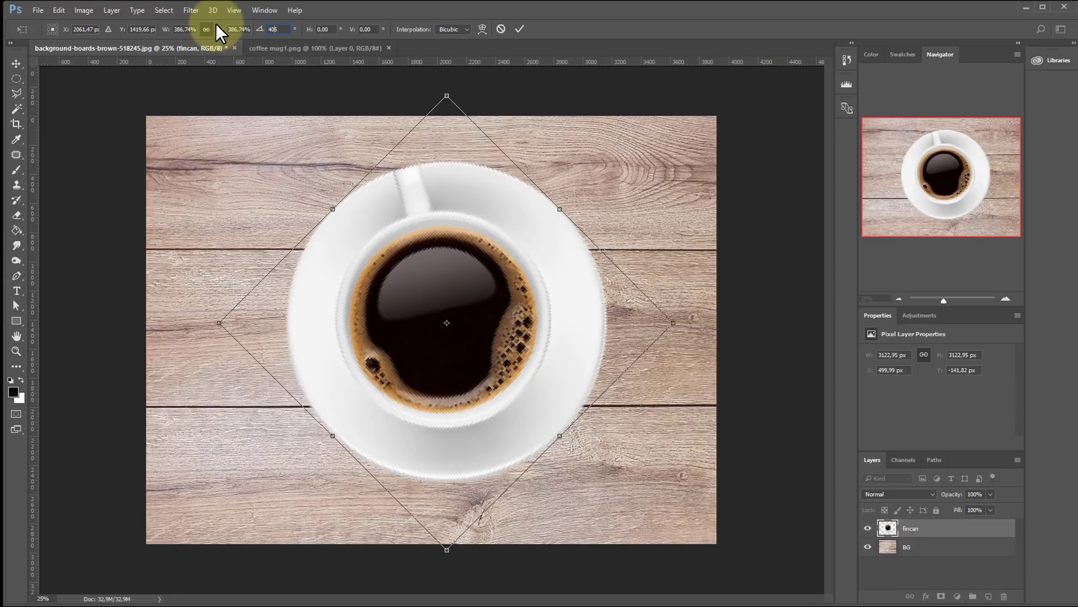
pyautogui.press('BackSpace')
pyautogui.press('BackSpace')
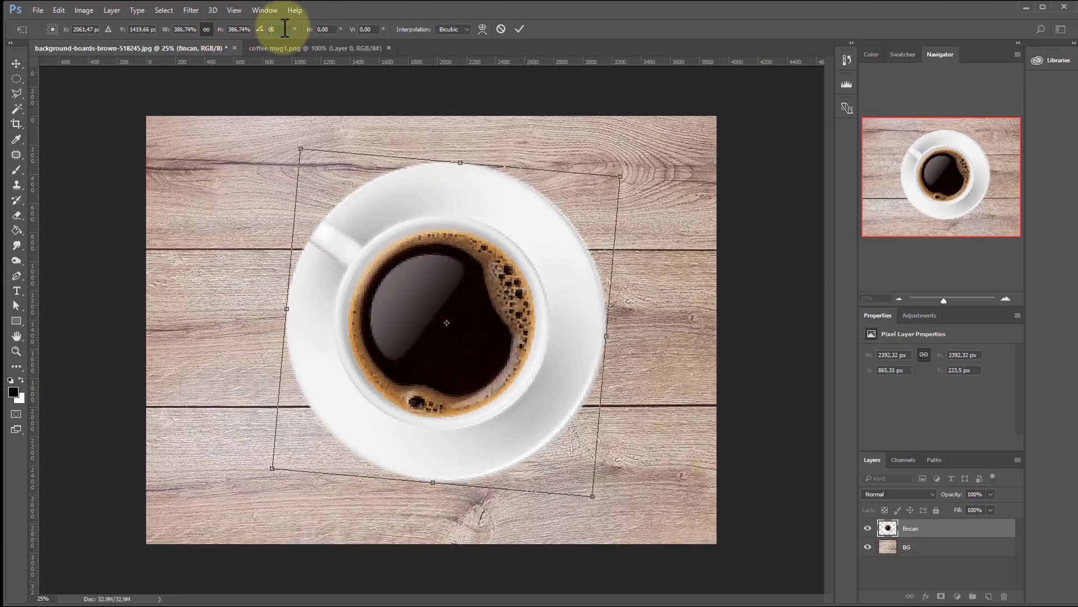
pyautogui.click(283, 29)
pyautogui.write('0')
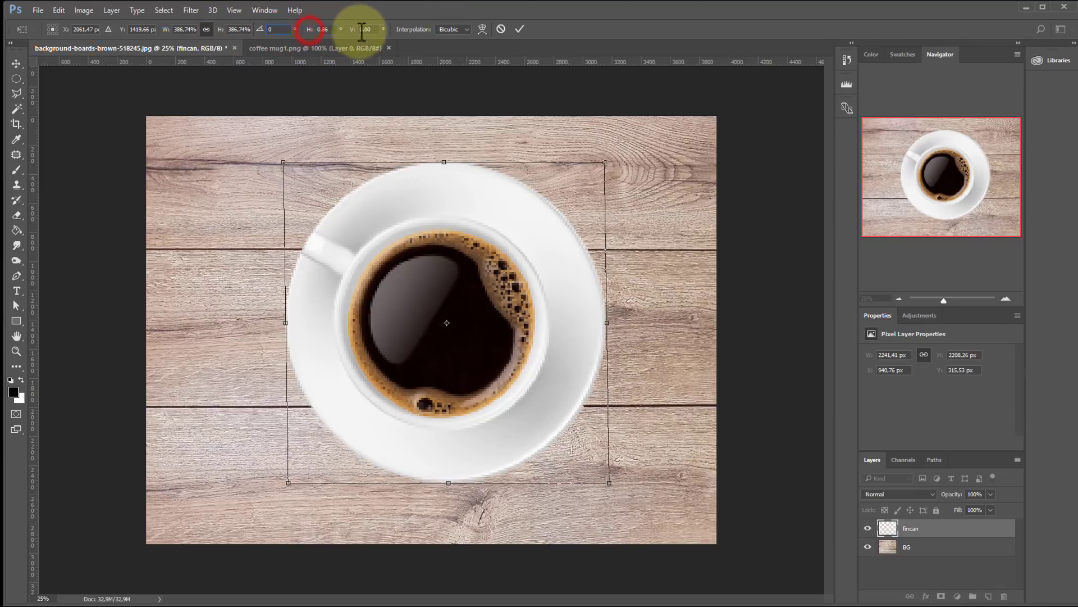
# Step: Test a horizontal skew, reset it to 0, and shift the cup right to X 227.47 px
pyautogui.moveTo(313, 31); pyautogui.dragTo(444, 36)
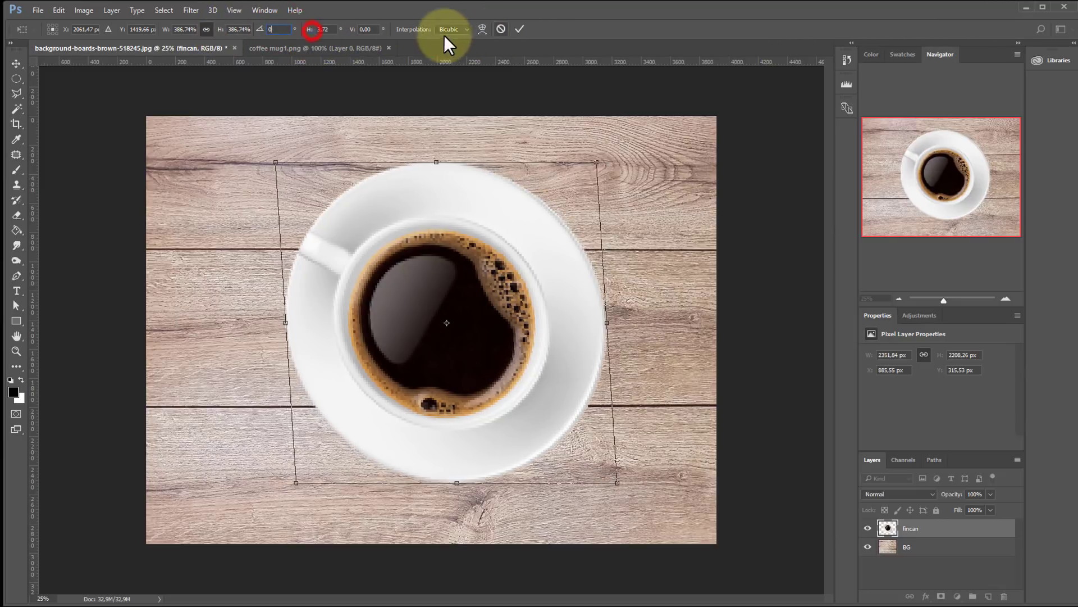
pyautogui.click(310, 30)
pyautogui.moveTo(311, 34); pyautogui.dragTo(392, 39)
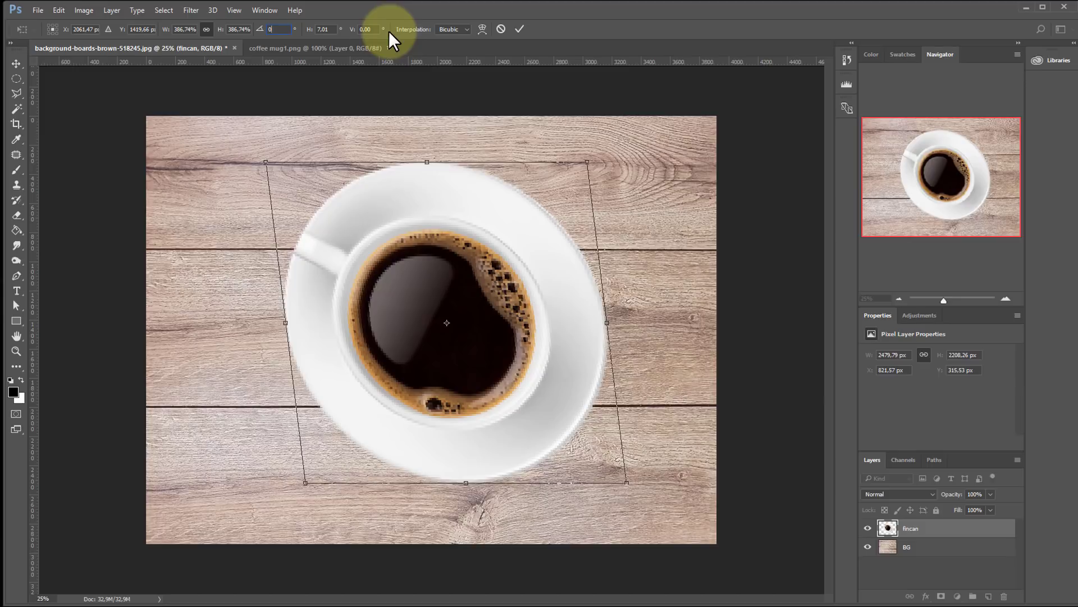
pyautogui.click(325, 29)
pyautogui.write('0')
pyautogui.press('Return')
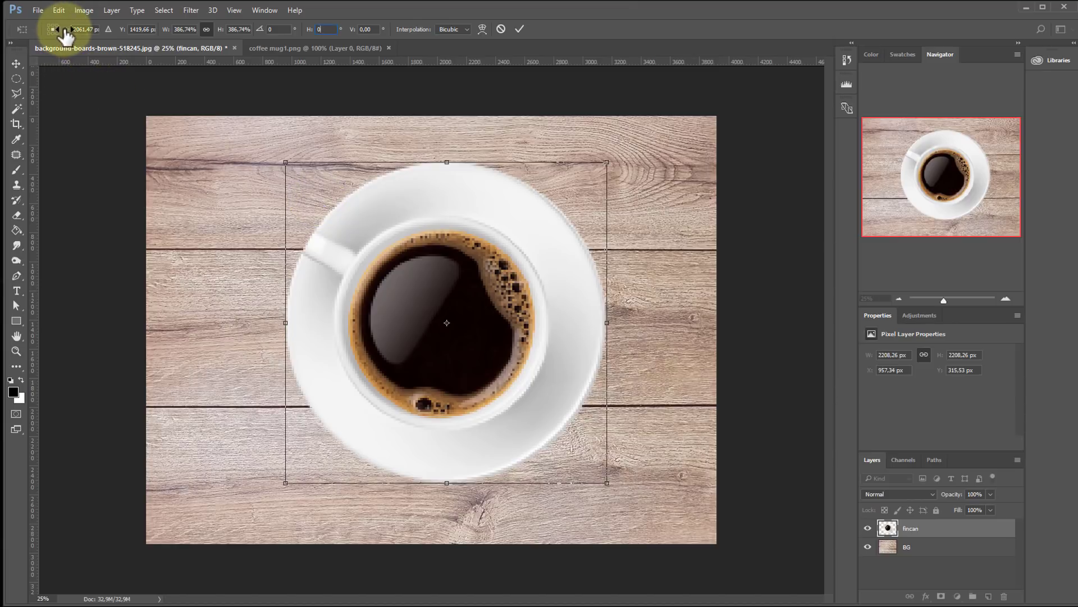
pyautogui.moveTo(59, 31)
pyautogui.mouseDown()
pyautogui.moveTo(91, 32)
pyautogui.moveTo(55, 36)
pyautogui.mouseUp()
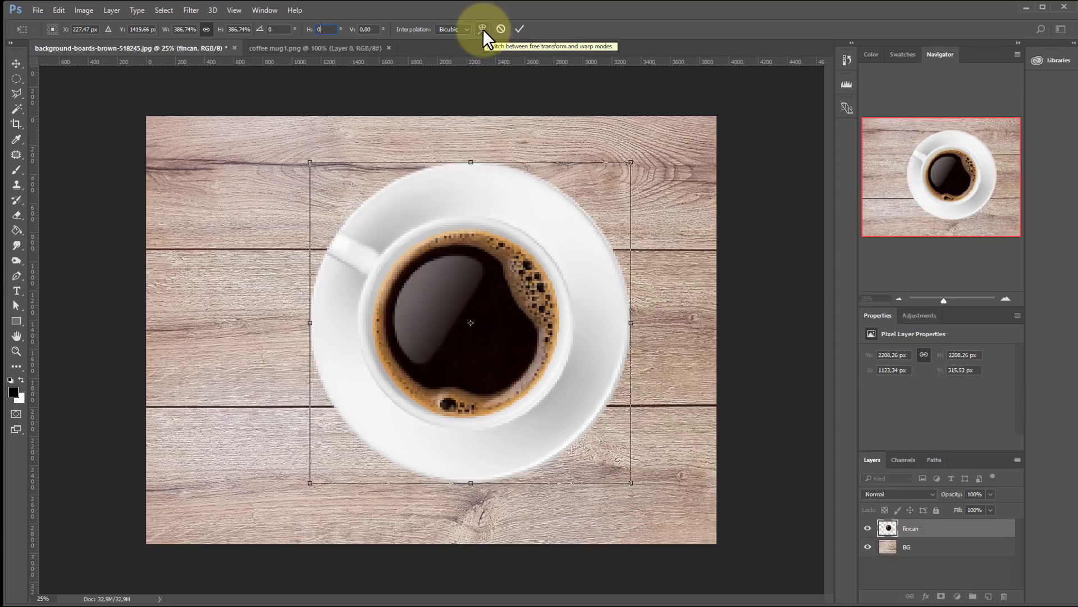
# Step: Switch the transform to Warp and pull mesh points to stretch the cup's right side and reshape its top
pyautogui.click(482, 30)
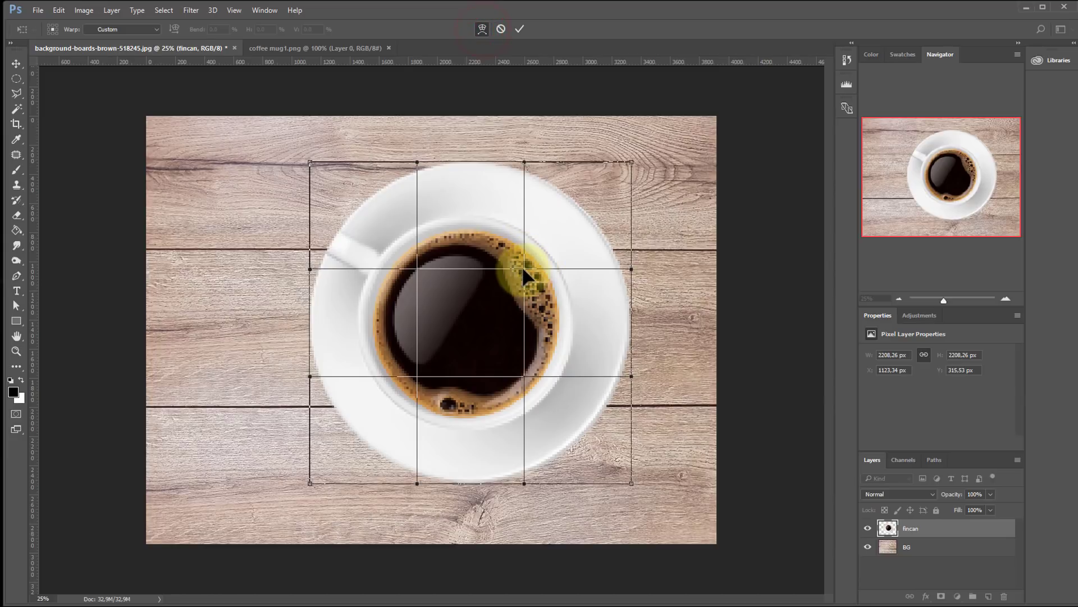
pyautogui.moveTo(522, 269); pyautogui.dragTo(562, 307)
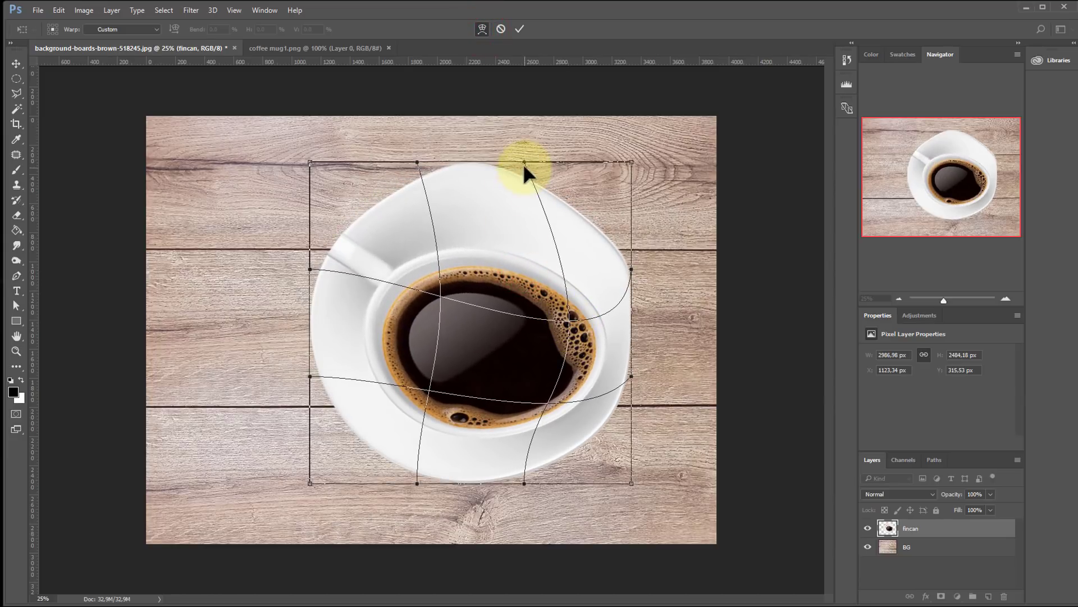
pyautogui.moveTo(524, 162)
pyautogui.mouseDown()
pyautogui.moveTo(542, 142)
pyautogui.moveTo(448, 128)
pyautogui.mouseUp()
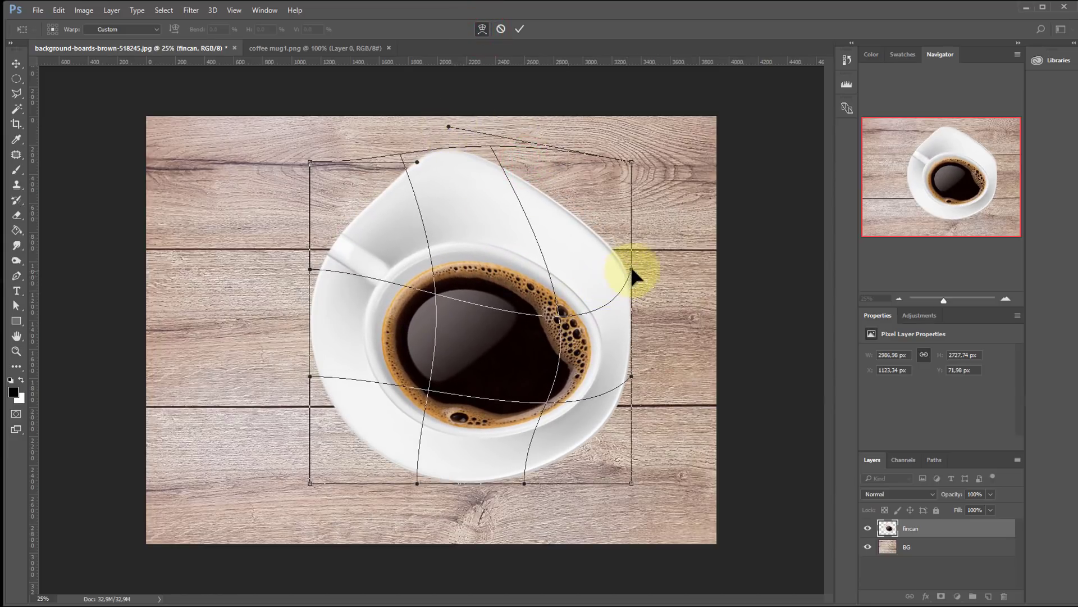
pyautogui.moveTo(632, 274); pyautogui.dragTo(650, 226)
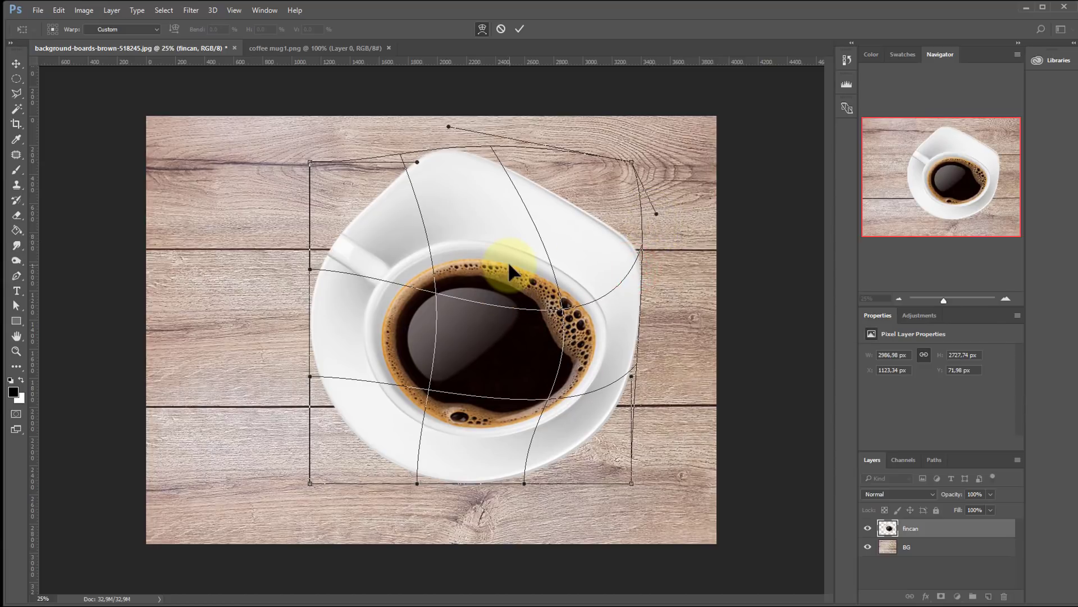
pyautogui.moveTo(481, 397); pyautogui.dragTo(447, 377)
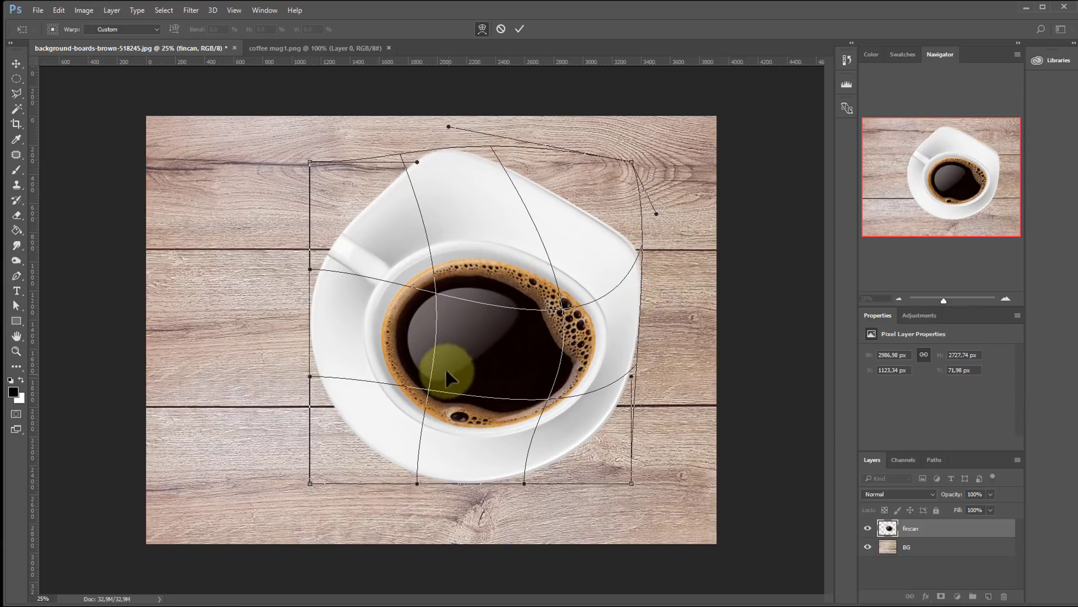
pyautogui.moveTo(435, 295); pyautogui.dragTo(448, 324)
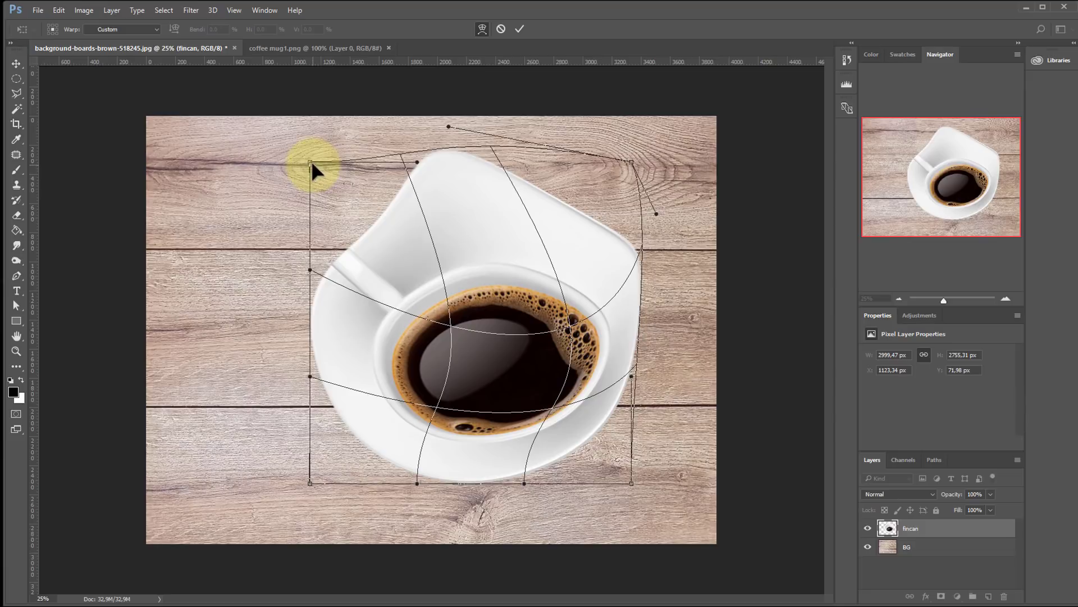
pyautogui.moveTo(311, 163); pyautogui.dragTo(299, 151)
pyautogui.moveTo(416, 162); pyautogui.dragTo(394, 147)
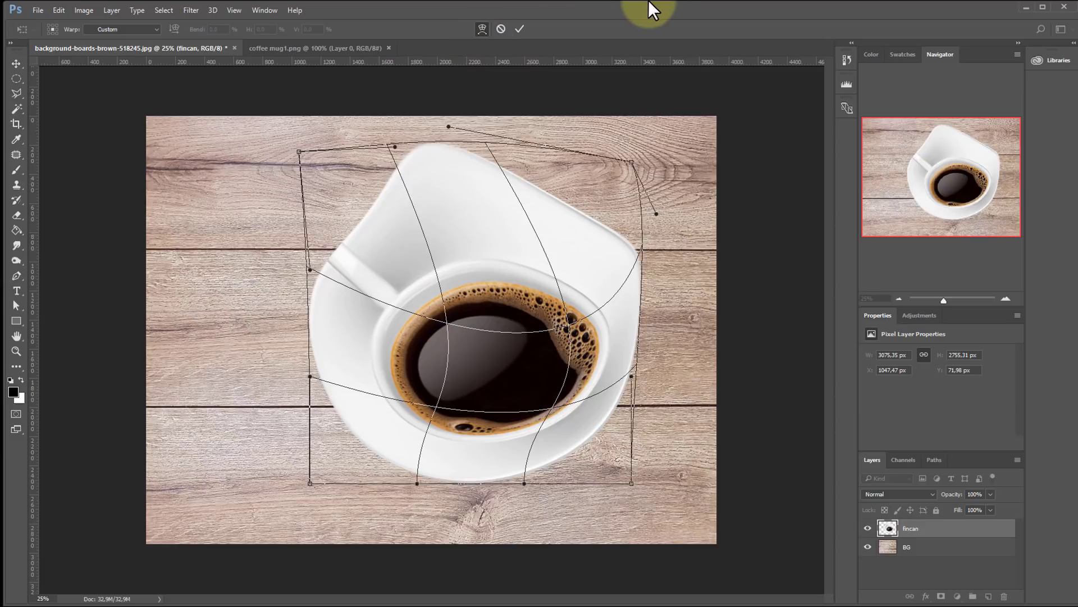
# Step: Cancel the warp, scale the cup up to 2039 × 2039 px, and view at 100%
pyautogui.press('c')
pyautogui.click(501, 28)
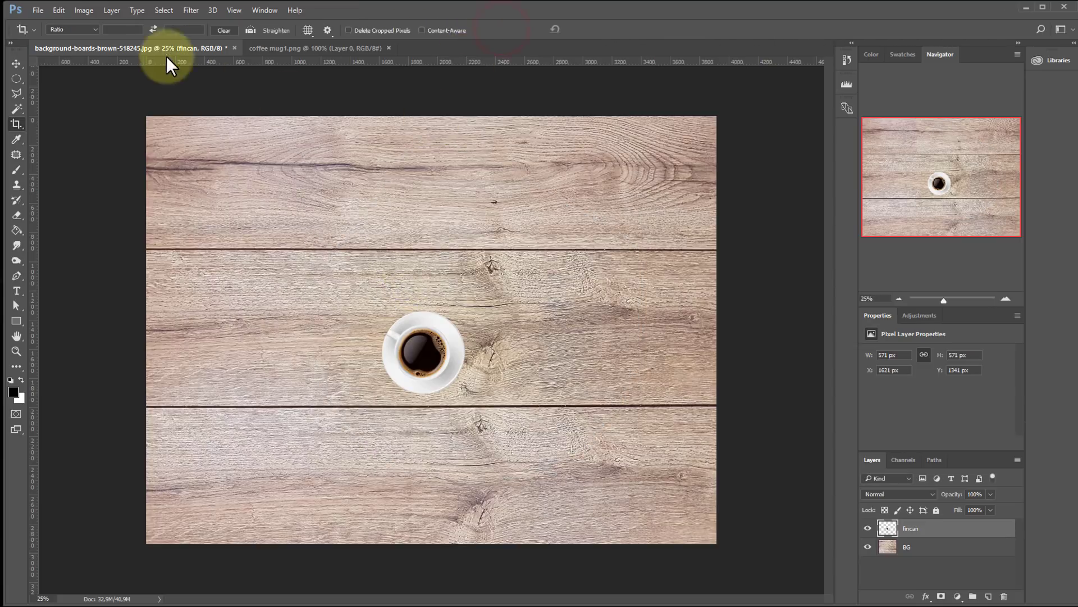
pyautogui.hotkey('ctrl', 't')
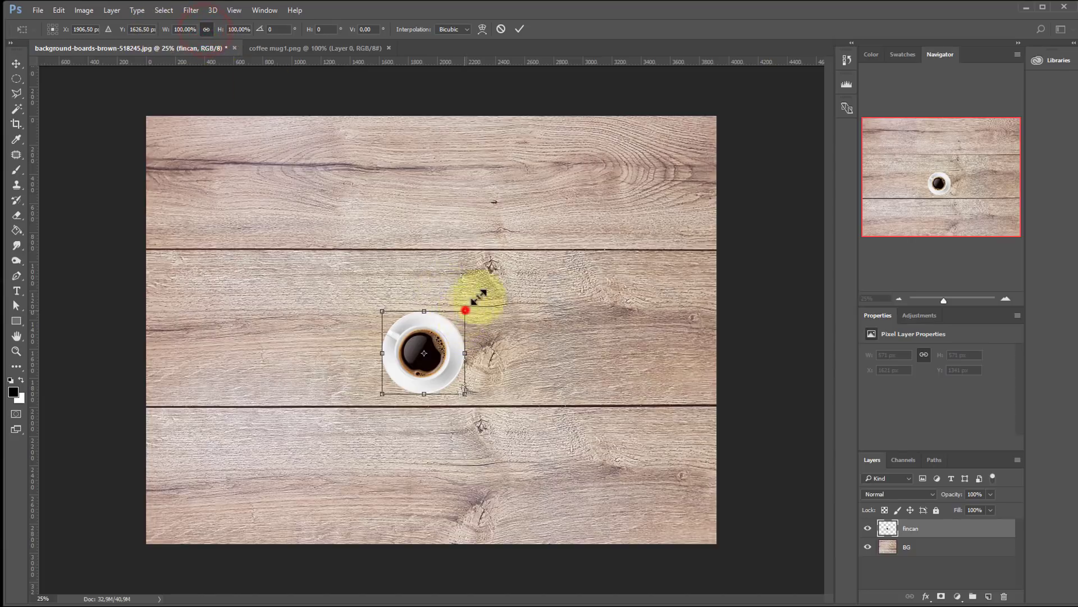
pyautogui.moveTo(465, 310)
pyautogui.mouseDown()
pyautogui.moveTo(692, 147)
pyautogui.moveTo(611, 248)
pyautogui.mouseUp()
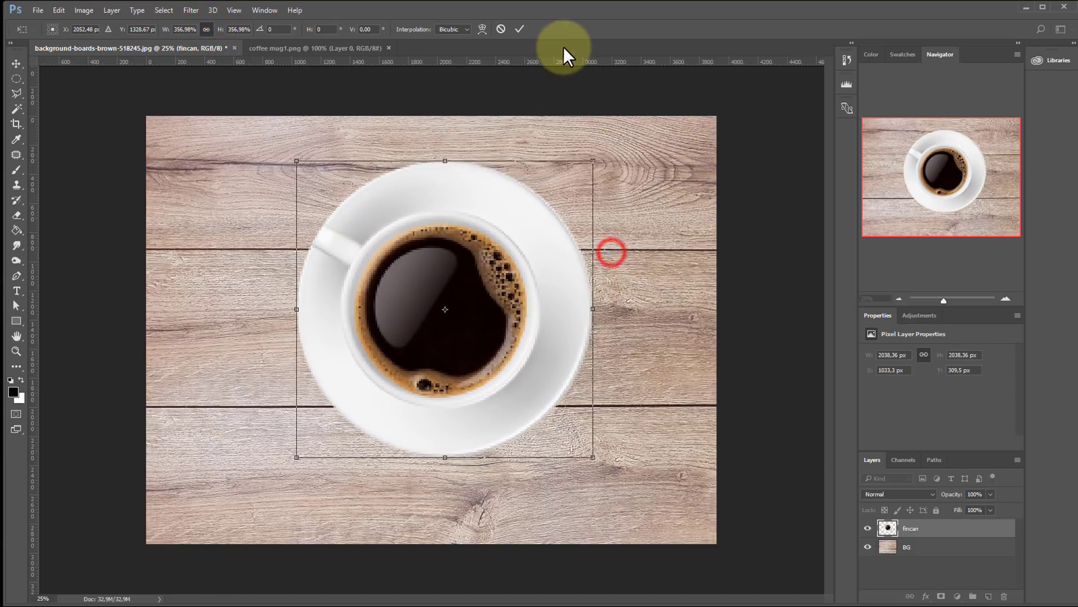
pyautogui.click(519, 29)
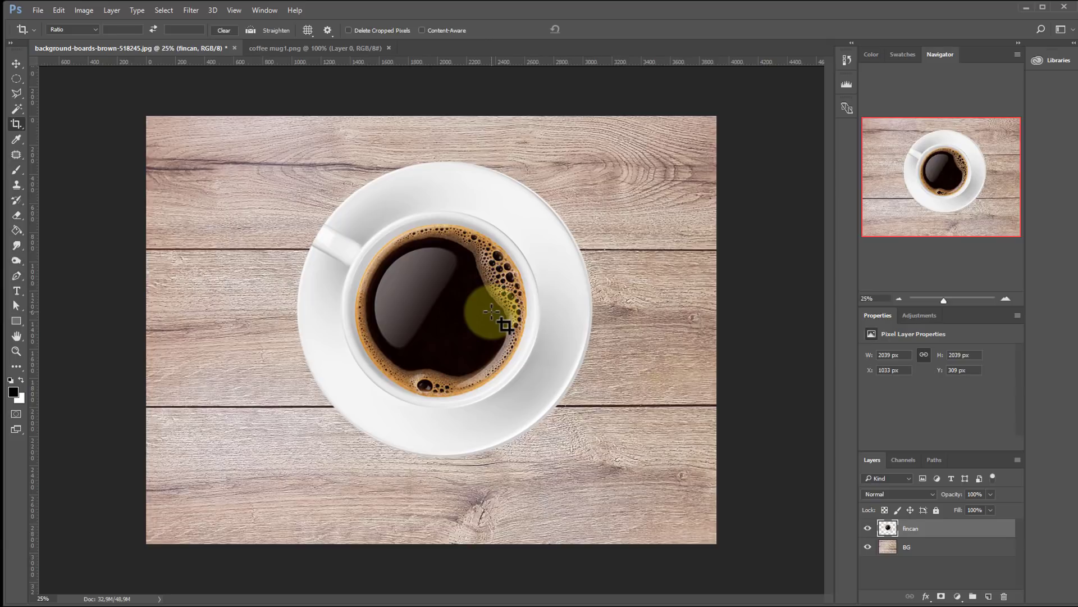
pyautogui.hotkey('ctrl', '1')
pyautogui.moveTo(171, 296)
pyautogui.mouseDown()
pyautogui.moveTo(340, 308)
pyautogui.moveTo(382, 283)
pyautogui.mouseUp()
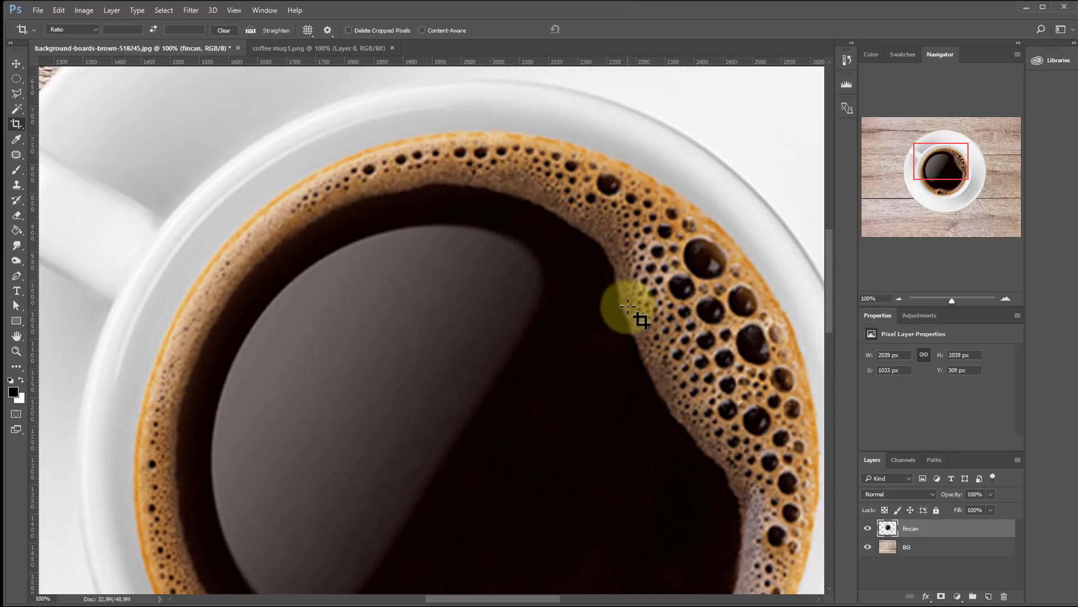
pyautogui.scroll(-5, 491, 302)
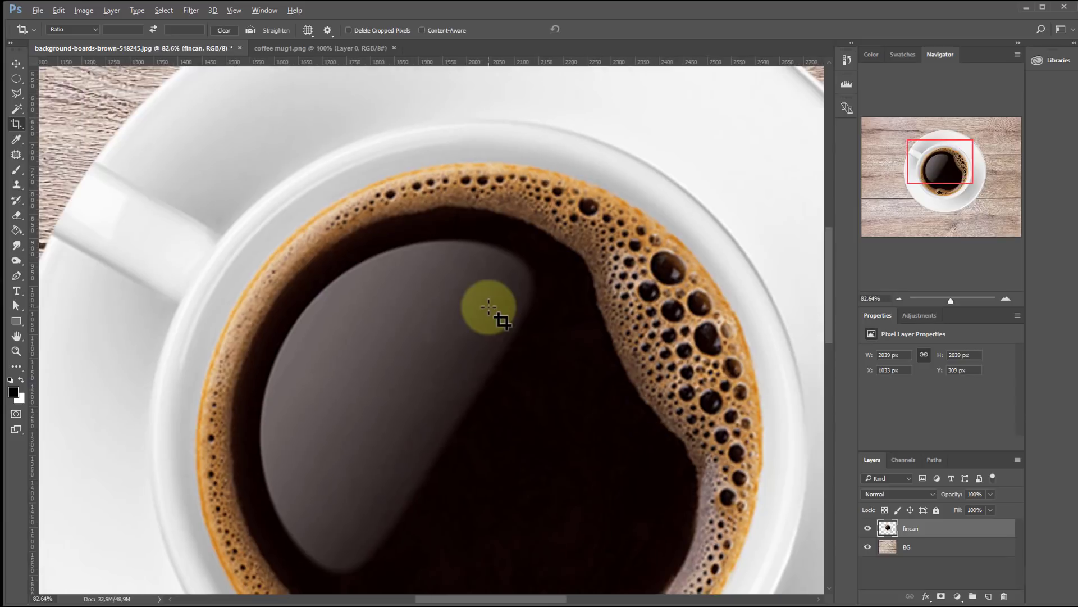
pyautogui.scroll(-2, 490, 301)
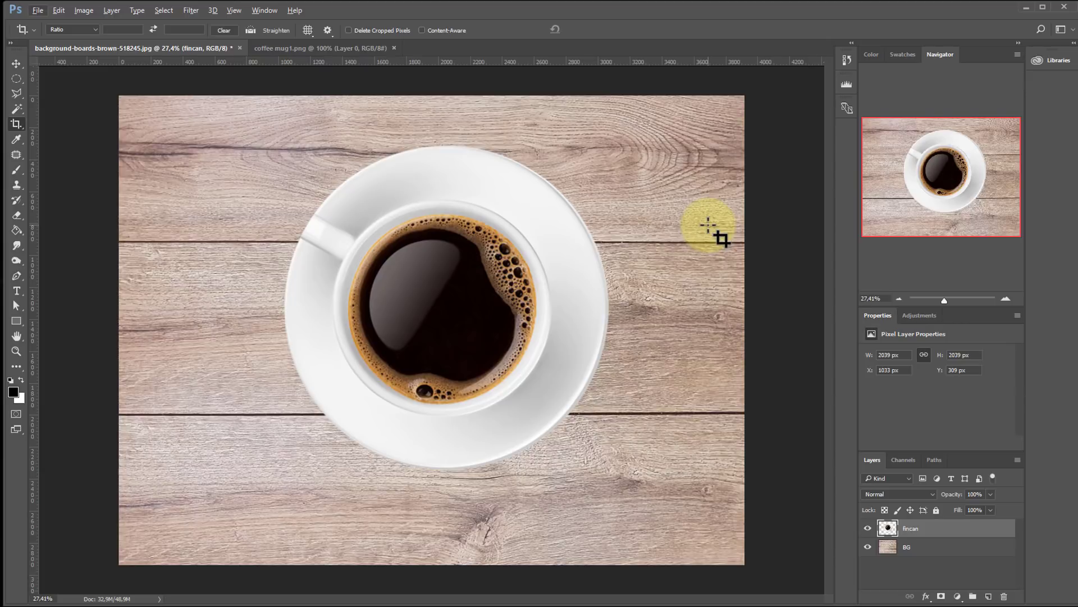
pyautogui.click(955, 528)
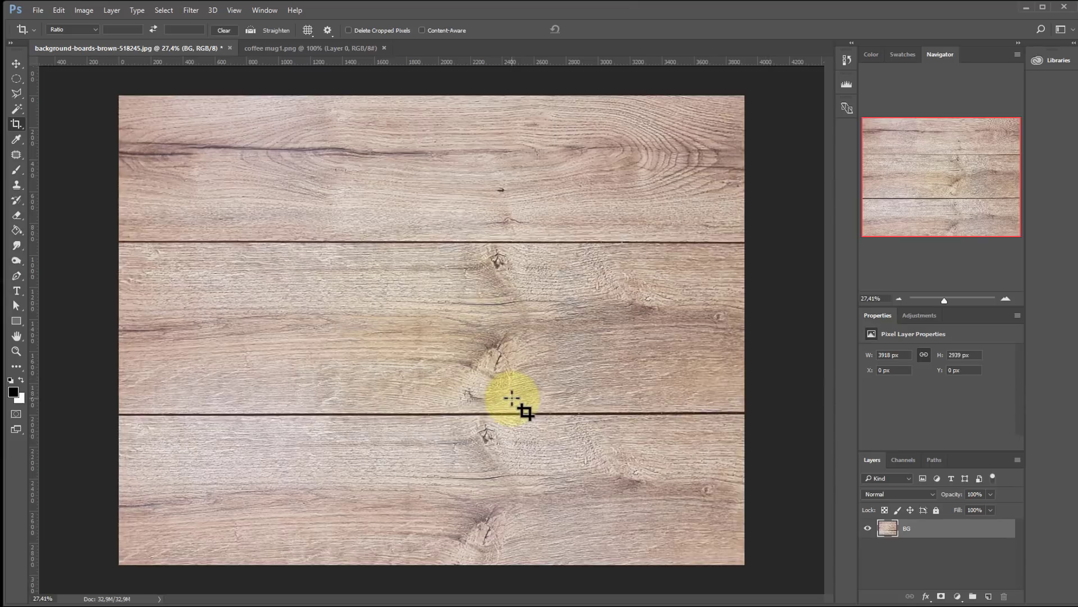
# Step: Shrink the BG wood layer around its centre to 1018 × 764 px and commit it
pyautogui.hotkey('ctrl', 't')
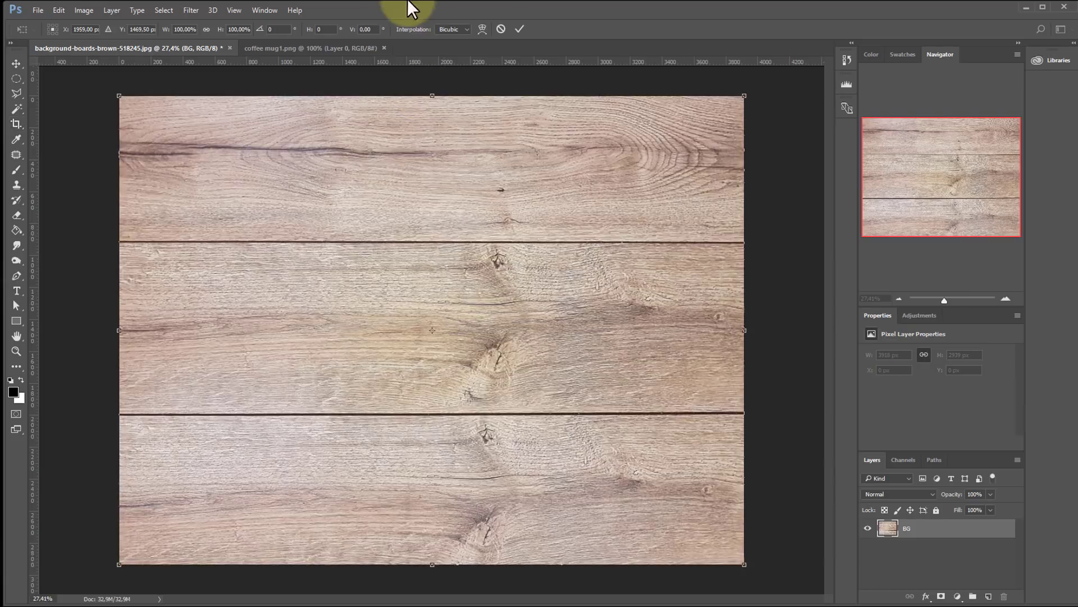
pyautogui.moveTo(745, 100); pyautogui.dragTo(544, 237)
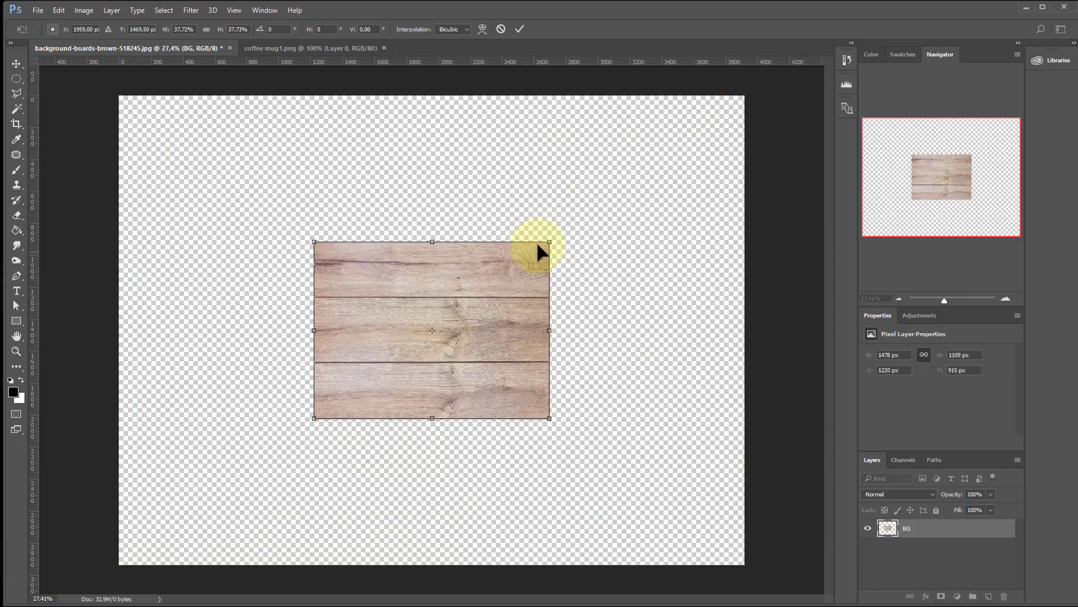
pyautogui.hotkey('ctrl', 'z')
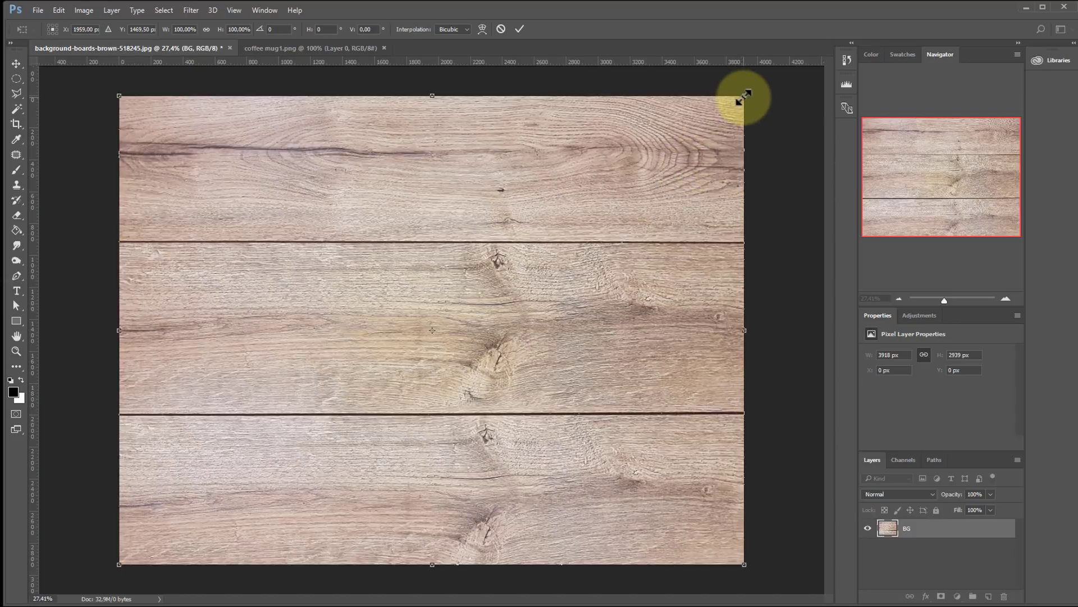
pyautogui.moveTo(744, 97)
pyautogui.mouseDown()
pyautogui.moveTo(353, 339)
pyautogui.moveTo(510, 284)
pyautogui.moveTo(585, 229)
pyautogui.moveTo(534, 253)
pyautogui.moveTo(513, 284)
pyautogui.moveTo(670, 144)
pyautogui.moveTo(561, 234)
pyautogui.moveTo(505, 258)
pyautogui.mouseUp()
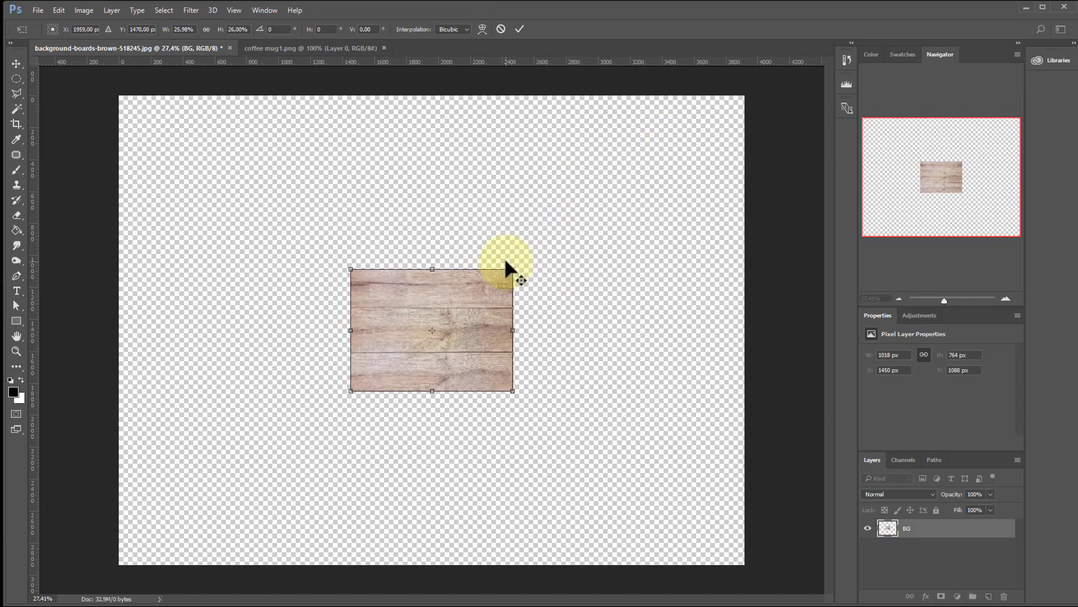
pyautogui.press('Return')
pyautogui.press('c')
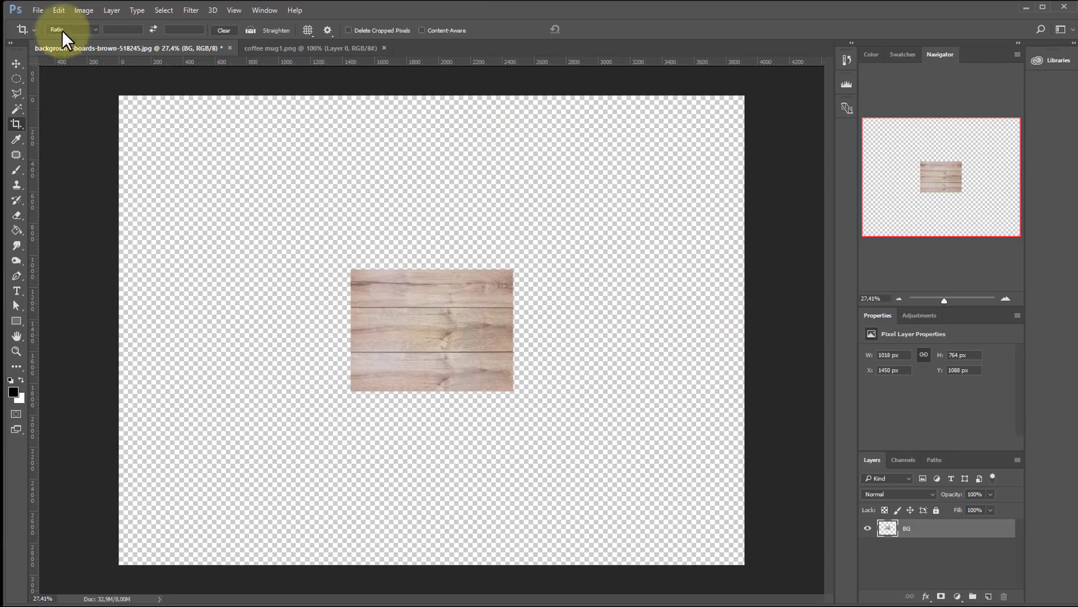
# Step: Trim the transparent pixels, then undo back to the full 3918 × 2939 px wood image
pyautogui.click(85, 11)
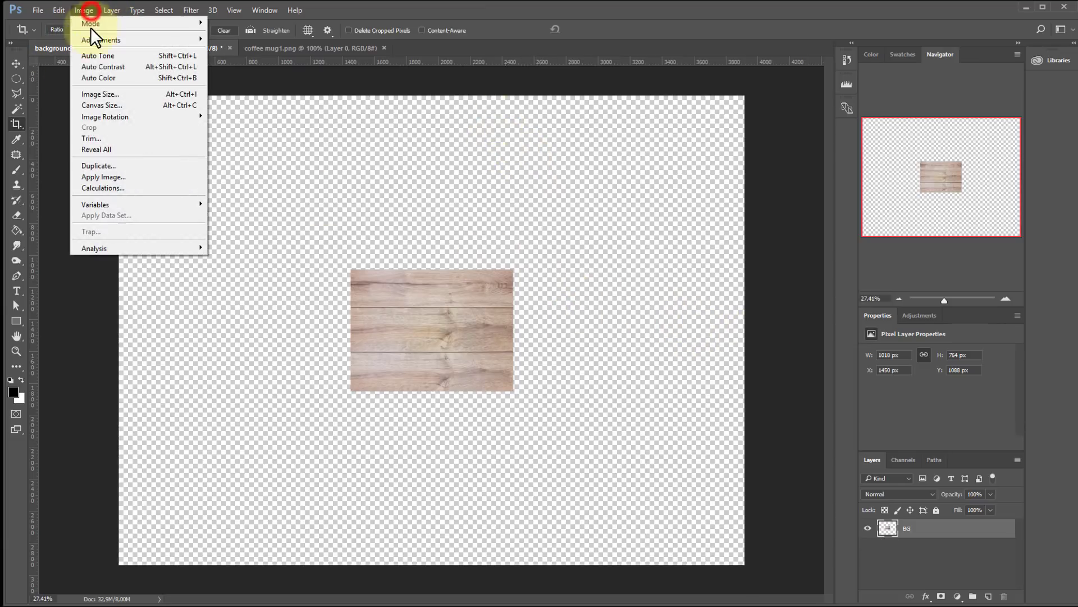
pyautogui.click(96, 137)
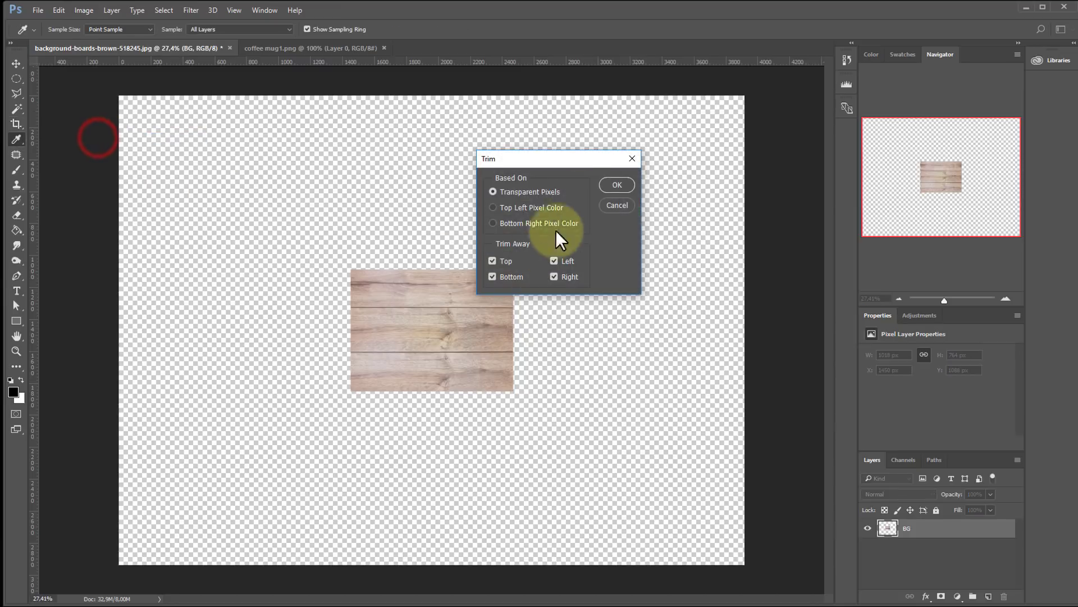
pyautogui.click(615, 187)
pyautogui.press('c')
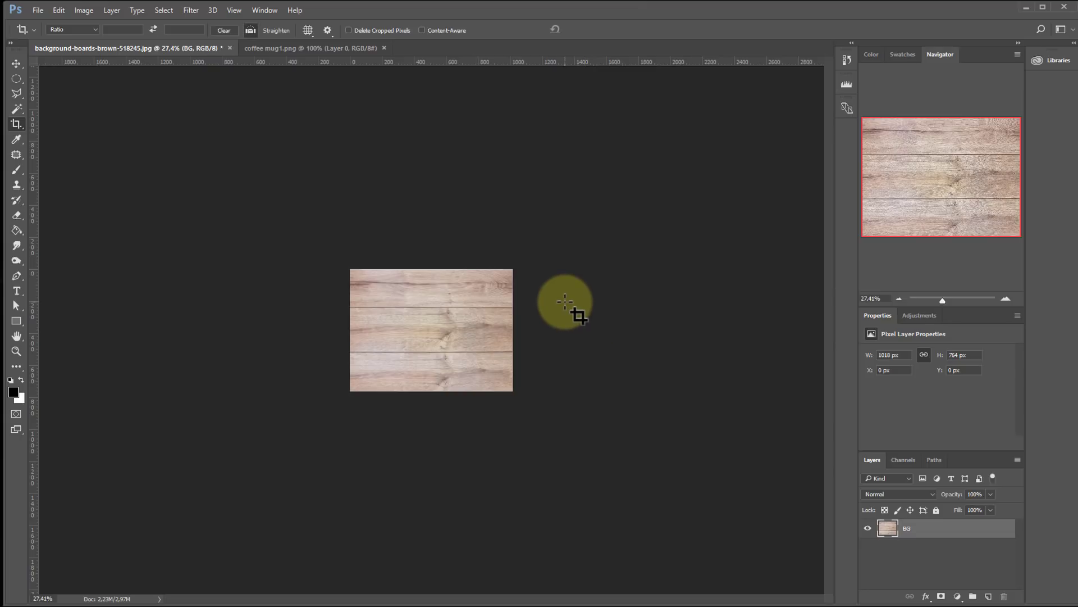
pyautogui.hotkey('ctrl', 'alt', 'z')
pyautogui.hotkey('ctrl', 'alt', 'z')
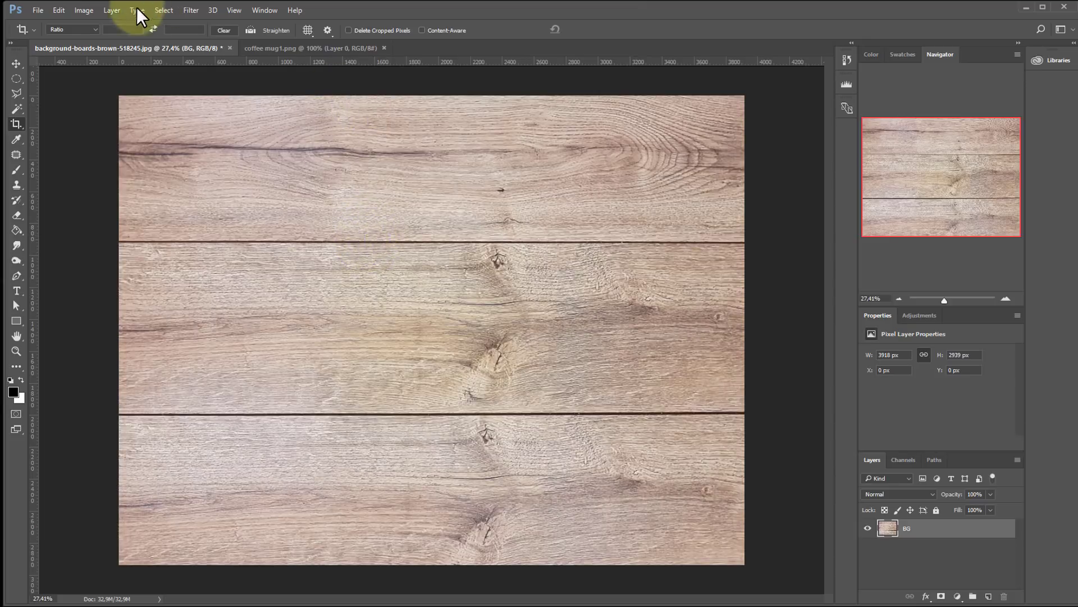
# Step: Resample the wood image to width 1500 px, height 1125 px with constrained proportions
pyautogui.click(86, 9)
pyautogui.click(116, 95)
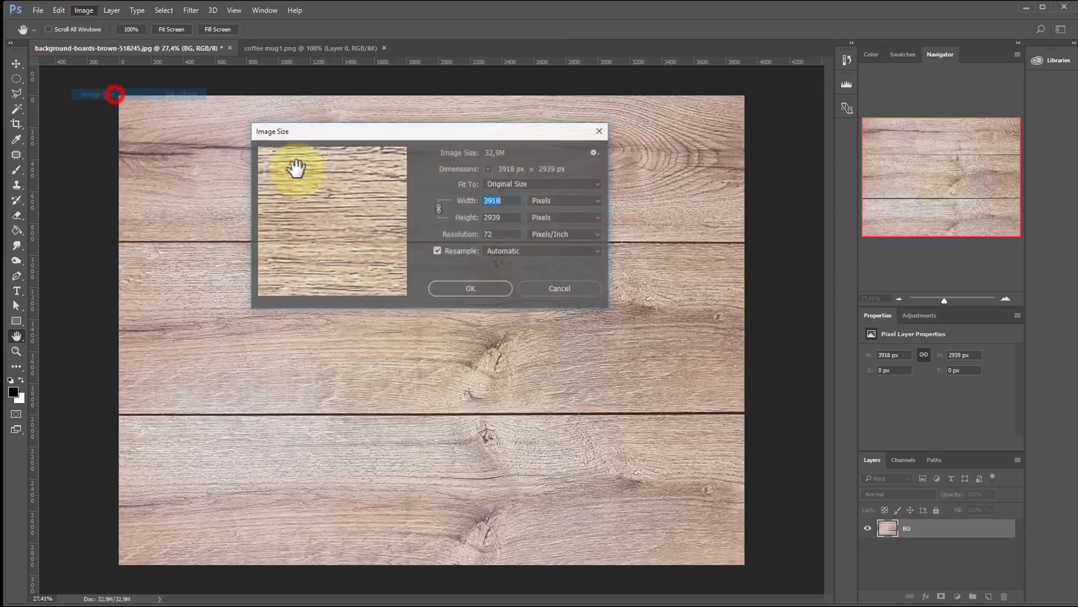
pyautogui.click(380, 134)
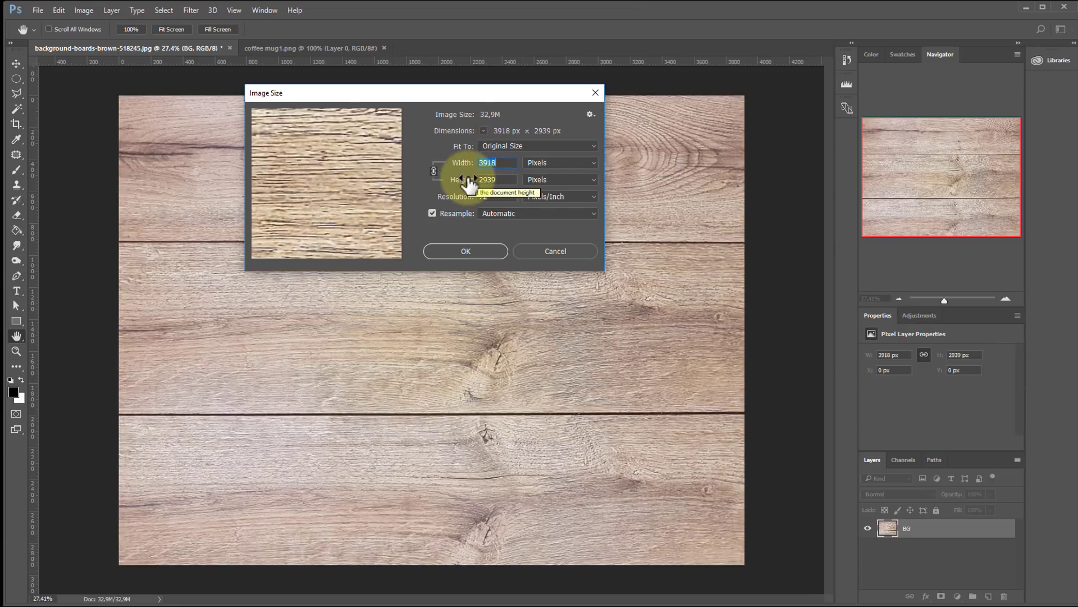
pyautogui.write('1000')
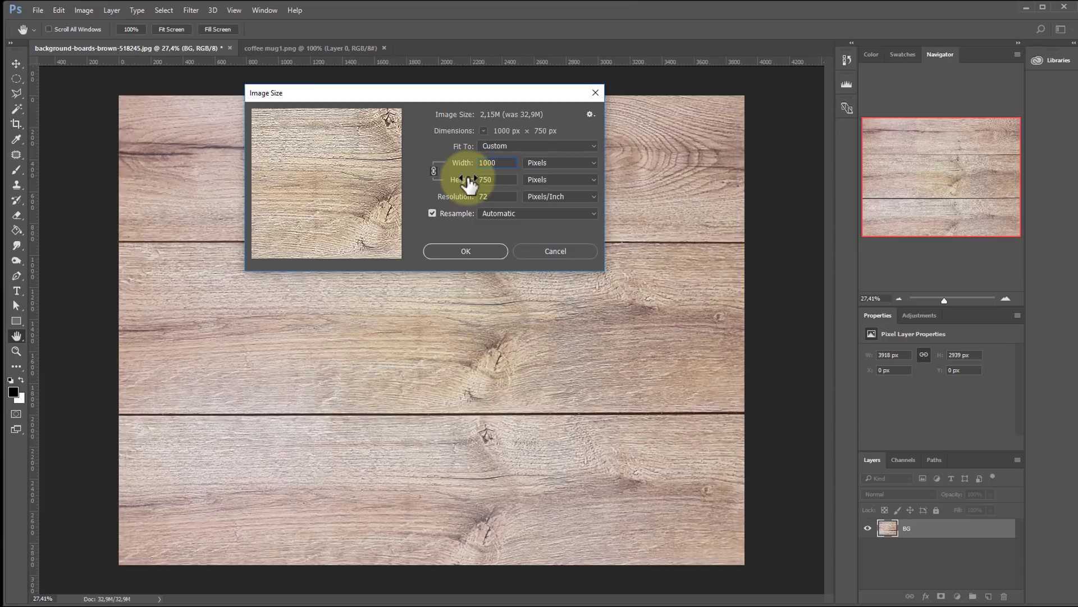
pyautogui.press('BackSpace')
pyautogui.press('BackSpace')
pyautogui.press('BackSpace')
pyautogui.write('50')
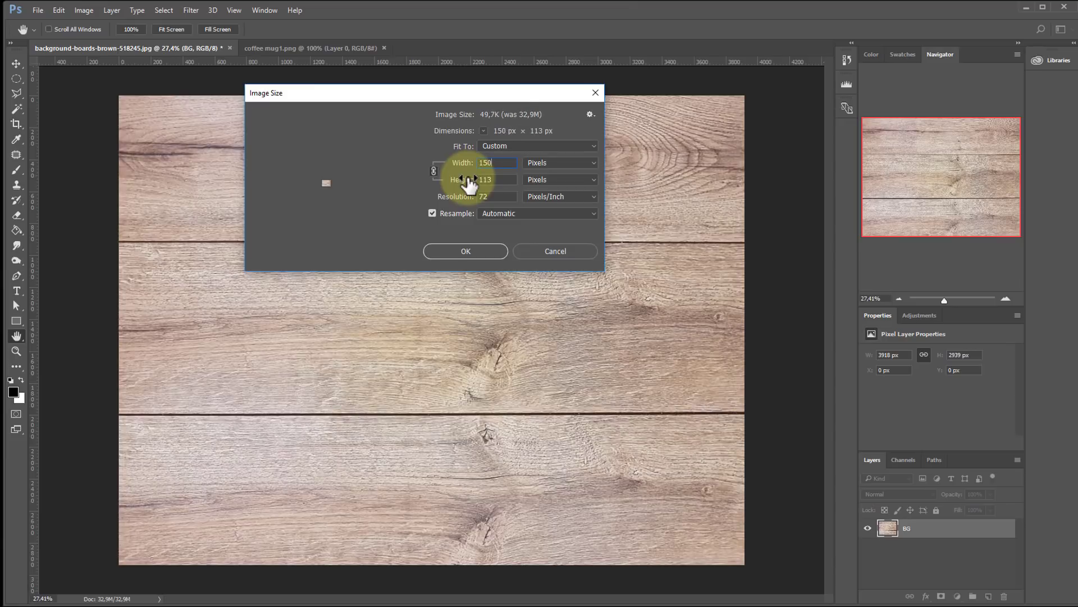
pyautogui.write('0')
pyautogui.press('Return')
pyautogui.press('c')
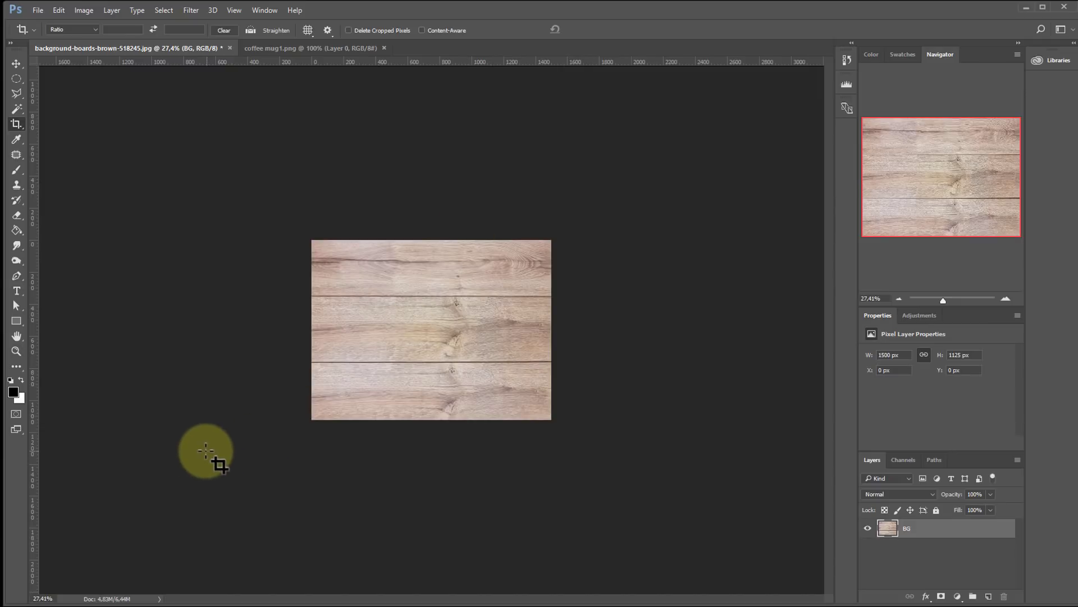
# Step: Check the 1500 × 1125 px document size and set the zoom to 100%
pyautogui.click(112, 599)
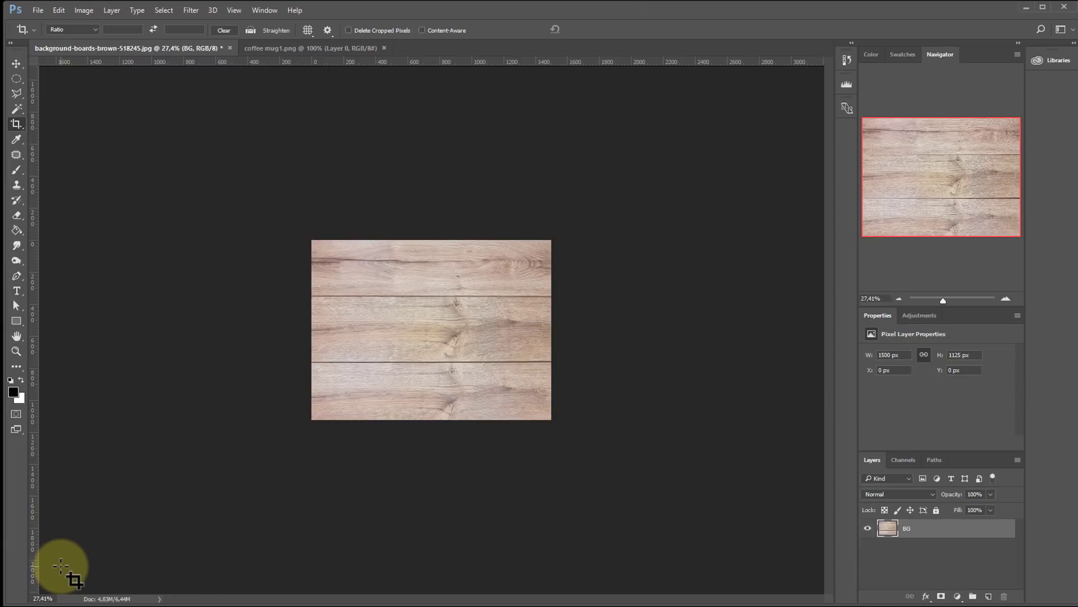
pyautogui.click(43, 598)
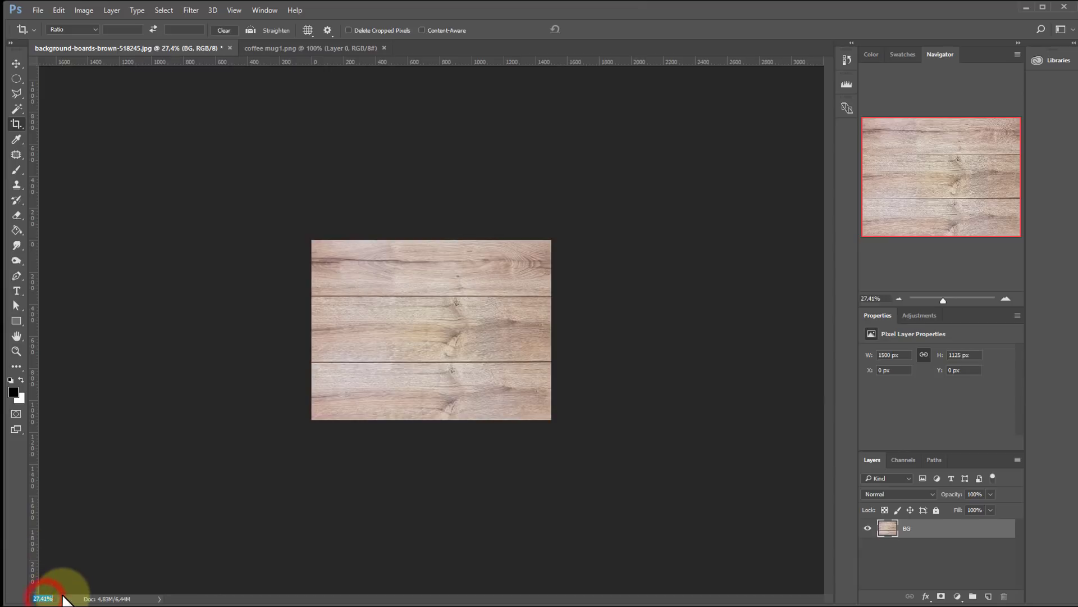
pyautogui.write('100')
pyautogui.press('Return')
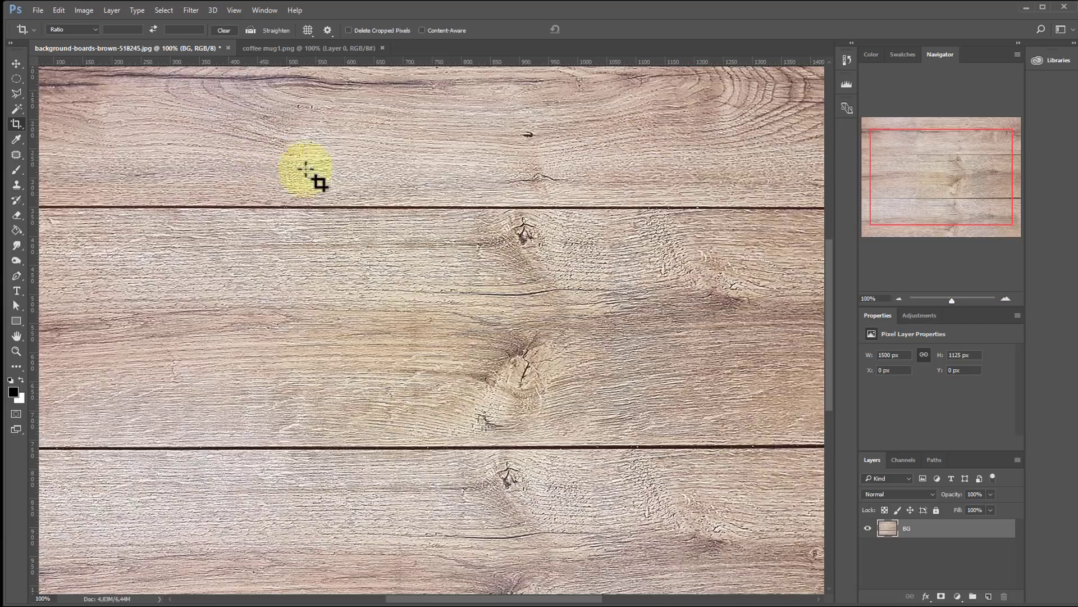
# Step: Zoom out and try Image Size with unlinked proportions and a 3000 px width
pyautogui.press('z')
pyautogui.moveTo(400, 254); pyautogui.dragTo(385, 256)
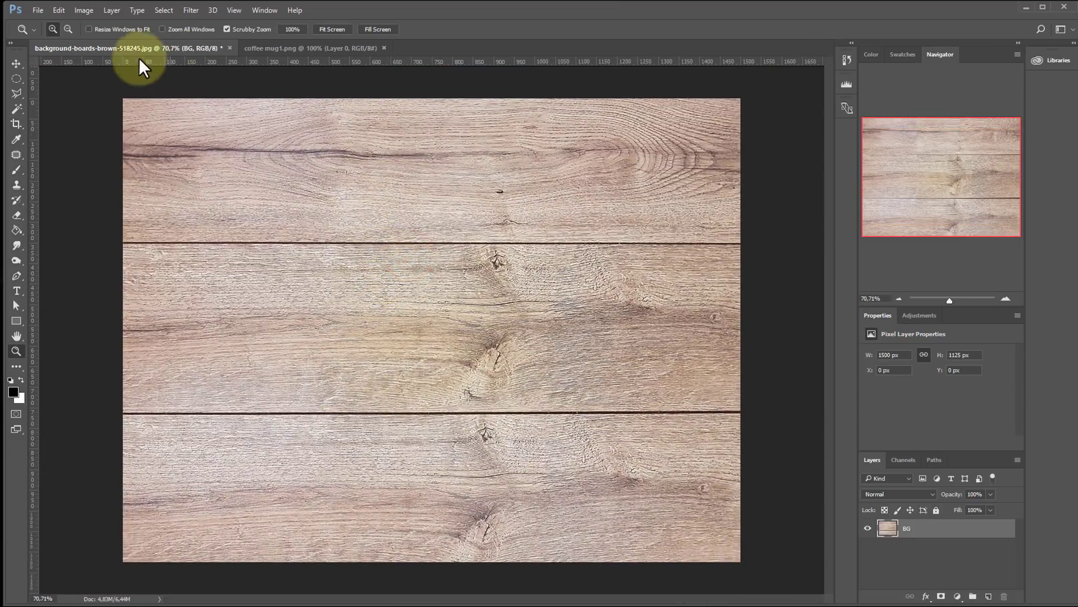
pyautogui.click(90, 10)
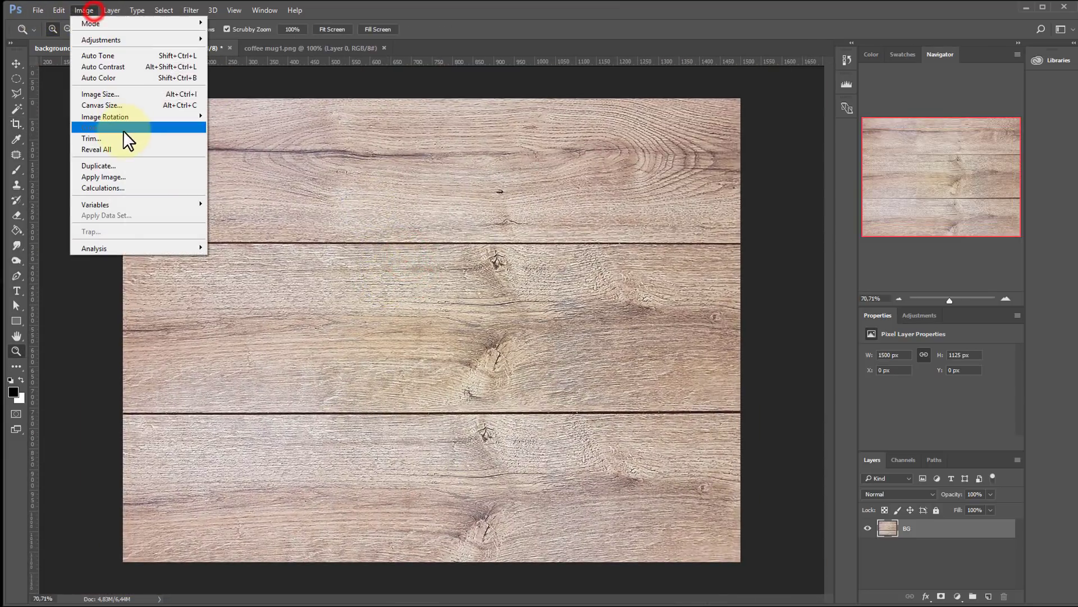
pyautogui.click(130, 94)
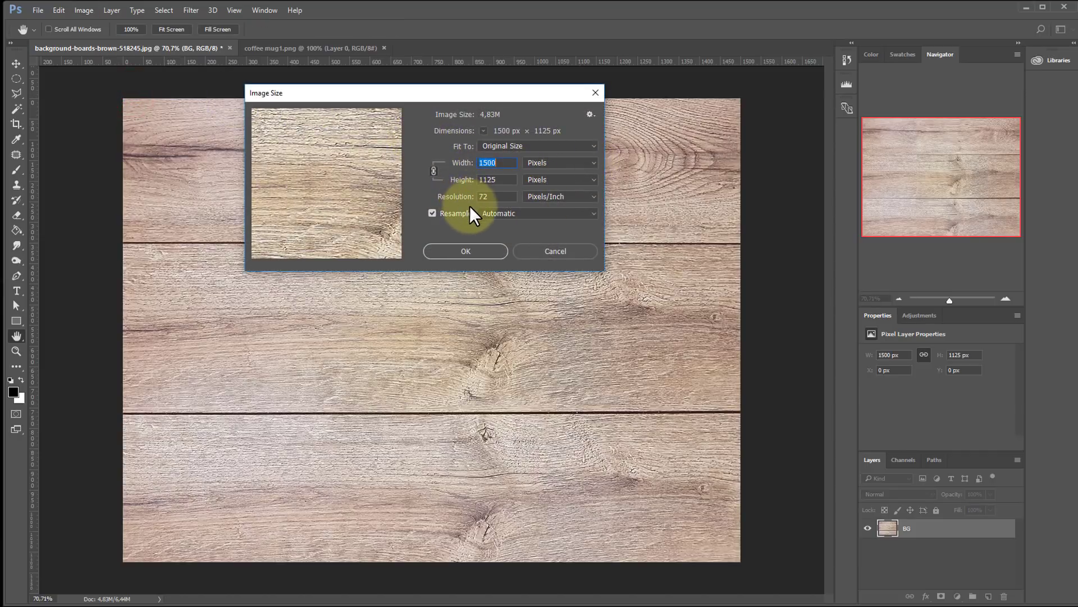
pyautogui.doubleClick(497, 163)
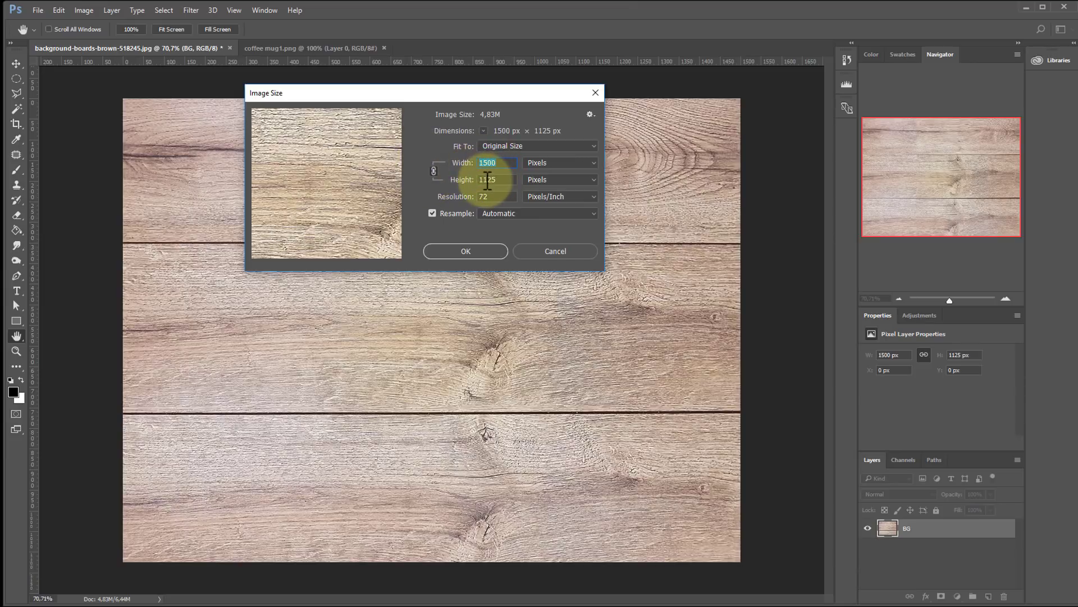
pyautogui.click(434, 171)
pyautogui.click(497, 163)
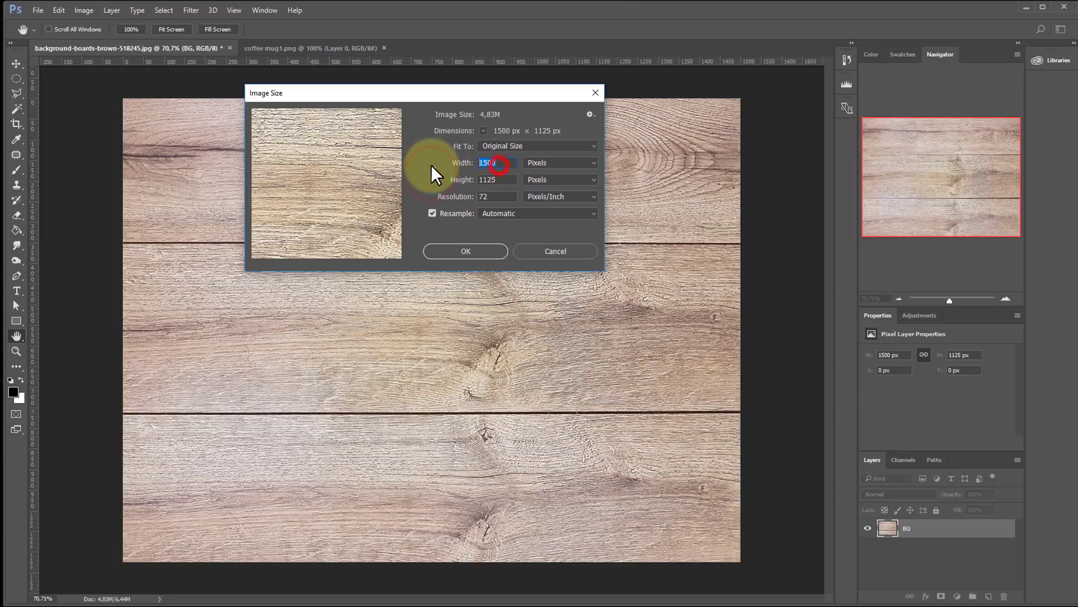
pyautogui.write('3000')
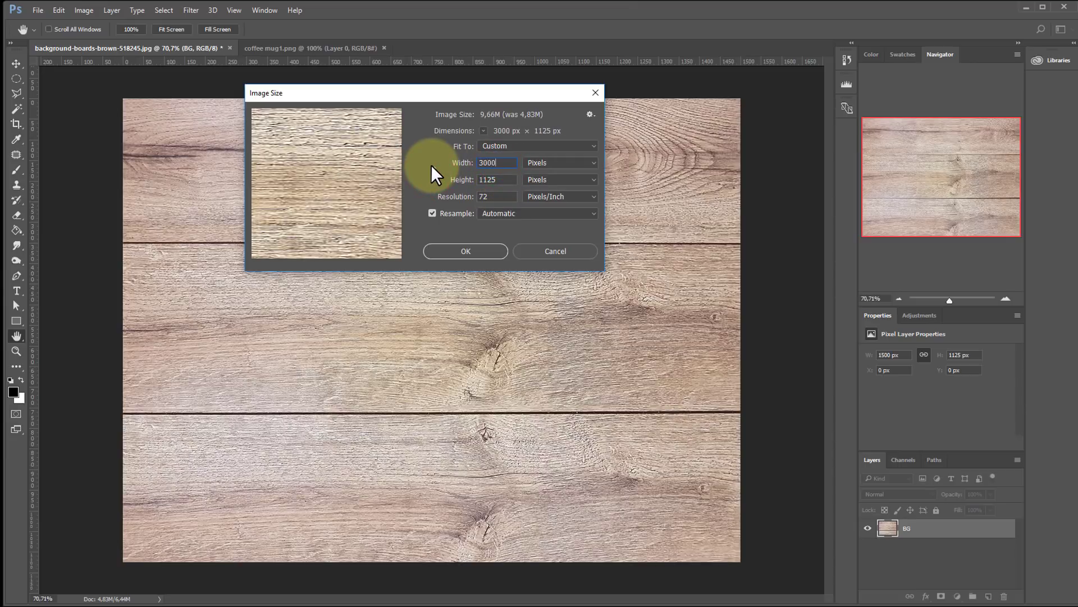
pyautogui.press('Return')
pyautogui.press('z')
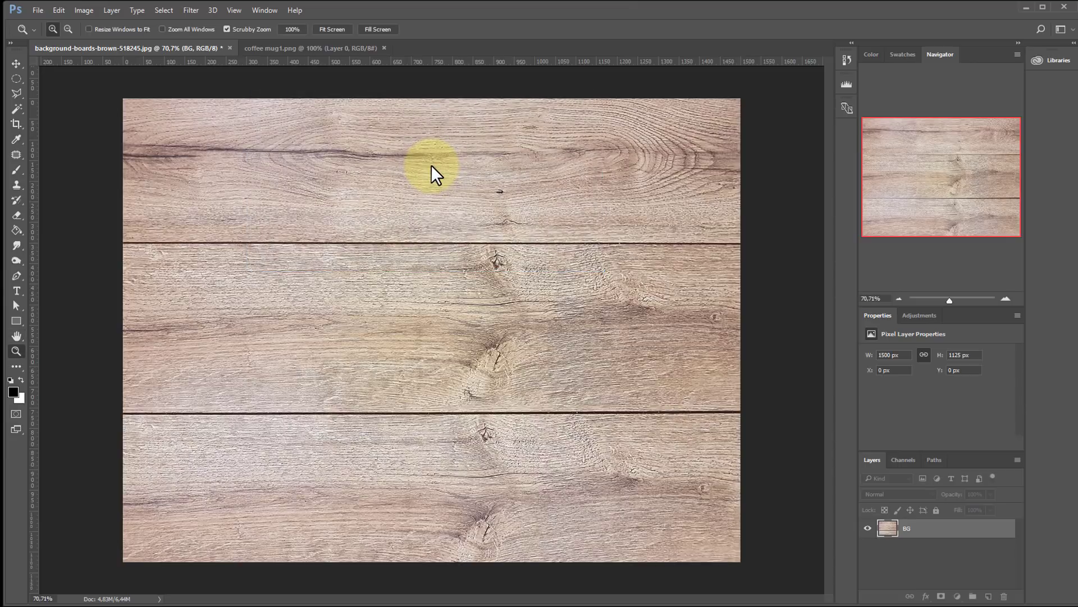
# Step: Undo the width back to 1500 px and drag the cup from coffee mug1.png onto the wood as Layer 1
pyautogui.scroll(-2, 414, 282)
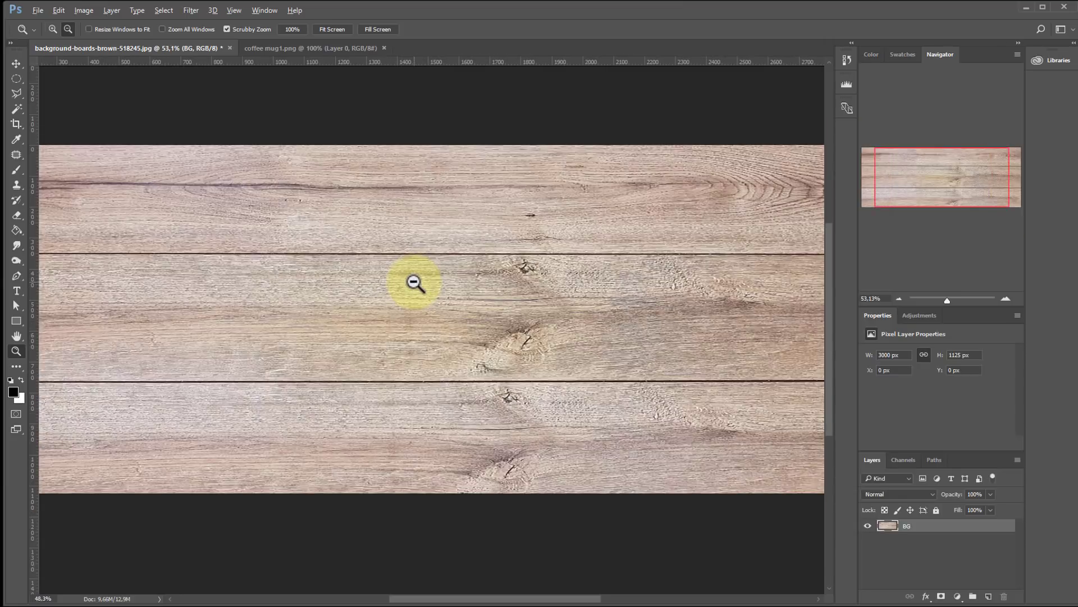
pyautogui.scroll(-3, 419, 274)
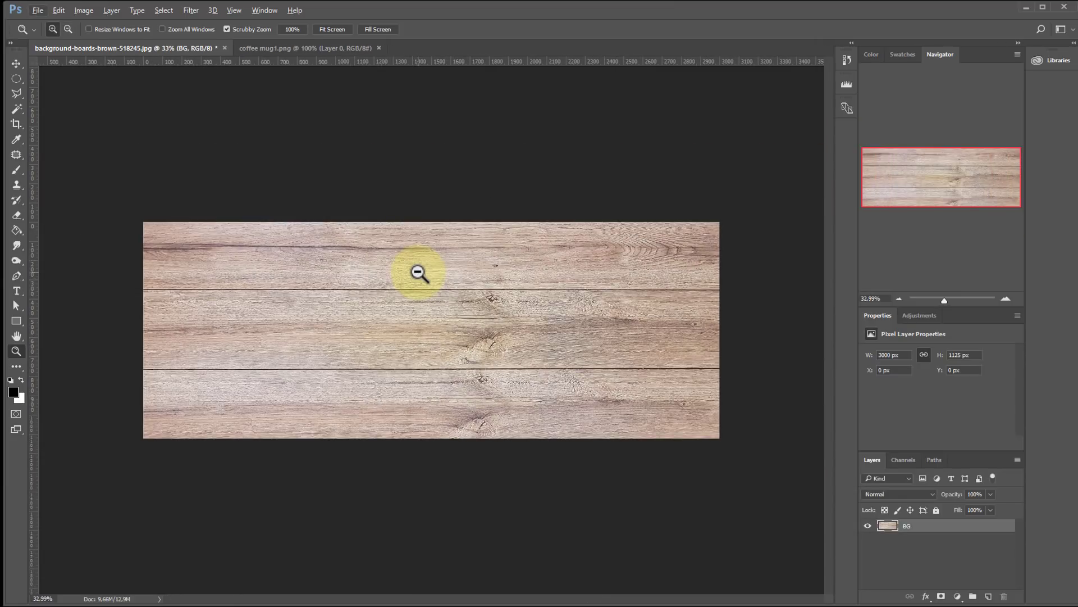
pyautogui.hotkey('ctrl', 'z')
pyautogui.scroll(2, 419, 279)
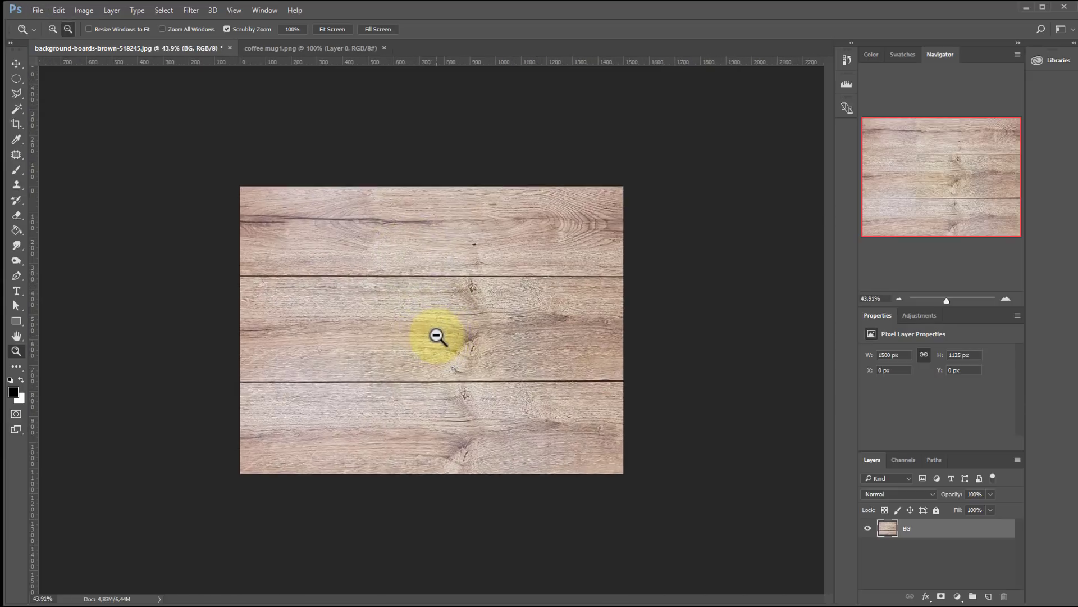
pyautogui.scroll(2, 438, 337)
pyautogui.scroll(1, 441, 334)
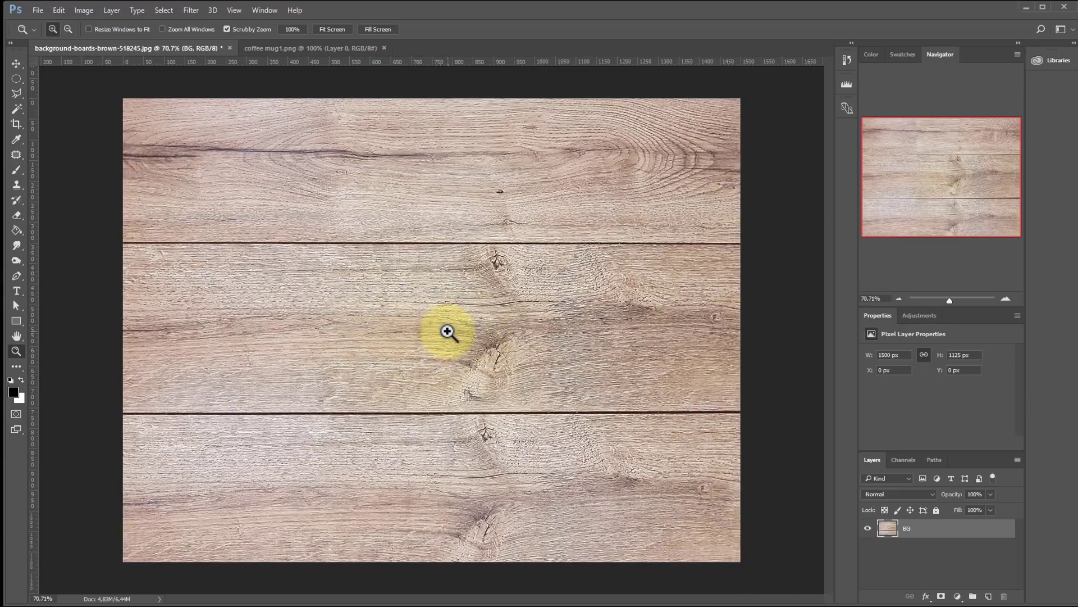
pyautogui.click(312, 48)
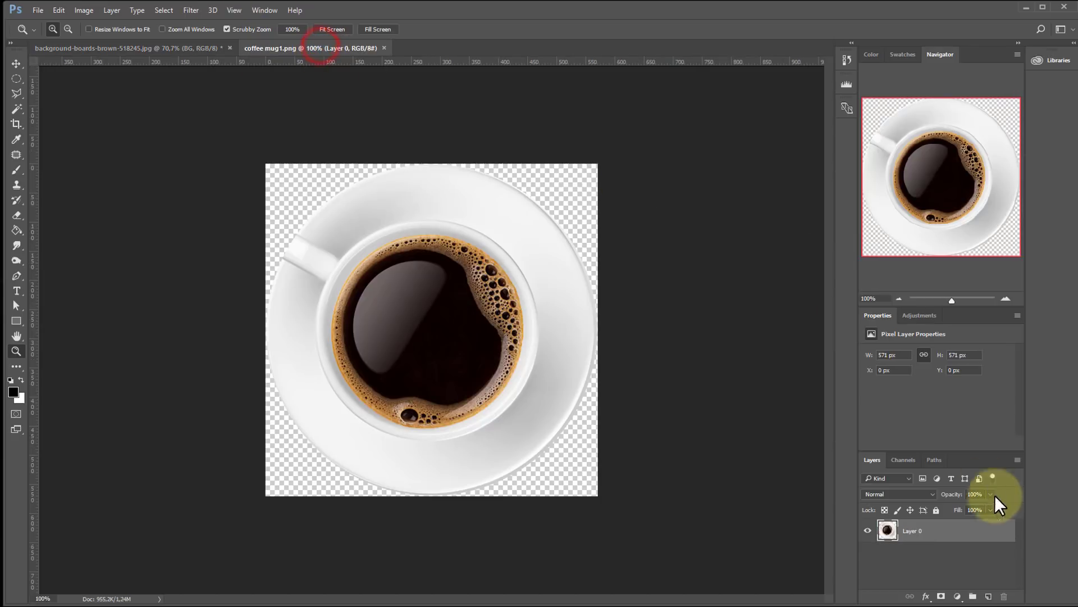
pyautogui.moveTo(933, 539); pyautogui.dragTo(568, 435)
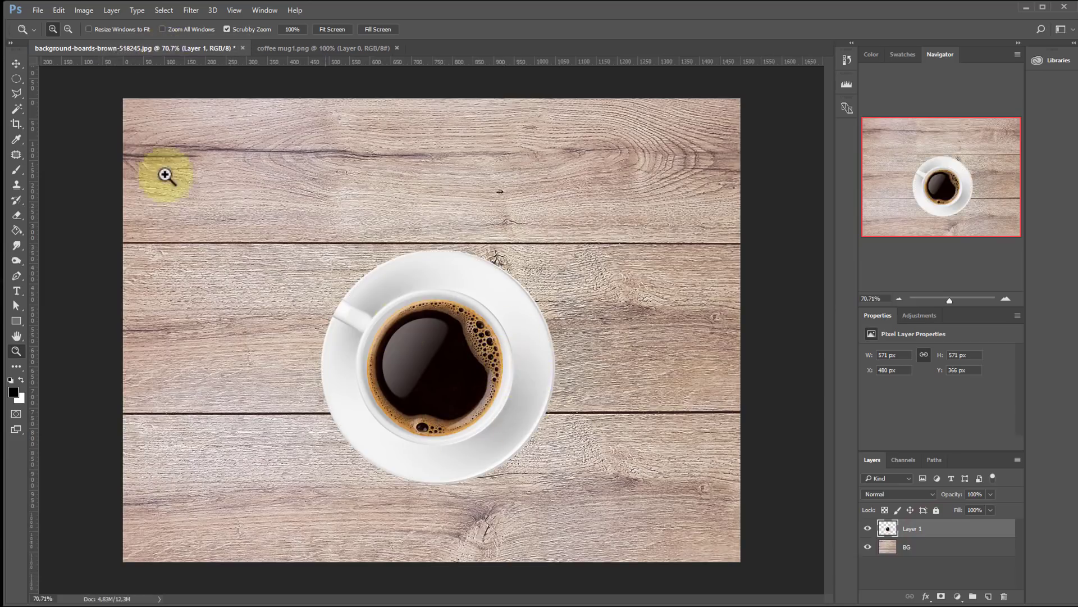
pyautogui.click(16, 63)
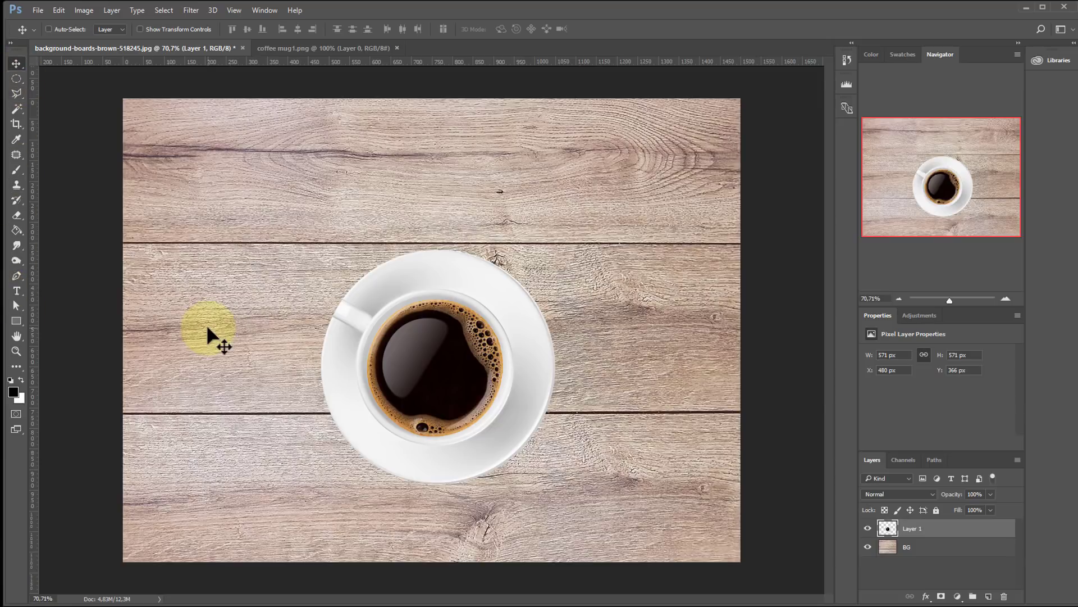
# Step: Rename Layer 1 to fincan and move the cup to X 459, Y 289 on the planks
pyautogui.doubleClick(916, 528)
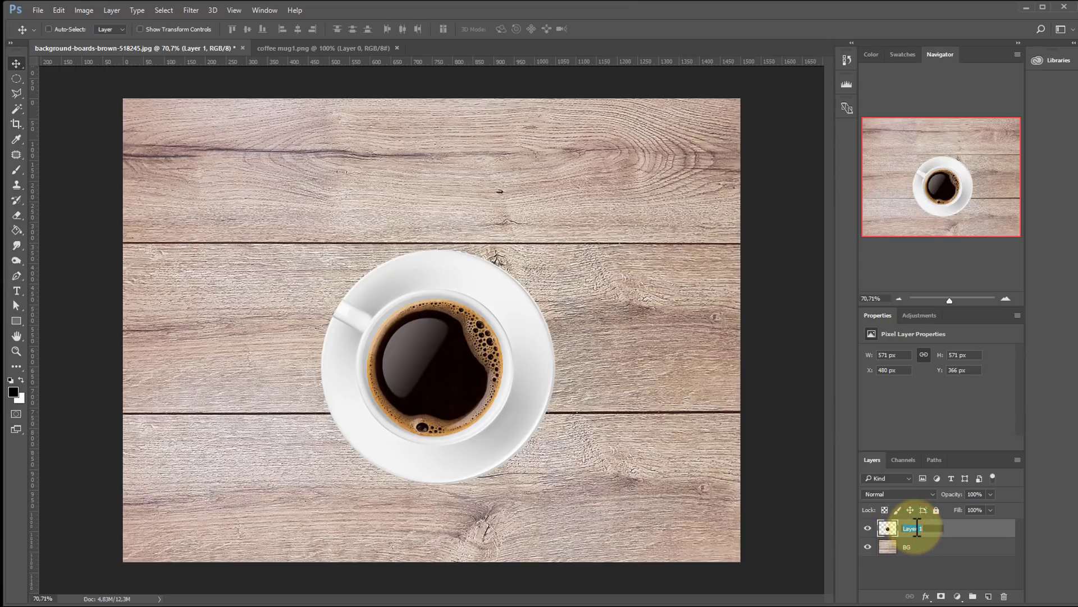
pyautogui.write('fincan')
pyautogui.press('Return')
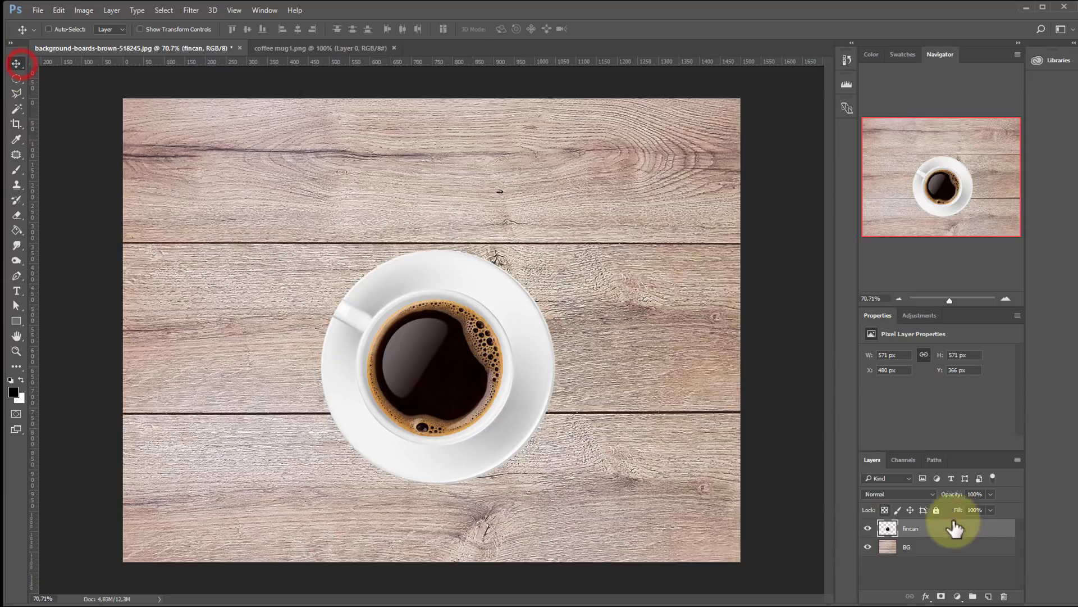
pyautogui.click(991, 528)
pyautogui.moveTo(441, 379)
pyautogui.mouseDown()
pyautogui.moveTo(358, 359)
pyautogui.moveTo(435, 342)
pyautogui.mouseUp()
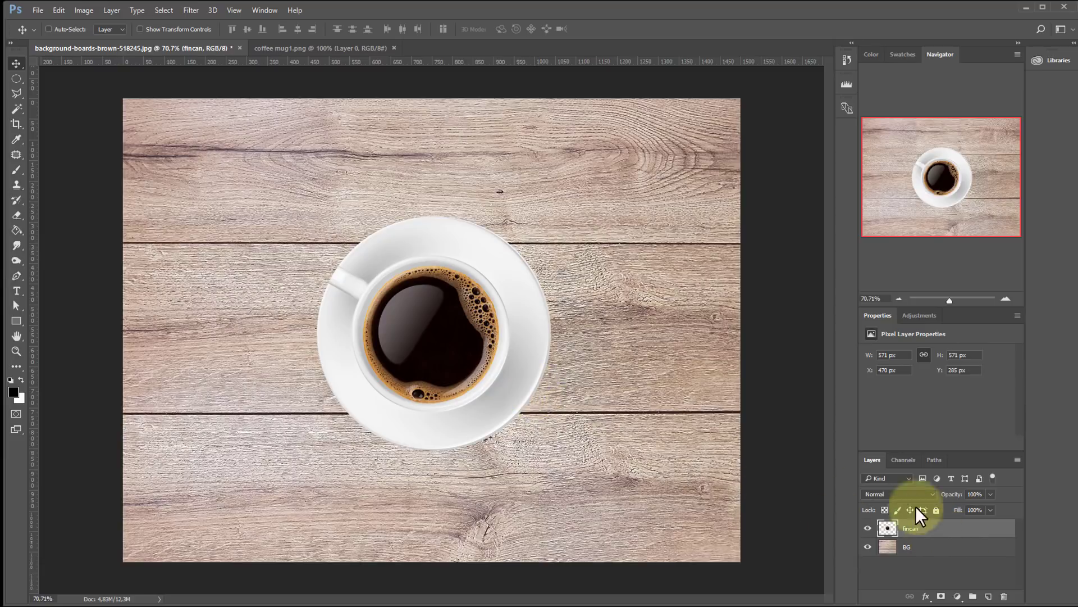
pyautogui.moveTo(487, 359); pyautogui.dragTo(458, 355)
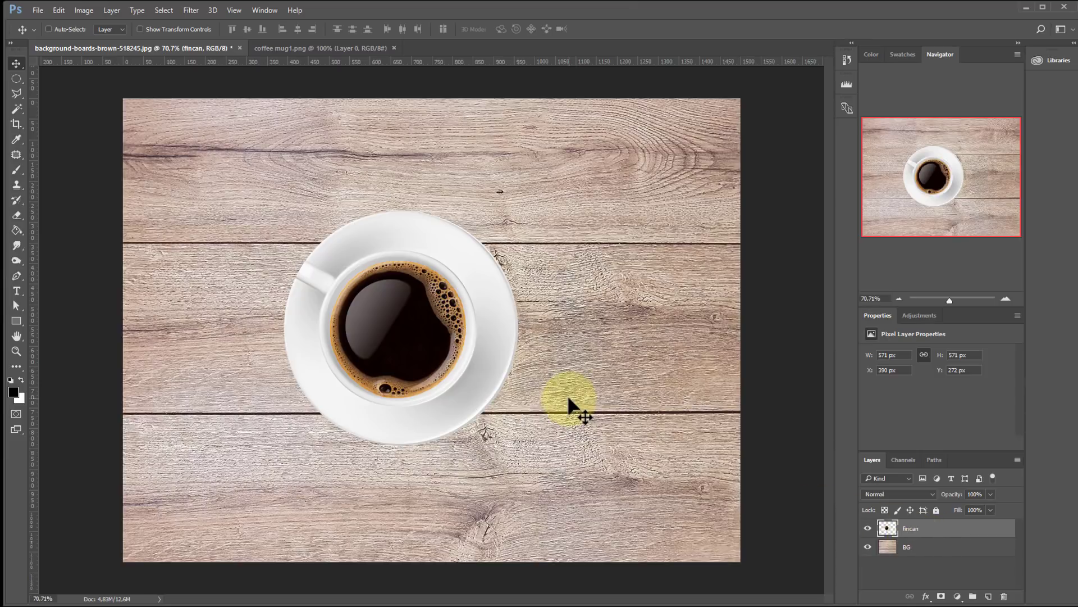
pyautogui.moveTo(464, 340); pyautogui.dragTo(487, 348)
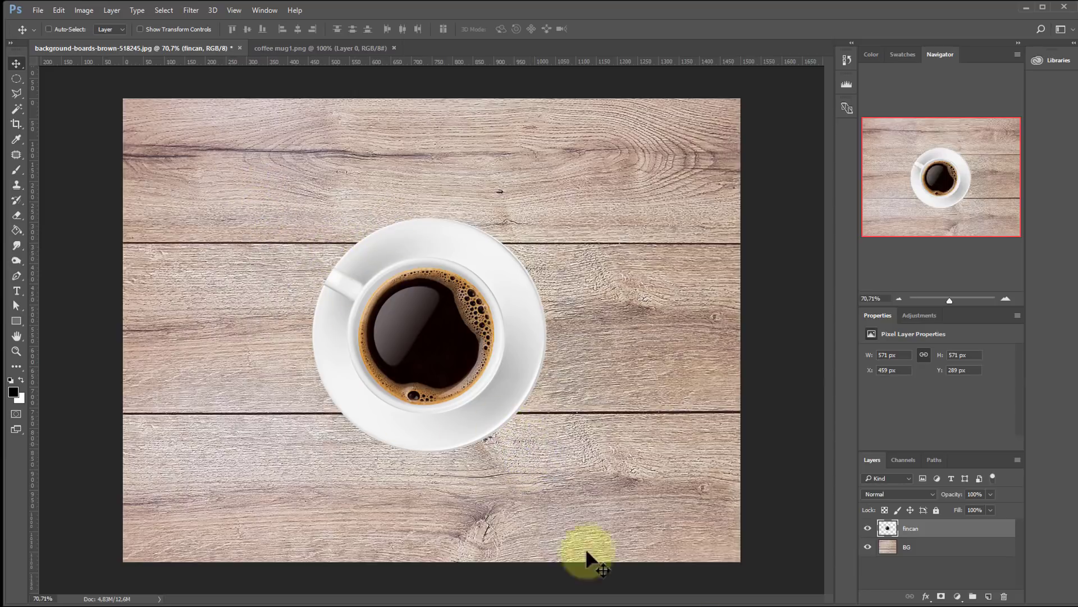
# Step: Give the fincan layer a Drop Shadow at 133° angle, 45% opacity and distance 53
pyautogui.doubleClick(970, 526)
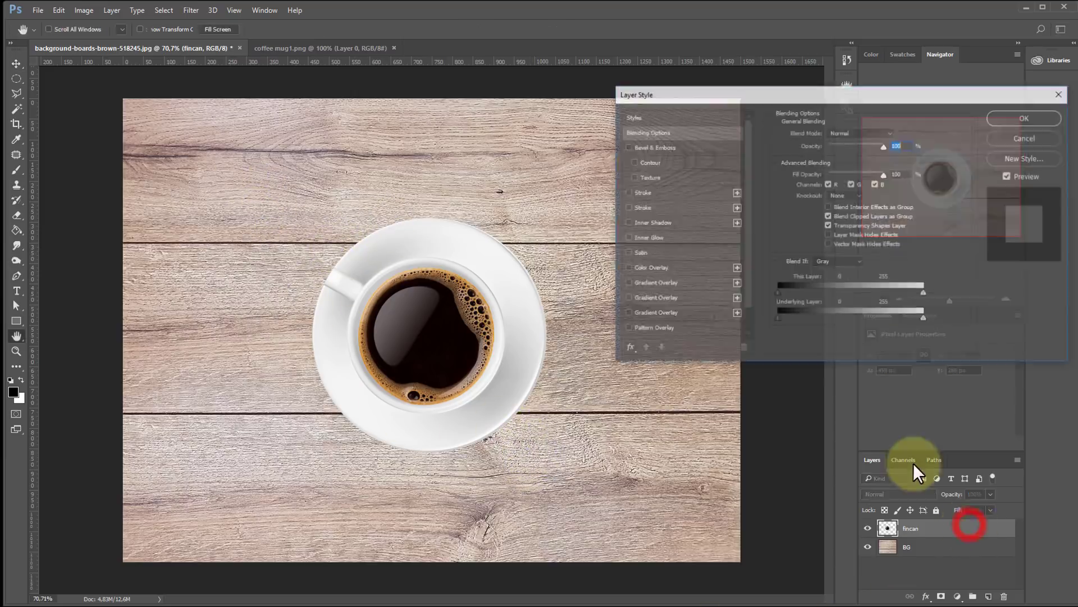
pyautogui.moveTo(752, 101); pyautogui.dragTo(683, 86)
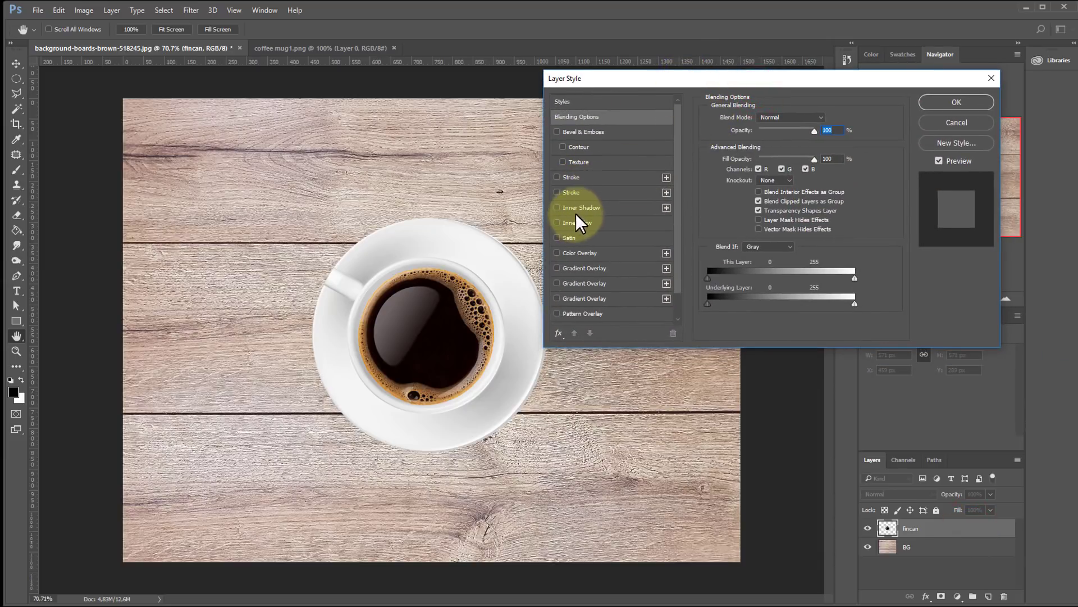
pyautogui.scroll(-2, 590, 287)
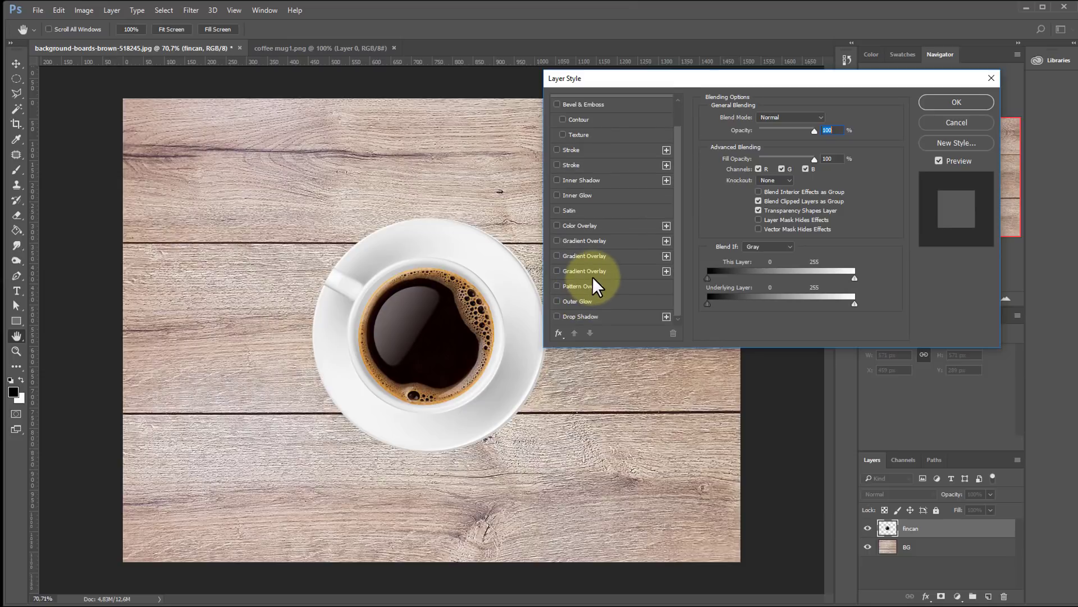
pyautogui.click(591, 315)
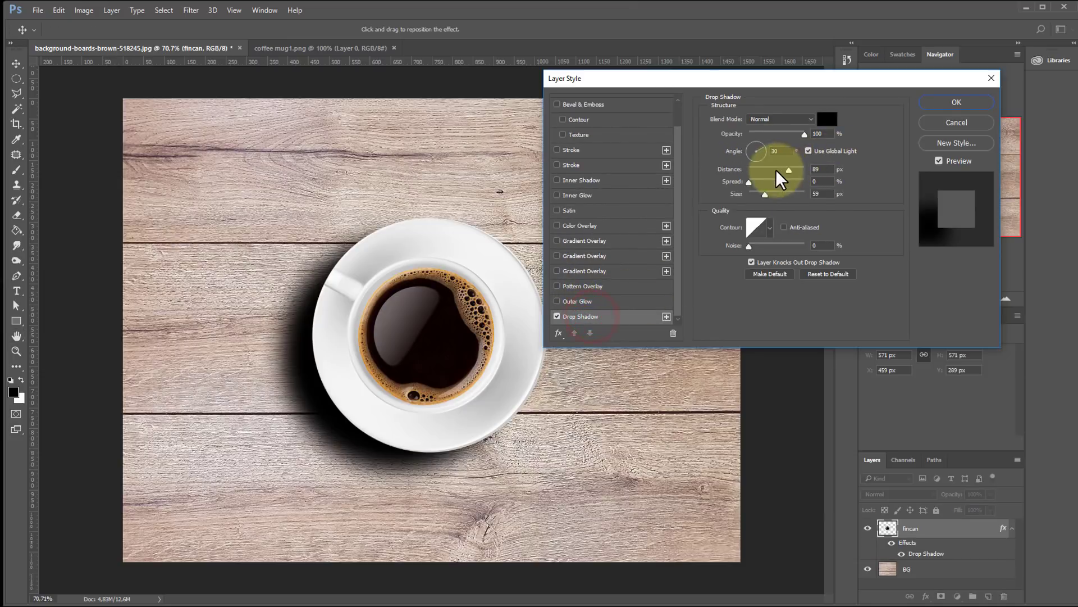
pyautogui.click(754, 147)
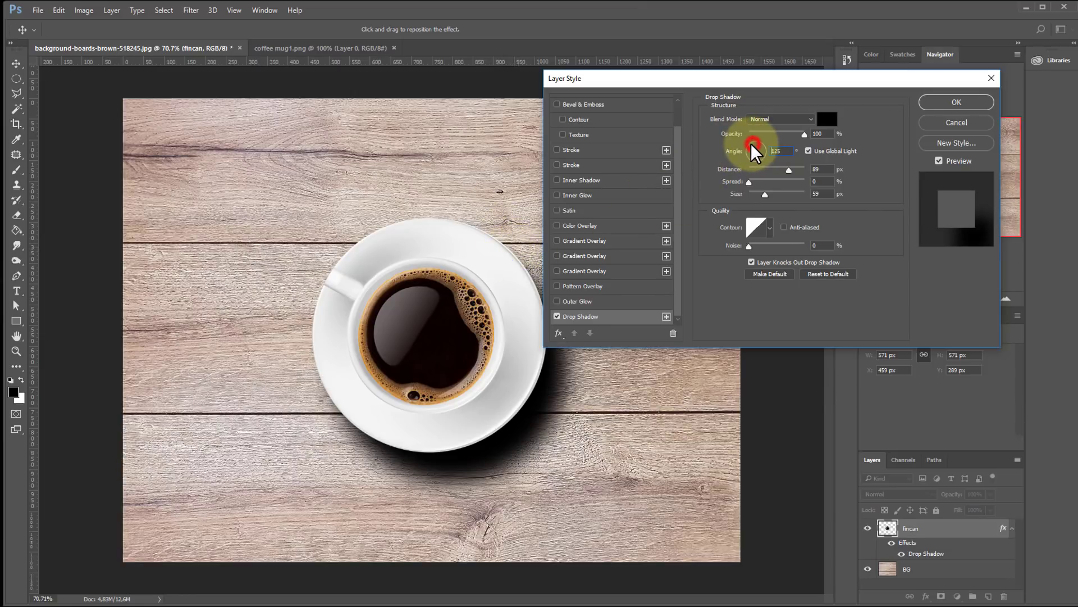
pyautogui.moveTo(805, 134)
pyautogui.mouseDown()
pyautogui.moveTo(776, 134)
pyautogui.moveTo(785, 135)
pyautogui.mouseUp()
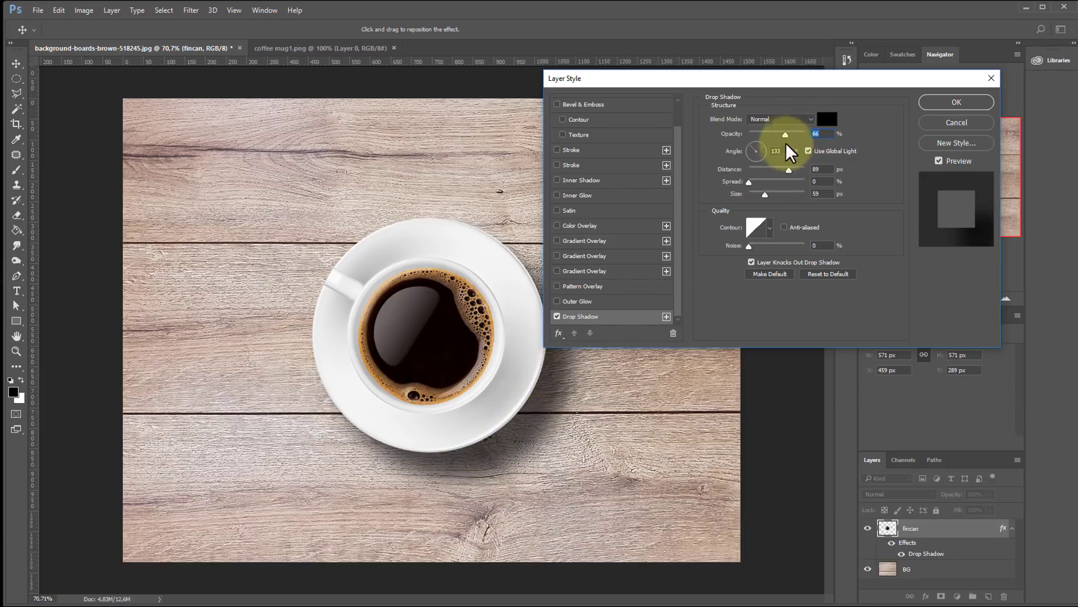
pyautogui.moveTo(785, 134)
pyautogui.mouseDown()
pyautogui.moveTo(785, 169)
pyautogui.moveTo(800, 175)
pyautogui.moveTo(778, 175)
pyautogui.moveTo(808, 186)
pyautogui.moveTo(765, 190)
pyautogui.moveTo(801, 197)
pyautogui.moveTo(753, 200)
pyautogui.moveTo(778, 208)
pyautogui.mouseUp()
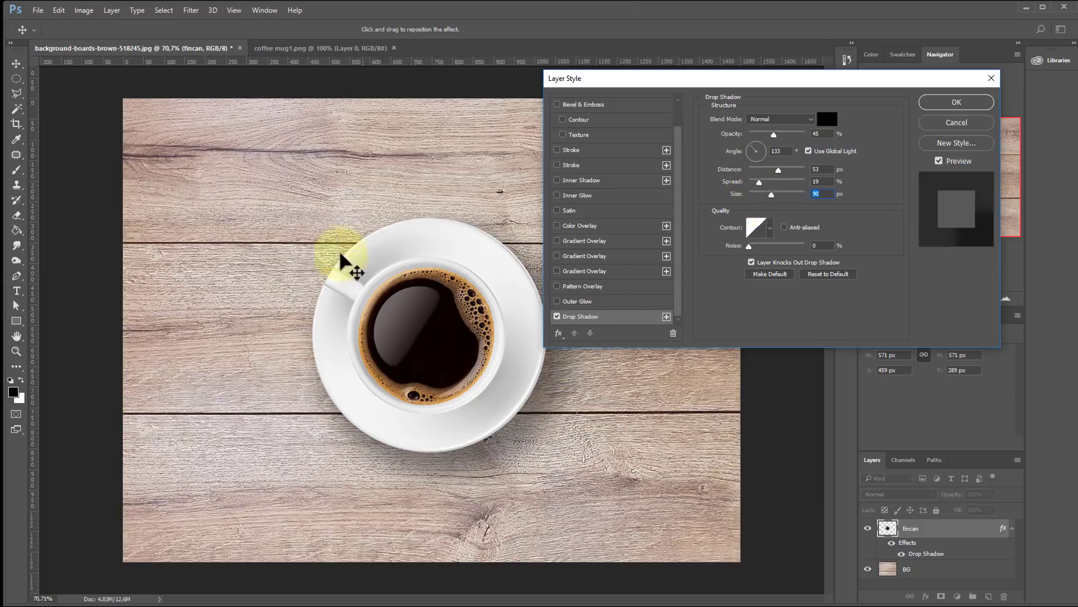
pyautogui.click(980, 103)
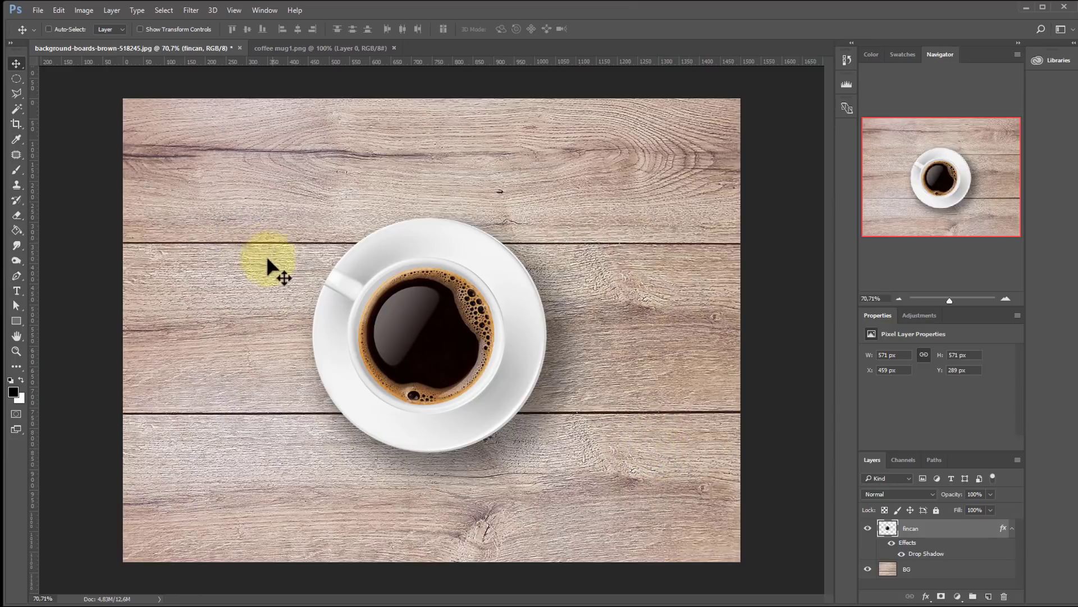
# Step: Add a new layer named isik1 directly above the BG layer
pyautogui.click(950, 574)
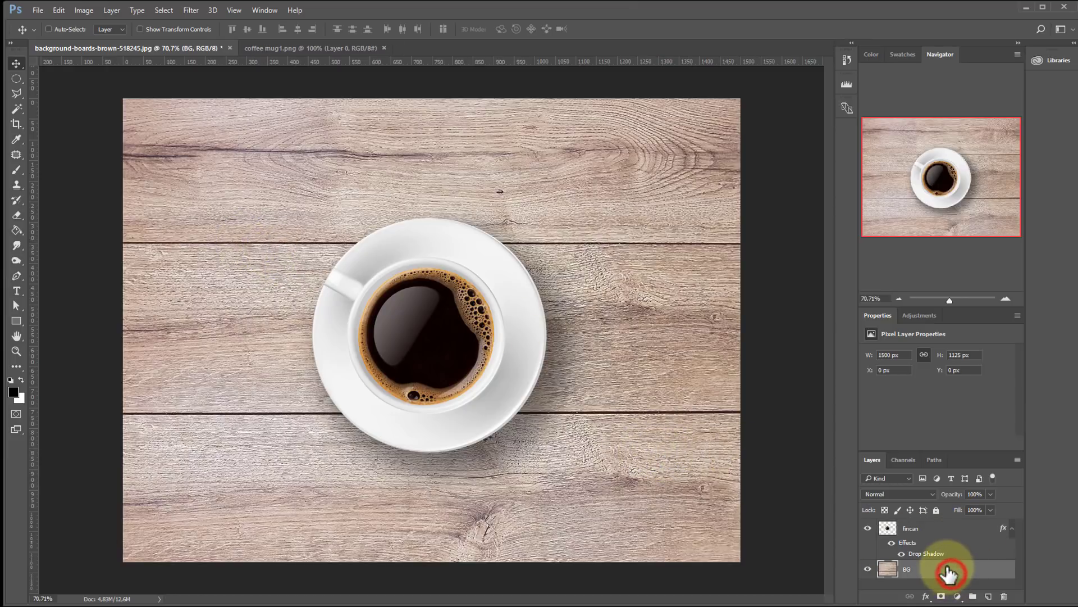
pyautogui.click(989, 597)
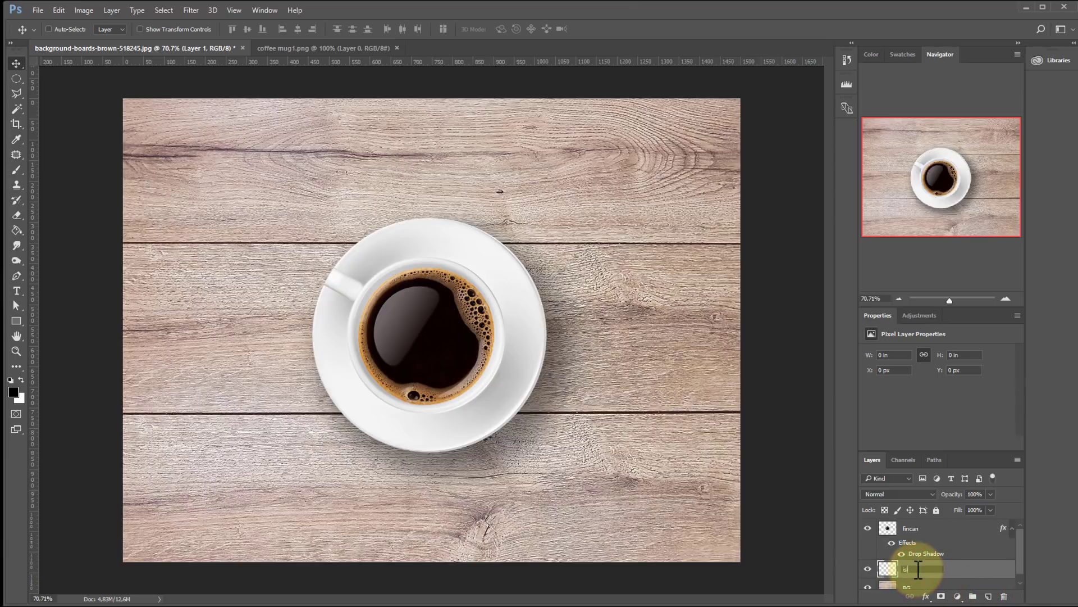
pyautogui.press('Return')
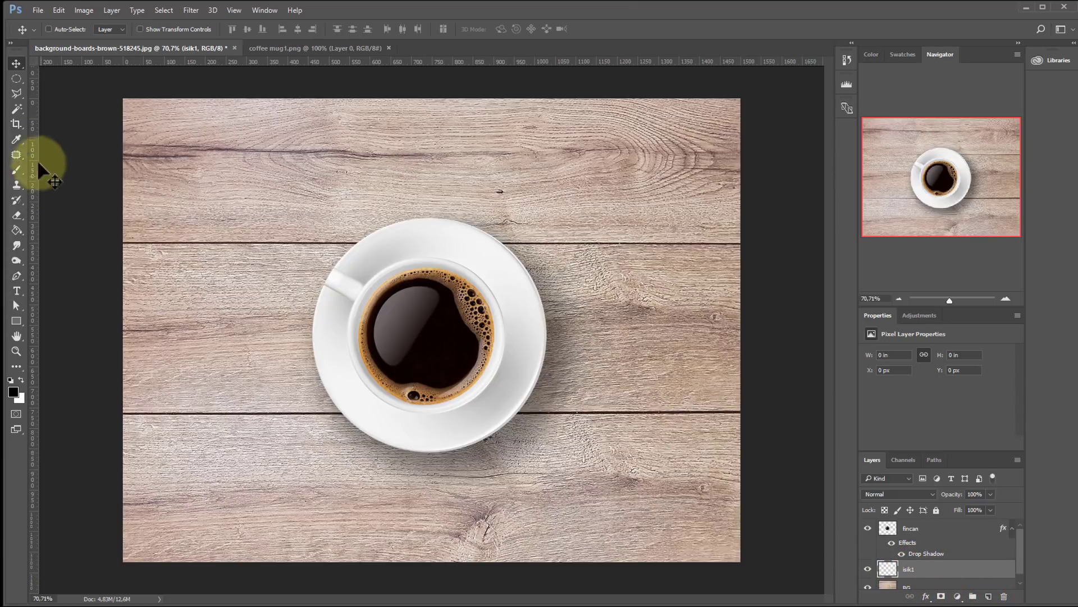
# Step: Draw a white linear gradient on isik1 fading in from the upper-left
pyautogui.click(17, 230)
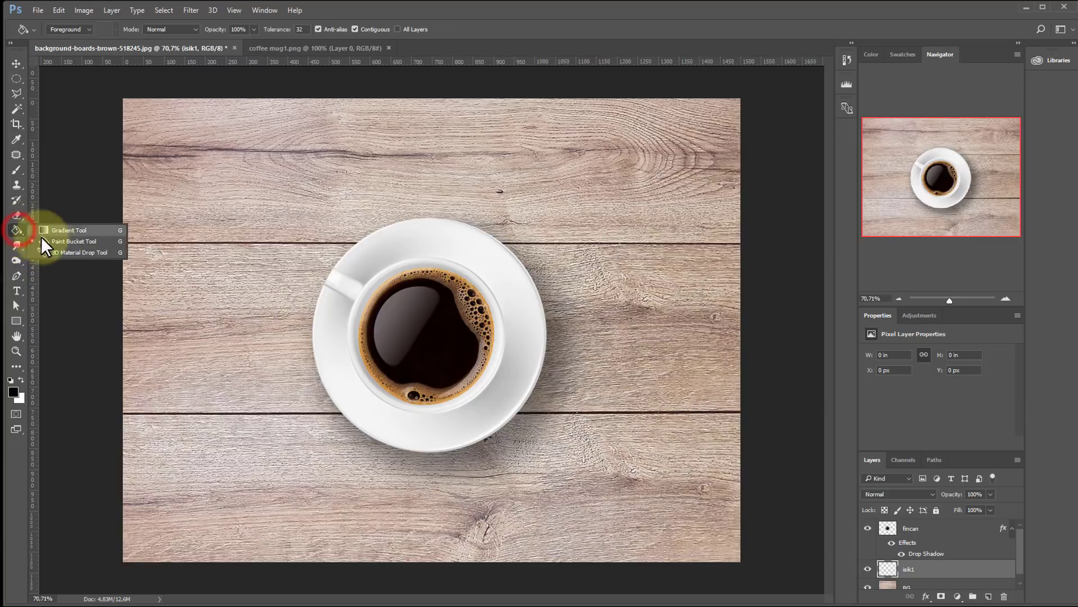
pyautogui.click(62, 230)
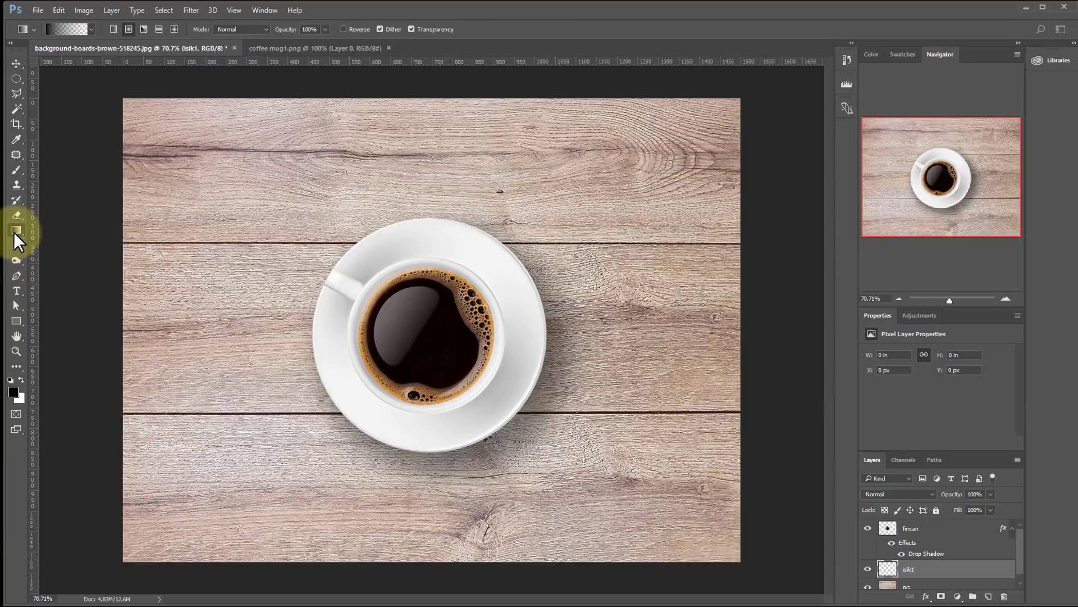
pyautogui.click(112, 29)
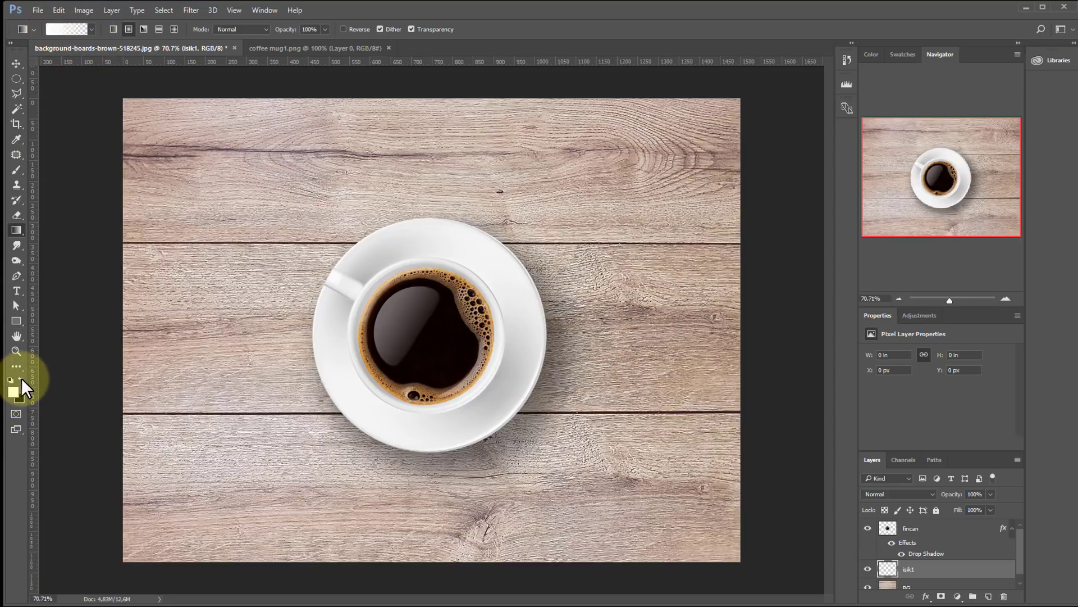
pyautogui.moveTo(156, 133); pyautogui.dragTo(696, 527)
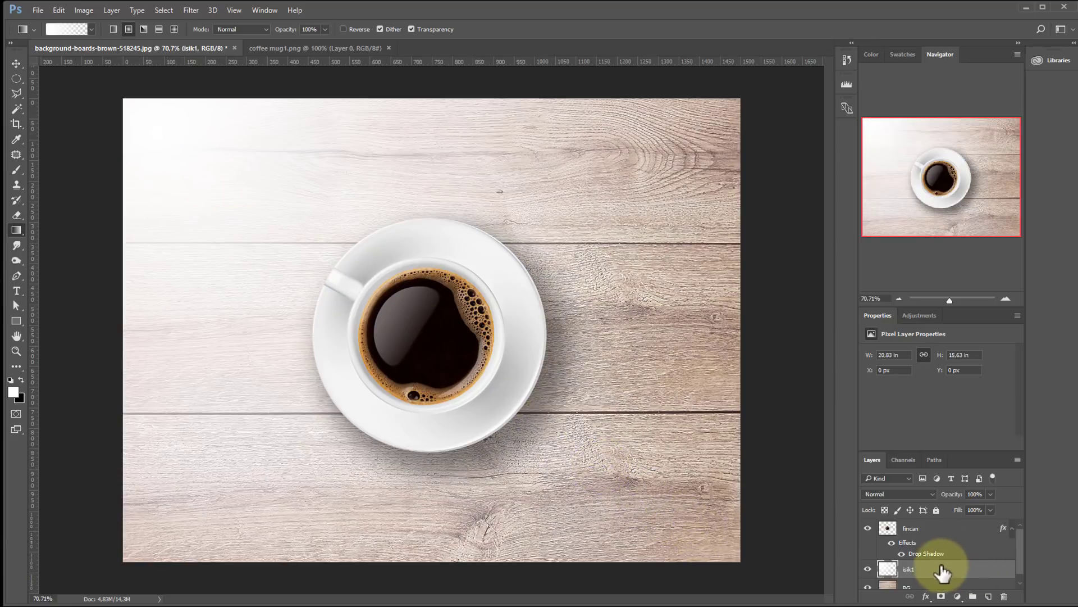
# Step: Lower isik1's opacity to 27% and toggle its visibility to compare
pyautogui.moveTo(956, 498); pyautogui.dragTo(809, 480)
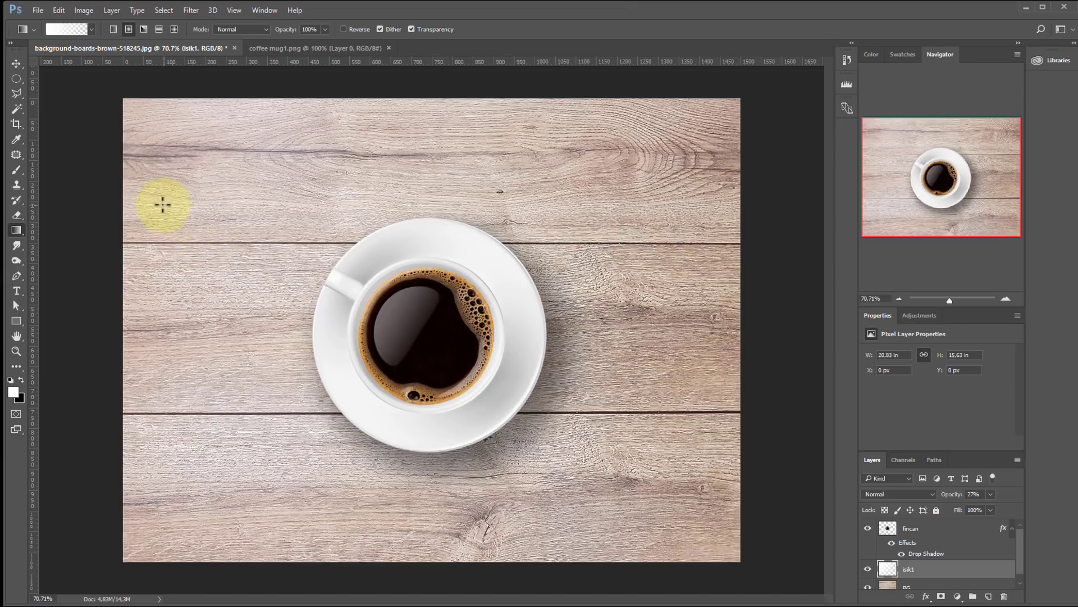
pyautogui.click(868, 570)
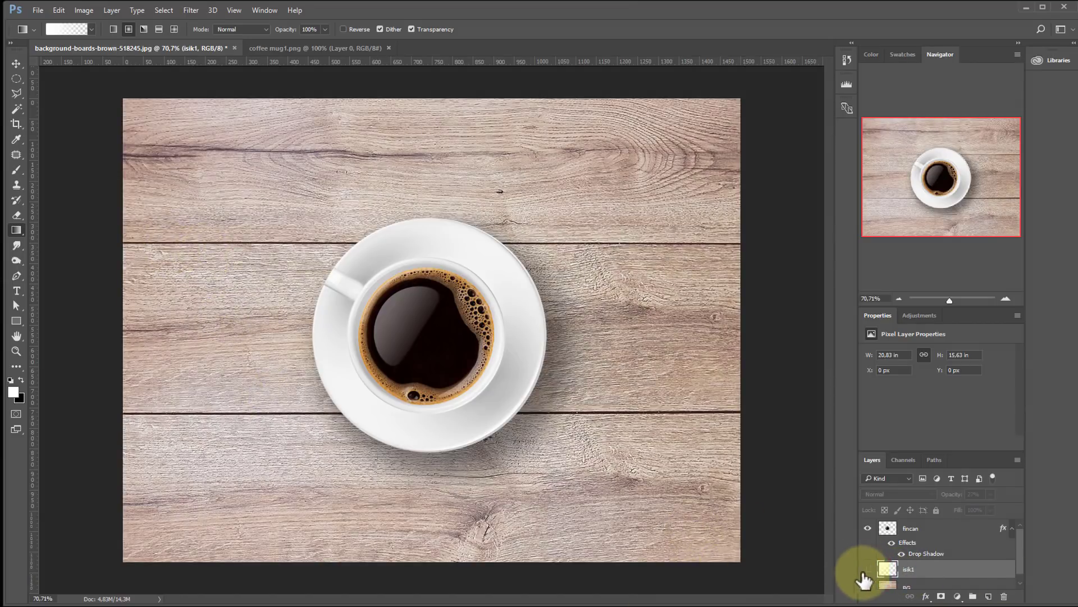
pyautogui.click(868, 570)
pyautogui.scroll(-2, 550, 353)
# Step: Choose the Foreground to Background gradient preset
pyautogui.click(556, 373)
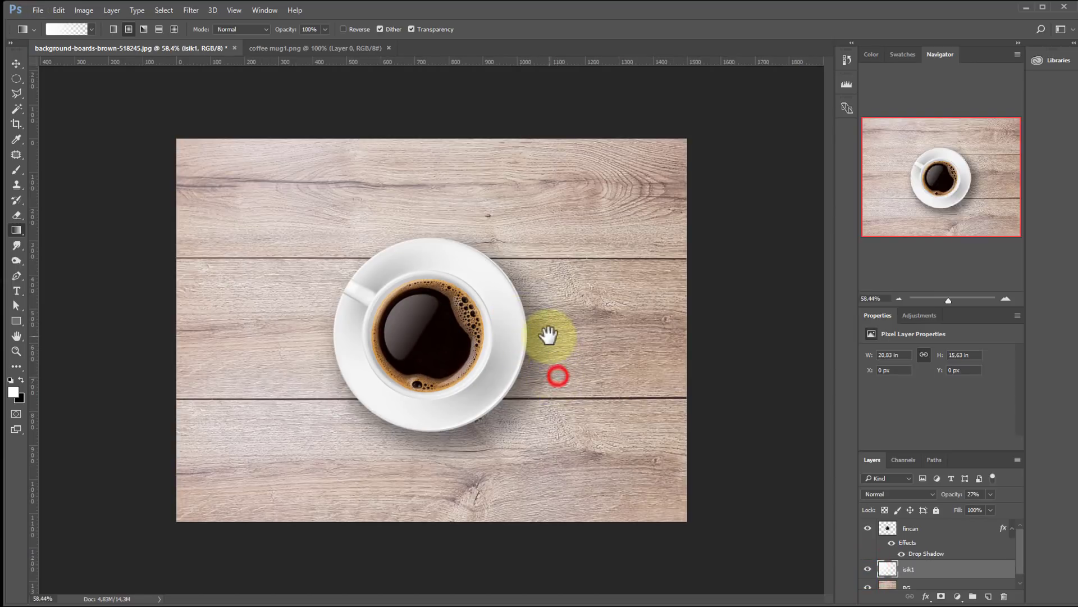
pyautogui.press('i')
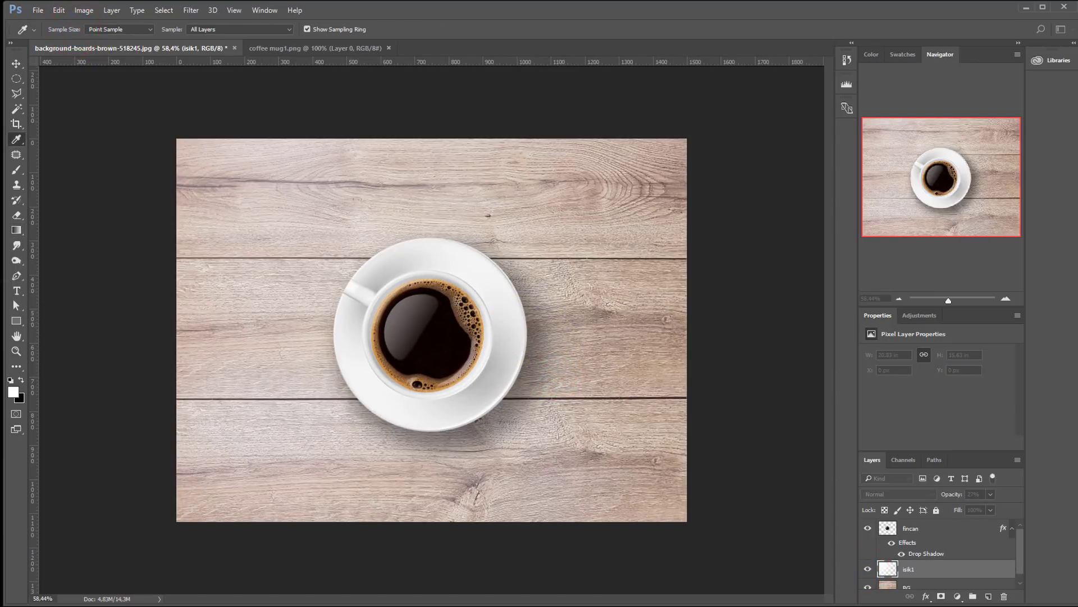
pyautogui.click(330, 209)
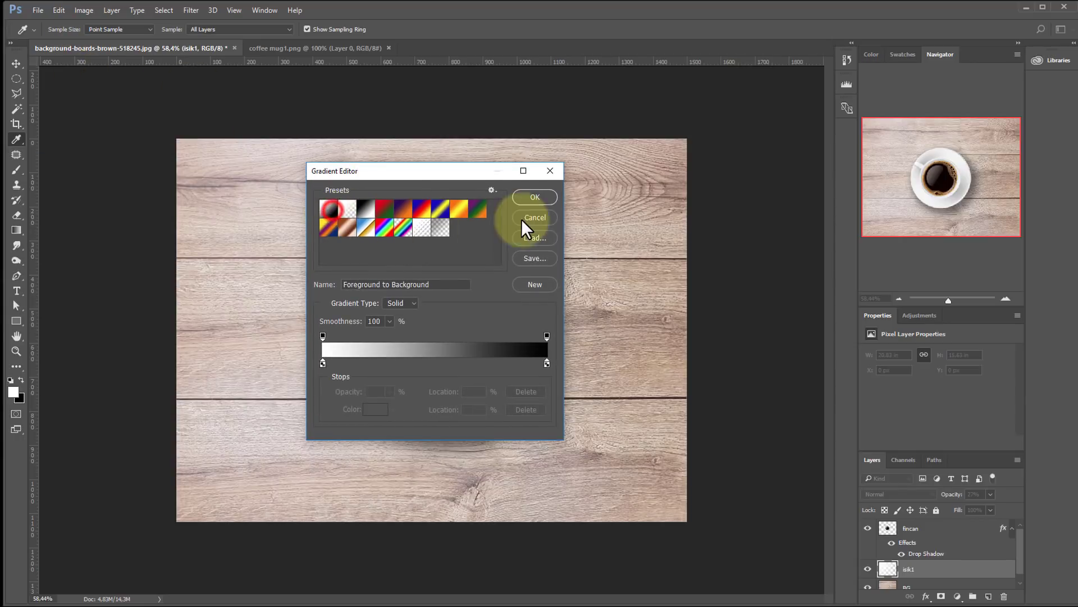
pyautogui.click(534, 197)
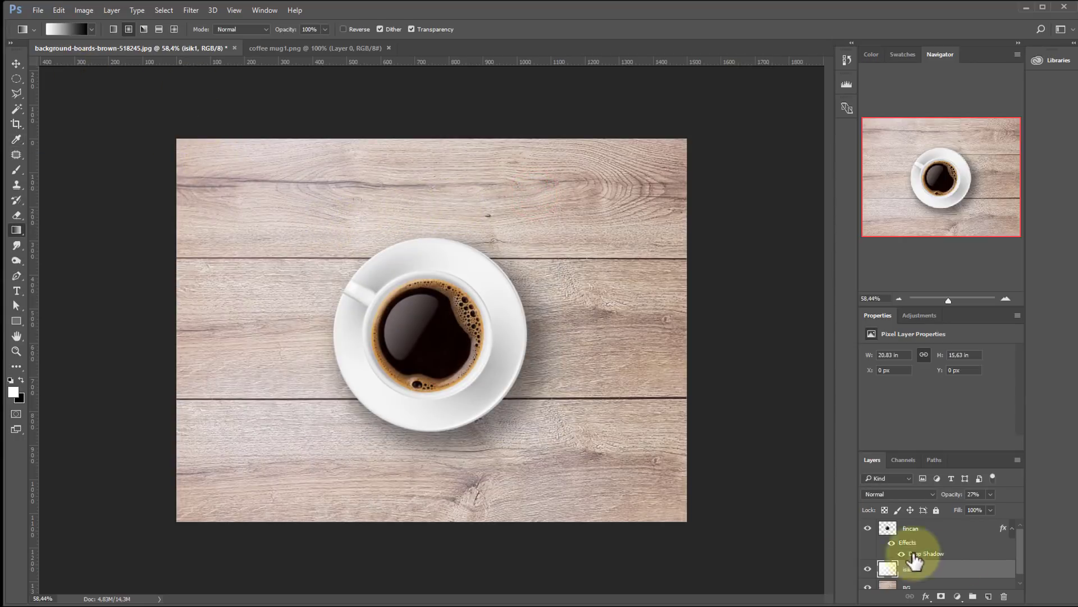
# Step: Hide isik1 and add a new layer named isik2
pyautogui.click(867, 568)
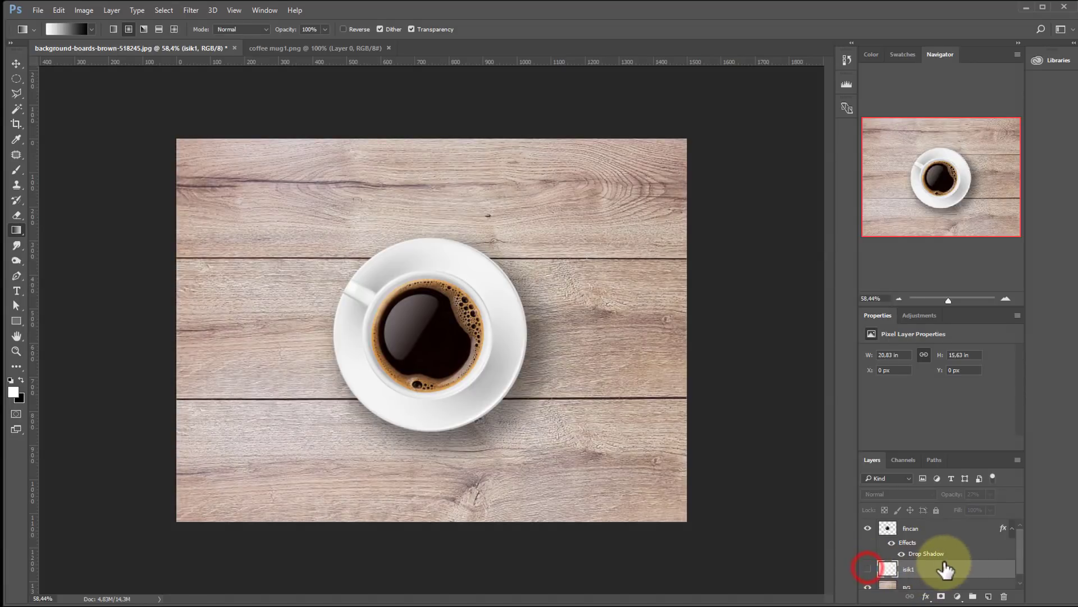
pyautogui.click(988, 595)
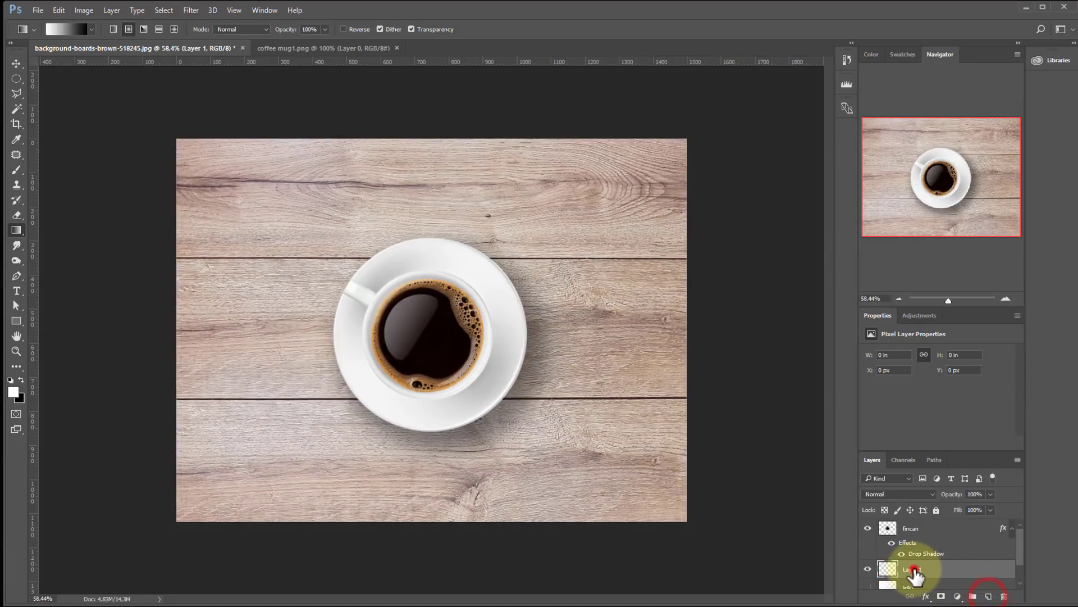
pyautogui.doubleClick(913, 569)
pyautogui.write('2')
pyautogui.press('Return')
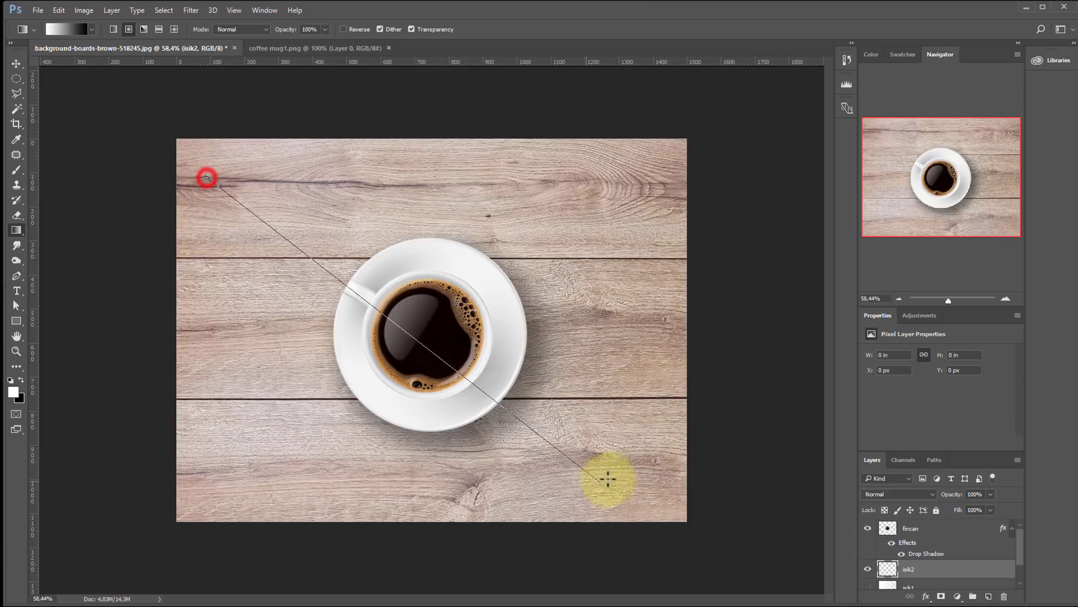
# Step: Fill isik2 with a diagonal white-to-black gradient from upper-left to lower-right
pyautogui.moveTo(200, 176); pyautogui.dragTo(649, 497)
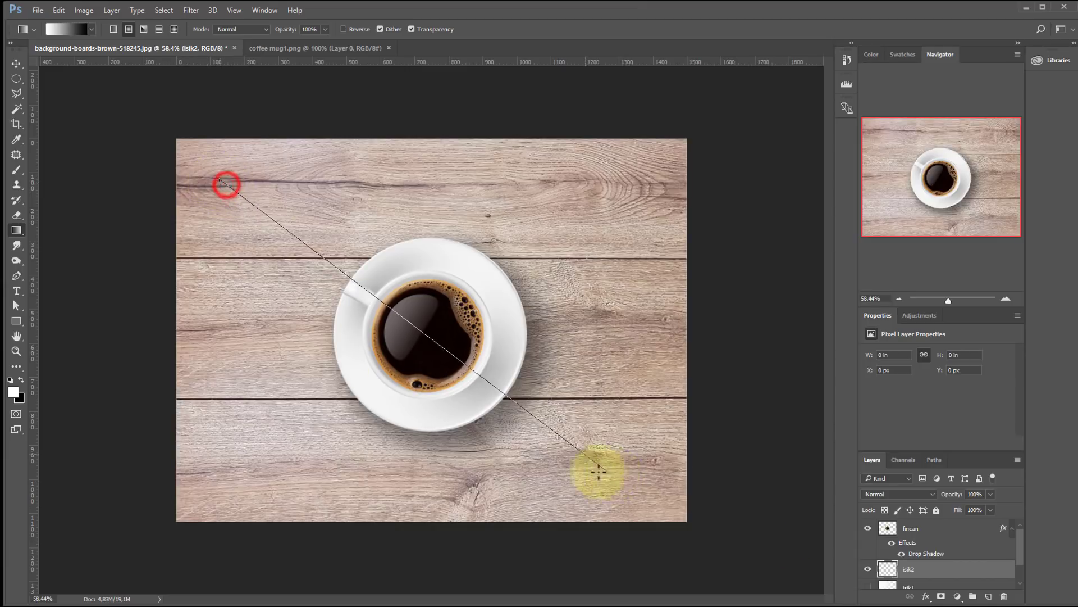
pyautogui.moveTo(241, 204); pyautogui.dragTo(598, 474)
pyautogui.hotkey('ctrl', 'z')
pyautogui.moveTo(212, 174); pyautogui.dragTo(494, 387)
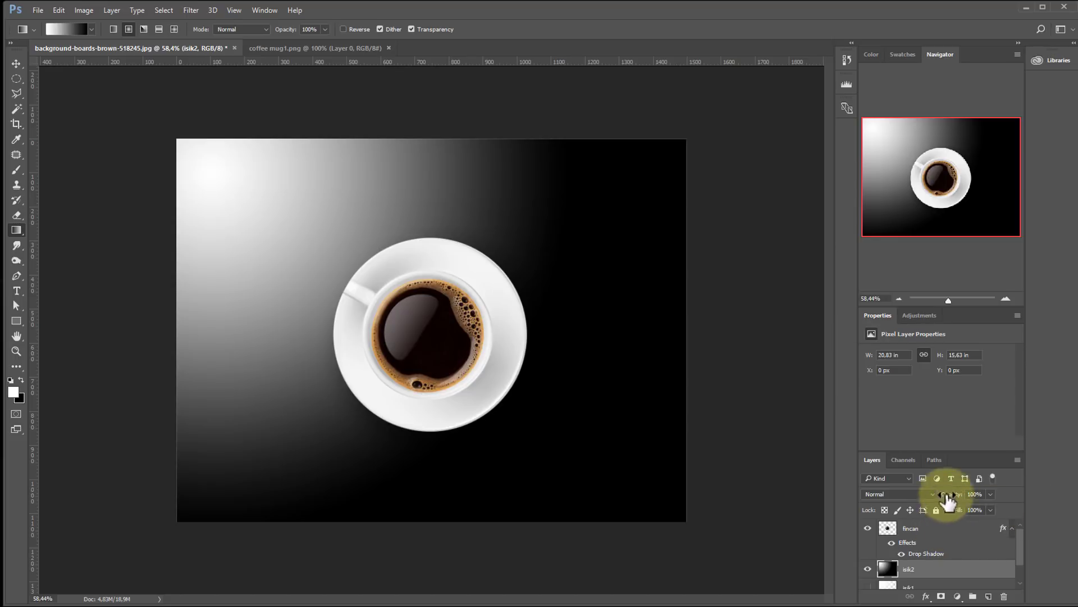
# Step: Set isik2 to Multiply at 10% opacity and reduce isik1's opacity to 13%
pyautogui.click(911, 494)
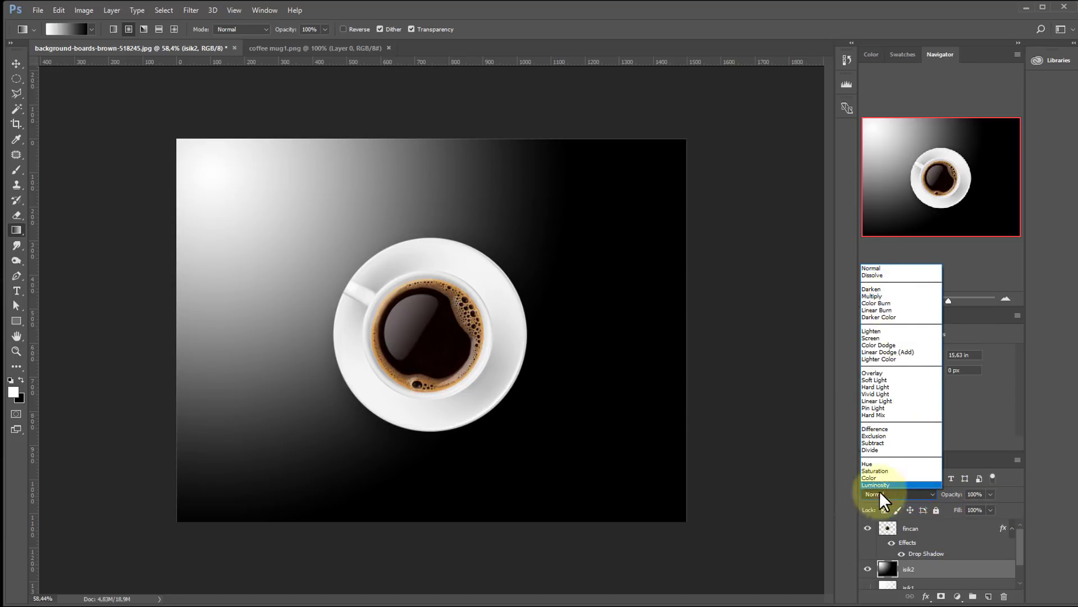
pyautogui.click(881, 297)
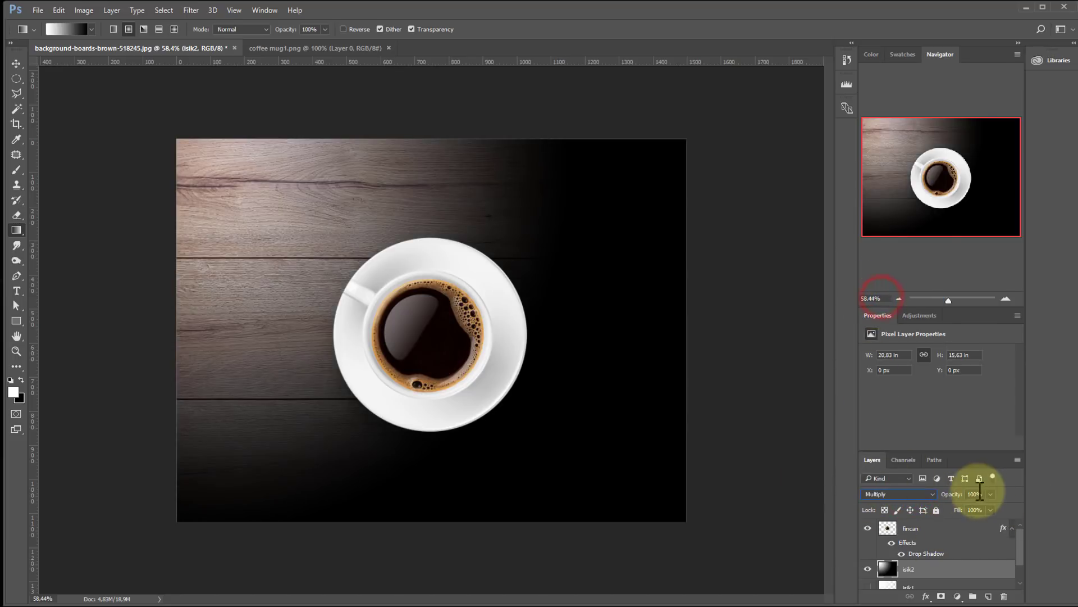
pyautogui.moveTo(951, 493); pyautogui.dragTo(785, 489)
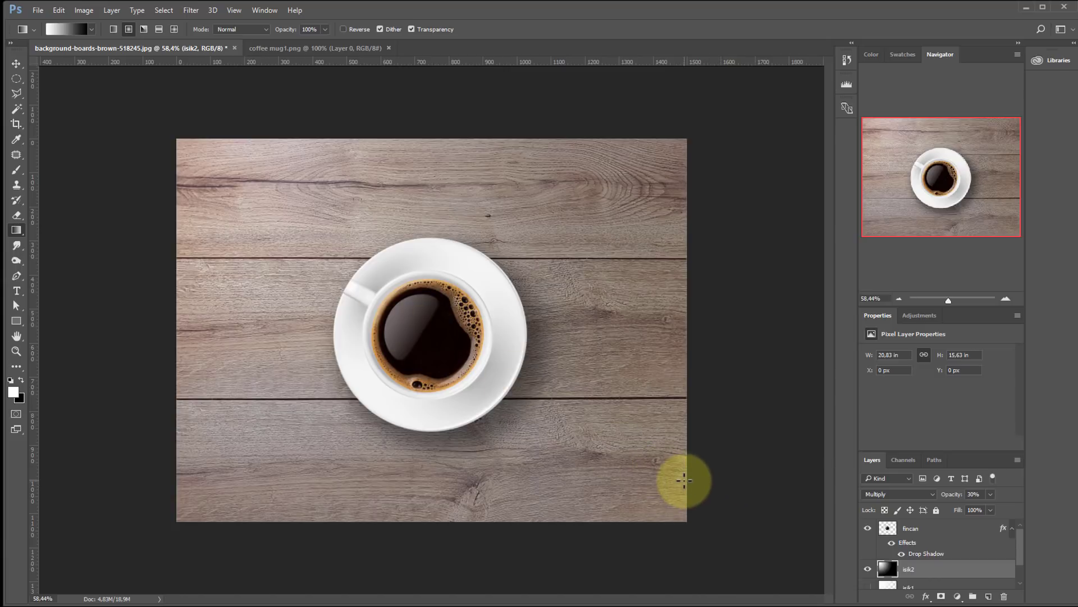
pyautogui.scroll(-1, 962, 571)
pyautogui.click(866, 560)
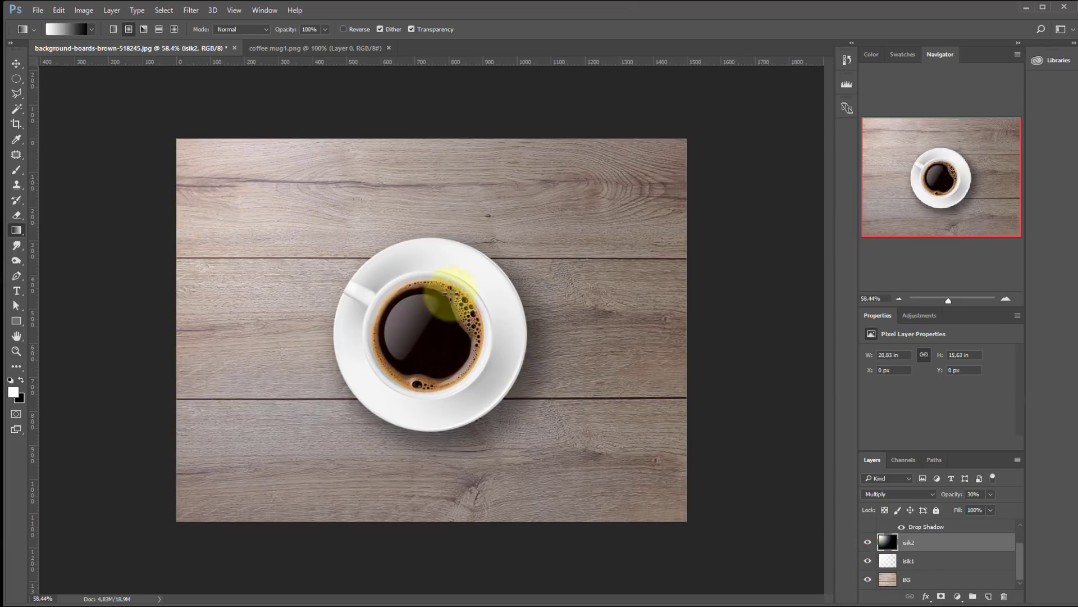
pyautogui.moveTo(951, 494); pyautogui.dragTo(923, 497)
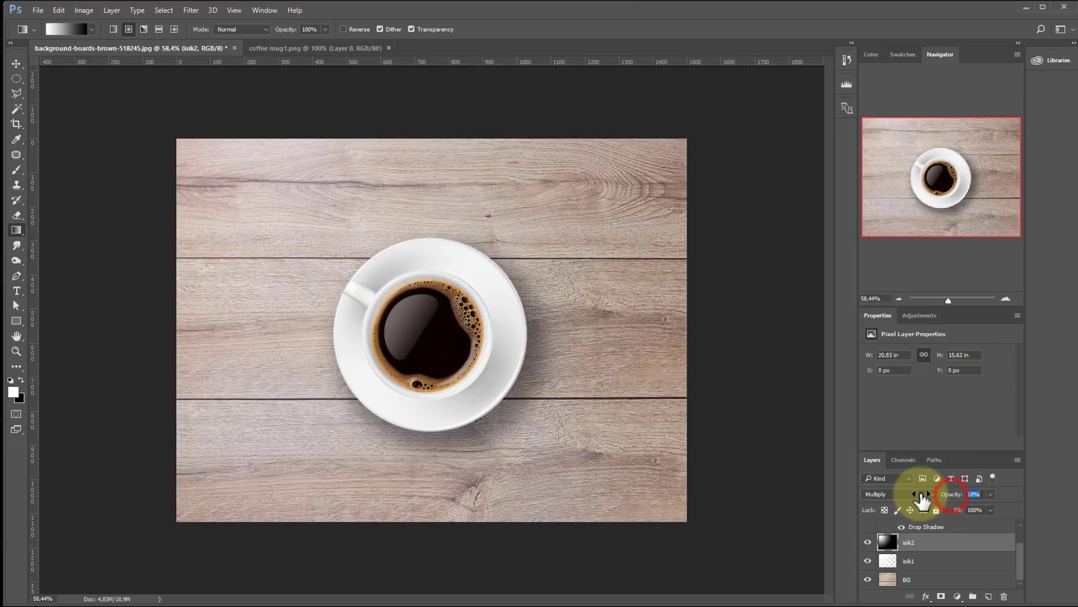
pyautogui.click(932, 561)
pyautogui.moveTo(952, 497); pyautogui.dragTo(948, 505)
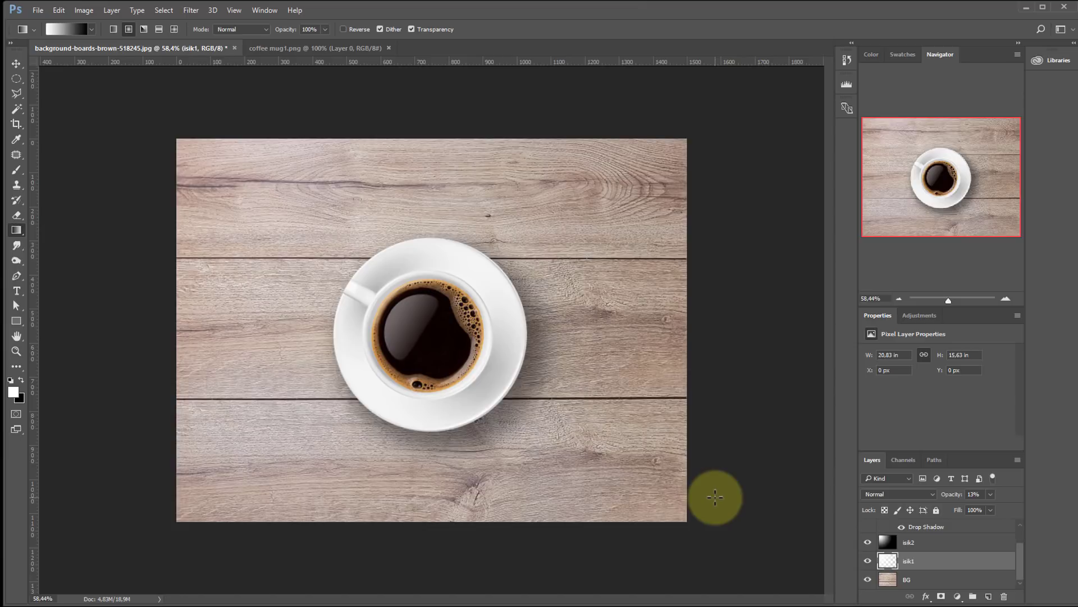
# Step: Raise the isik2 Multiply layer's opacity to 14%
pyautogui.click(938, 542)
pyautogui.moveTo(950, 494)
pyautogui.mouseDown()
pyautogui.moveTo(1048, 497)
pyautogui.moveTo(896, 494)
pyautogui.moveTo(894, 484)
pyautogui.mouseUp()
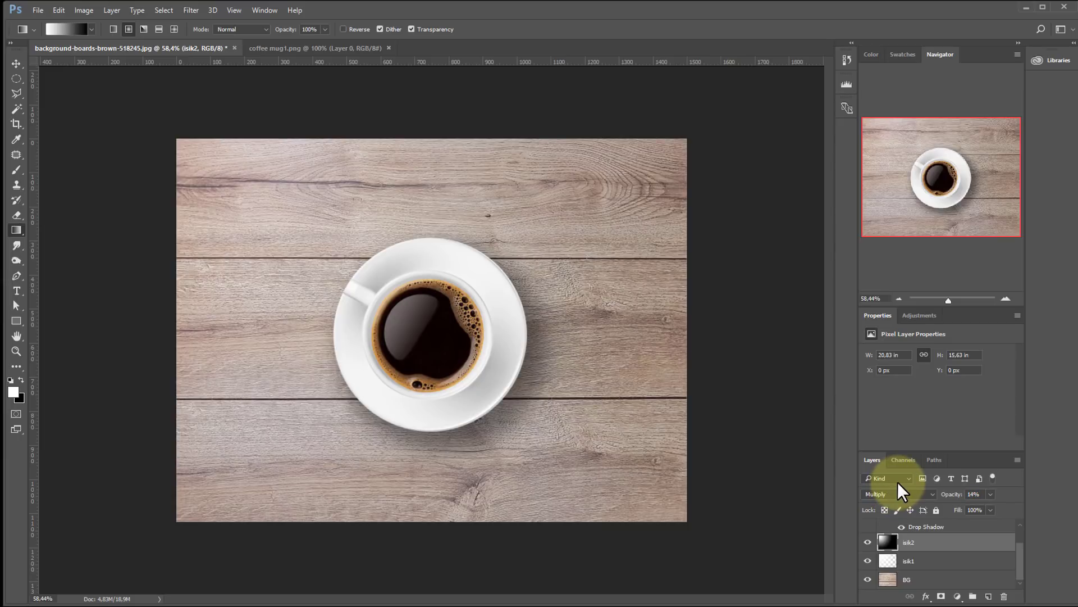